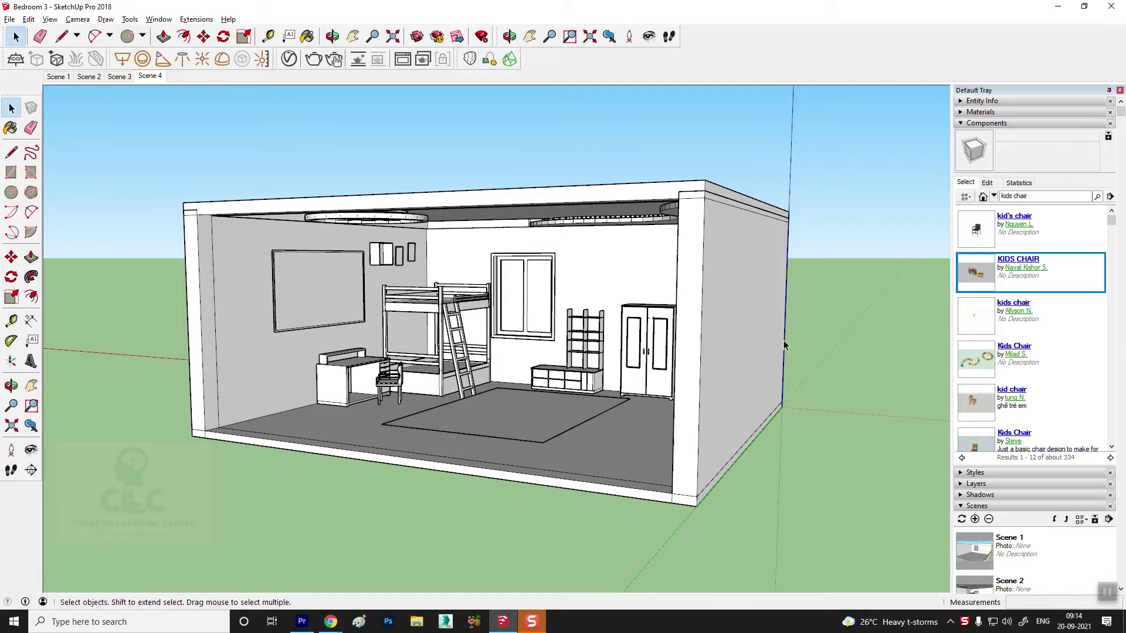
Orbit and zoom in close on the bunk bed and cabinets, then select the bunk bed
{"action": "mouse_move", "coordinate": [784, 346]}
{"action": "middle_mouse_down"}
{"action": "mouse_move", "coordinate": [504, 404]}
{"action": "mouse_move", "coordinate": [623, 338]}
{"action": "mouse_move", "coordinate": [583, 312]}
{"action": "mouse_move", "coordinate": [567, 336]}
{"action": "middle_mouse_up"}
{"action": "key", "text": "space"}
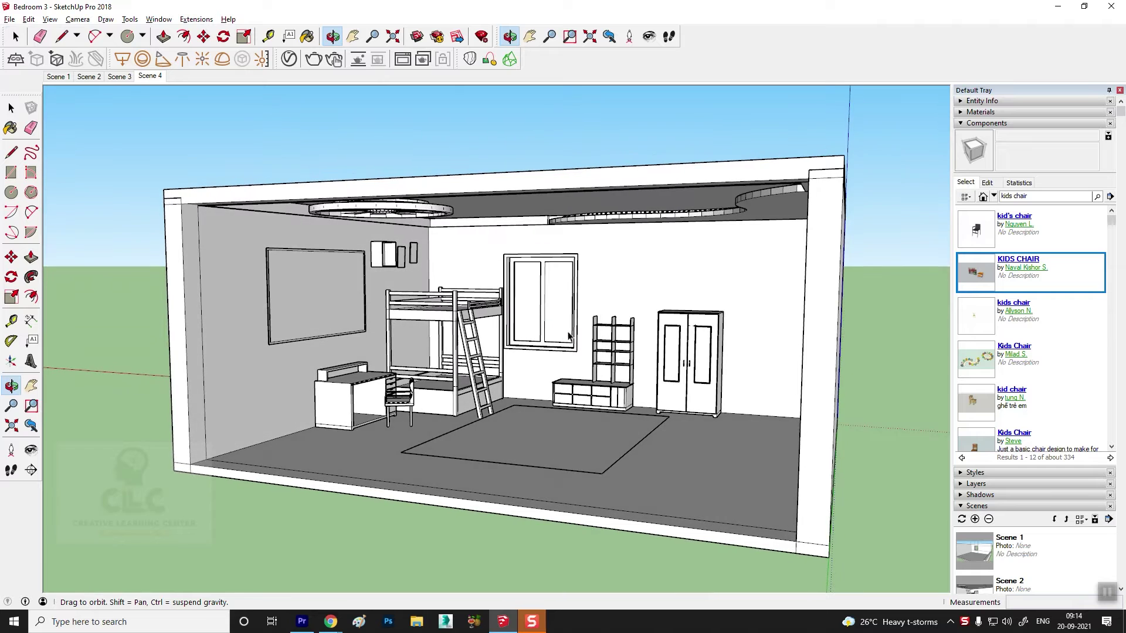
{"action": "scroll", "coordinate": [567, 336], "scroll_direction": "up", "scroll_amount": 2}
{"action": "scroll", "coordinate": [586, 339], "scroll_direction": "up", "scroll_amount": 2}
{"action": "scroll", "coordinate": [610, 342], "scroll_direction": "down", "scroll_amount": 3}
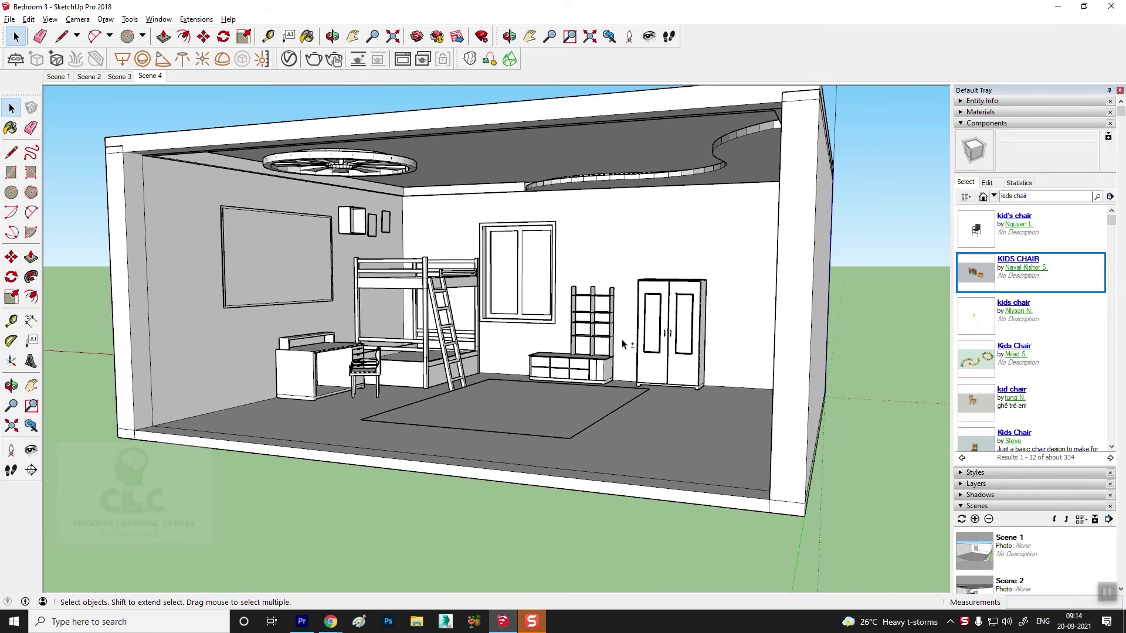
{"action": "middle_click_drag", "start_coordinate": [623, 344], "coordinate": [528, 364]}
{"action": "scroll", "coordinate": [518, 366], "scroll_direction": "up", "scroll_amount": 3}
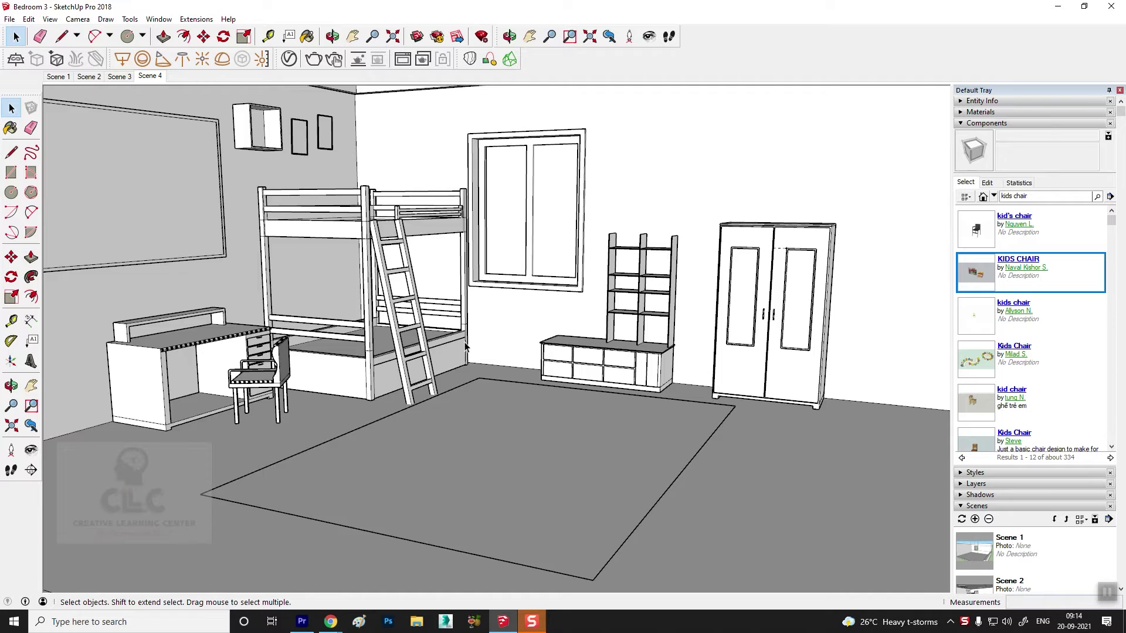
{"action": "scroll", "coordinate": [465, 347], "scroll_direction": "down", "scroll_amount": 3}
{"action": "middle_click_drag", "start_coordinate": [465, 347], "coordinate": [422, 361]}
{"action": "scroll", "coordinate": [409, 363], "scroll_direction": "up", "scroll_amount": 4}
{"action": "left_click", "coordinate": [410, 363]}
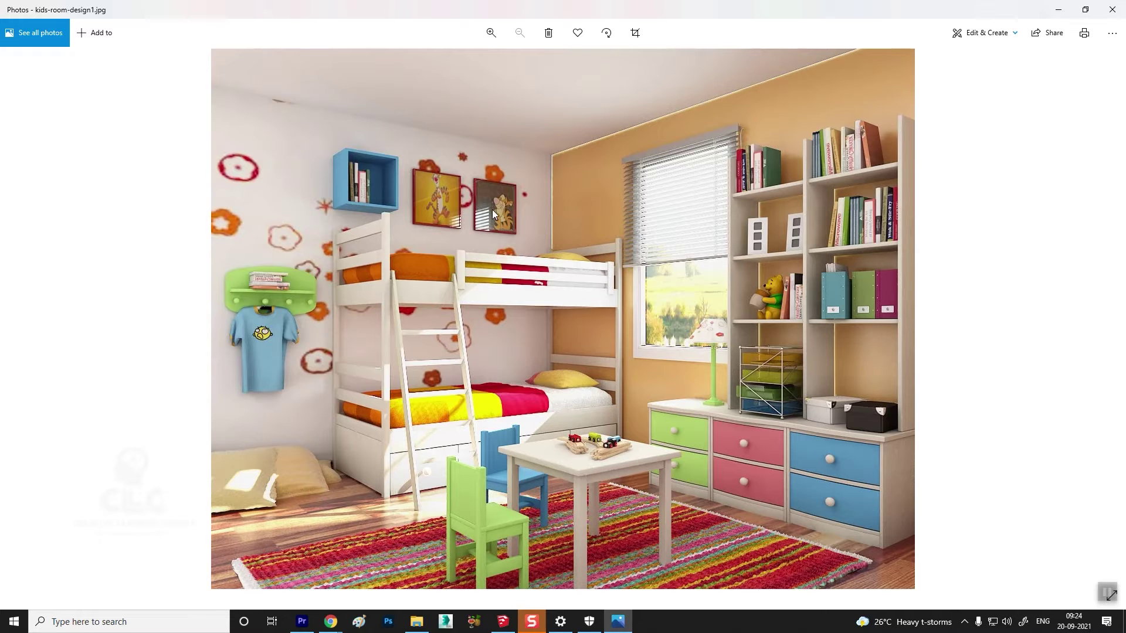
Return from the reference photo to the bedroom model in SketchUp
{"action": "left_click", "coordinate": [503, 621]}
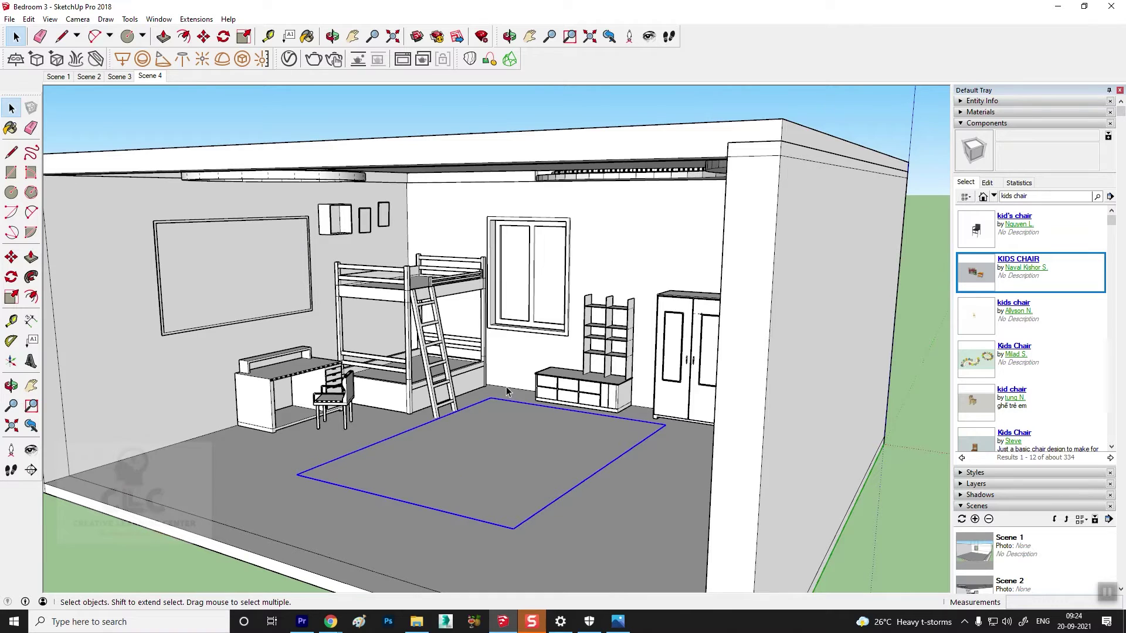
Zoom and orbit the room to a lower viewing angle
{"action": "scroll", "coordinate": [507, 391], "scroll_direction": "down", "scroll_amount": 5}
{"action": "scroll", "coordinate": [495, 412], "scroll_direction": "up", "scroll_amount": 3}
{"action": "scroll", "coordinate": [488, 414], "scroll_direction": "down", "scroll_amount": 3}
{"action": "scroll", "coordinate": [479, 416], "scroll_direction": "up", "scroll_amount": 3}
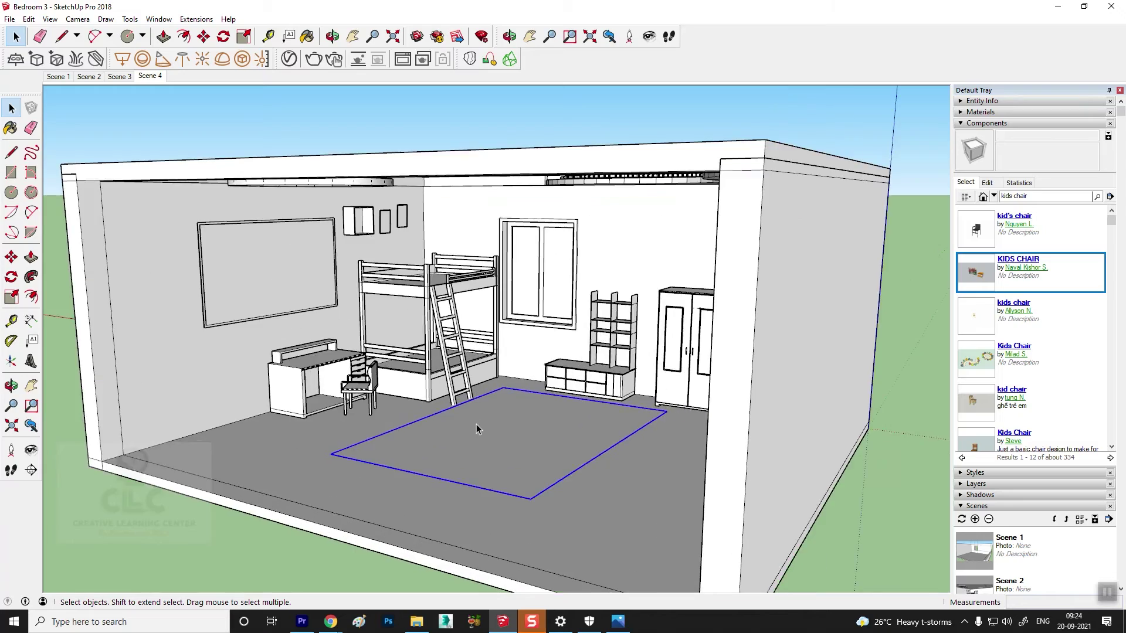
{"action": "middle_click_drag", "start_coordinate": [476, 427], "coordinate": [509, 392]}
{"action": "key", "text": "super"}
{"action": "scroll", "coordinate": [598, 339], "scroll_direction": "up", "scroll_amount": 3}
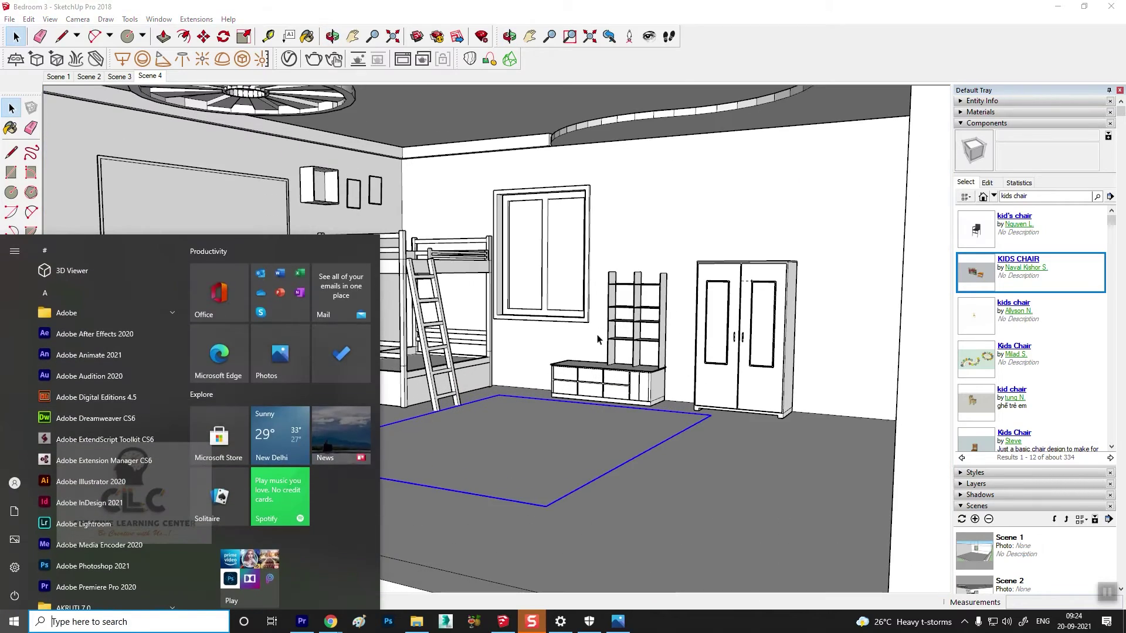
{"action": "key", "text": "super"}
{"action": "scroll", "coordinate": [598, 339], "scroll_direction": "down", "scroll_amount": 2}
{"action": "scroll", "coordinate": [610, 310], "scroll_direction": "down", "scroll_amount": 2}
{"action": "scroll", "coordinate": [620, 283], "scroll_direction": "up", "scroll_amount": 2}
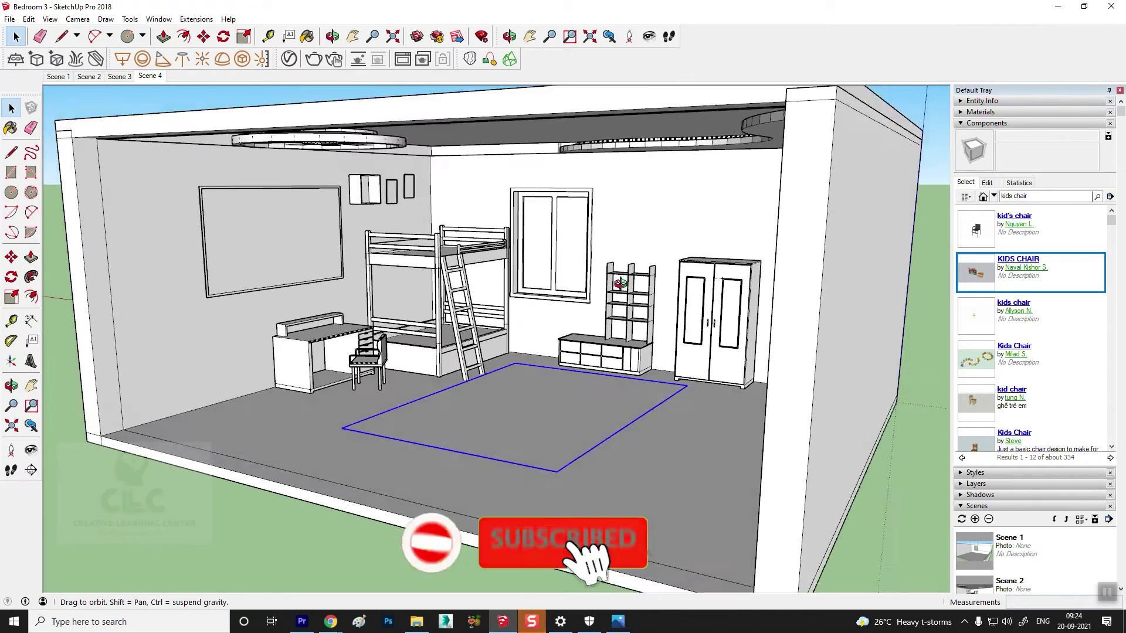
{"action": "scroll", "coordinate": [620, 284], "scroll_direction": "up", "scroll_amount": 2}
{"action": "scroll", "coordinate": [622, 270], "scroll_direction": "up", "scroll_amount": 2}
{"action": "scroll", "coordinate": [626, 252], "scroll_direction": "up", "scroll_amount": 2}
{"action": "scroll", "coordinate": [630, 236], "scroll_direction": "up", "scroll_amount": 2}
{"action": "scroll", "coordinate": [630, 237], "scroll_direction": "down", "scroll_amount": 2}
{"action": "scroll", "coordinate": [639, 244], "scroll_direction": "down", "scroll_amount": 3}
{"action": "scroll", "coordinate": [602, 303], "scroll_direction": "up", "scroll_amount": 1}
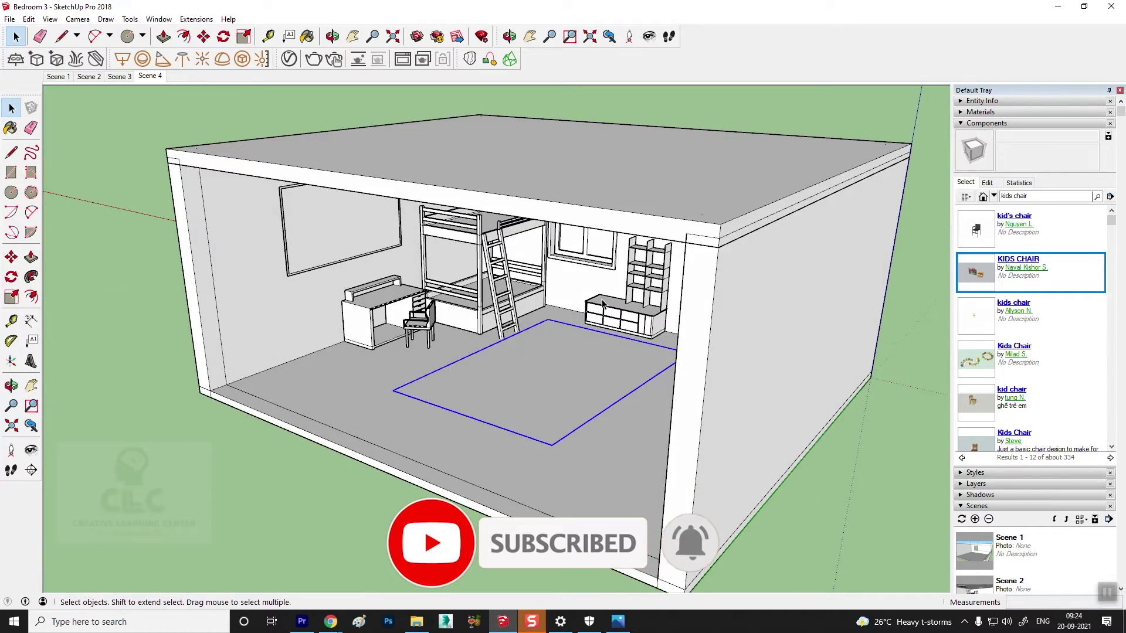
Orbit to an eye-level interior view of the back wall and collapse the Components panel
{"action": "middle_click_drag", "start_coordinate": [602, 303], "coordinate": [676, 221]}
{"action": "scroll", "coordinate": [674, 223], "scroll_direction": "up", "scroll_amount": 3}
{"action": "mouse_move", "coordinate": [436, 359]}
{"action": "middle_mouse_down"}
{"action": "mouse_move", "coordinate": [547, 253]}
{"action": "mouse_move", "coordinate": [510, 322]}
{"action": "middle_mouse_up"}
{"action": "scroll", "coordinate": [510, 322], "scroll_direction": "down", "scroll_amount": 2}
{"action": "scroll", "coordinate": [582, 304], "scroll_direction": "up", "scroll_amount": 3}
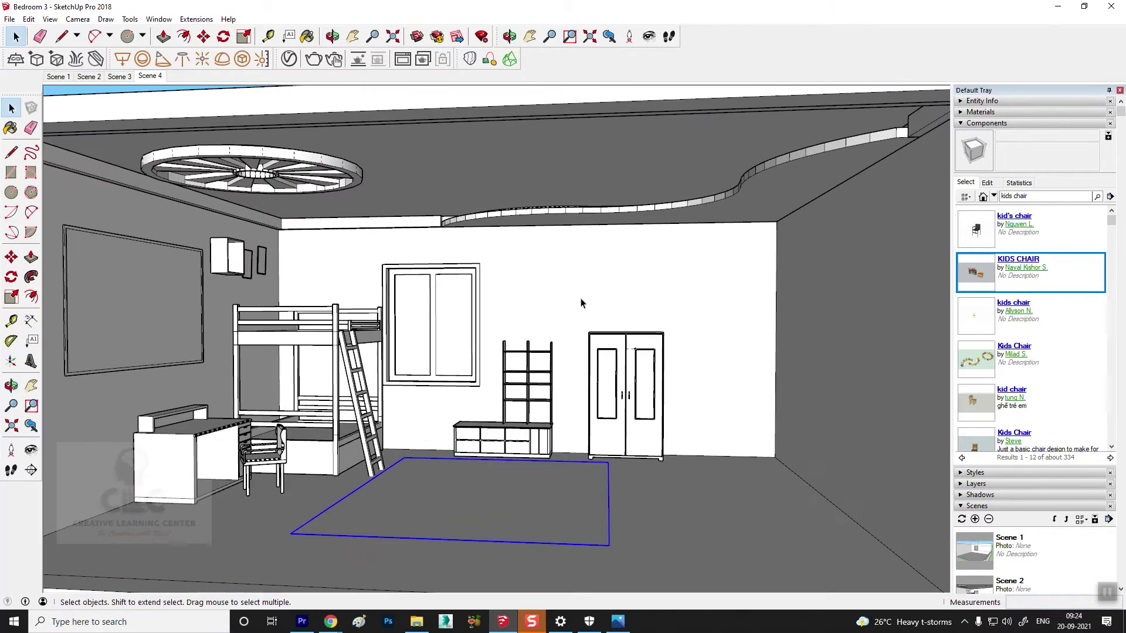
{"action": "middle_click_drag", "start_coordinate": [582, 293], "coordinate": [757, 280]}
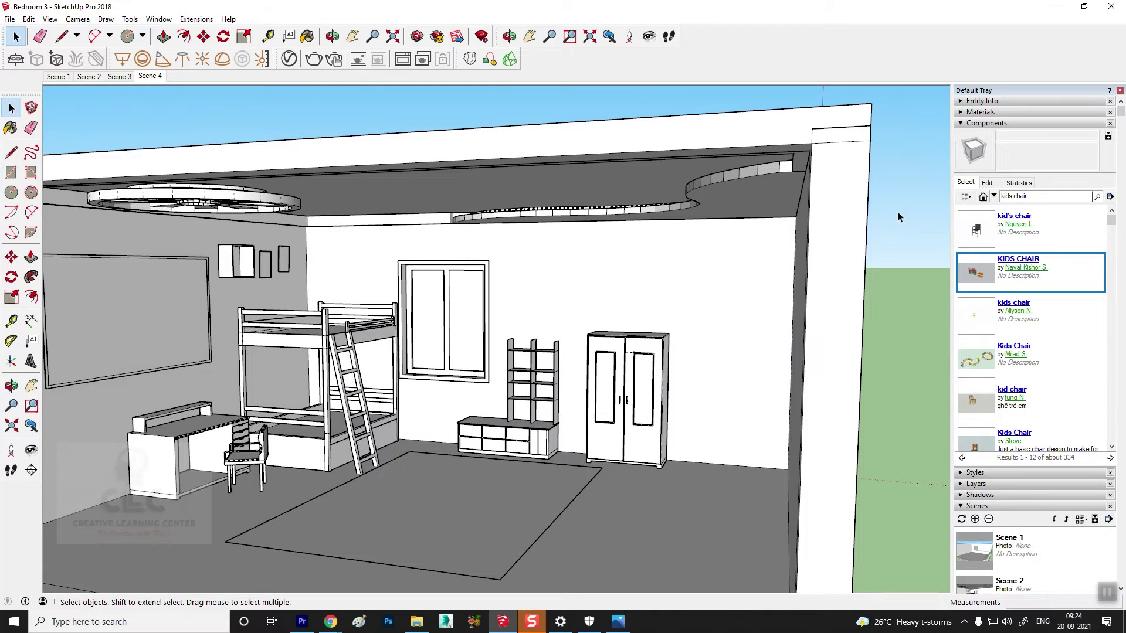
{"action": "left_click", "coordinate": [962, 124]}
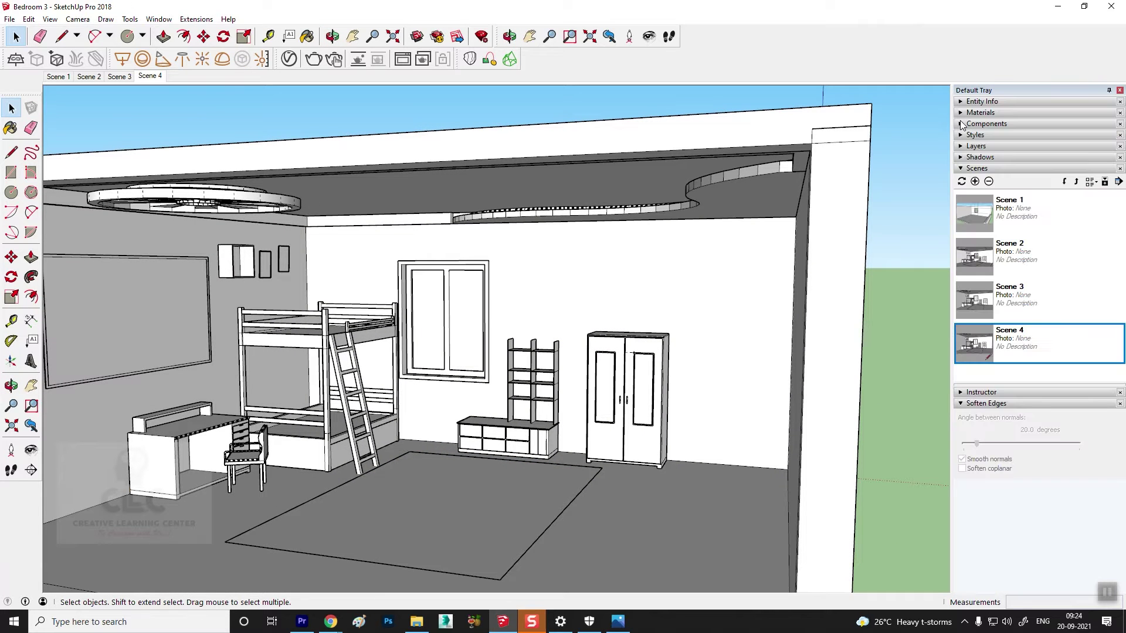
Expand the Materials Colors palette, then bring the kids' room reference photo to the front
{"action": "left_click", "coordinate": [959, 112]}
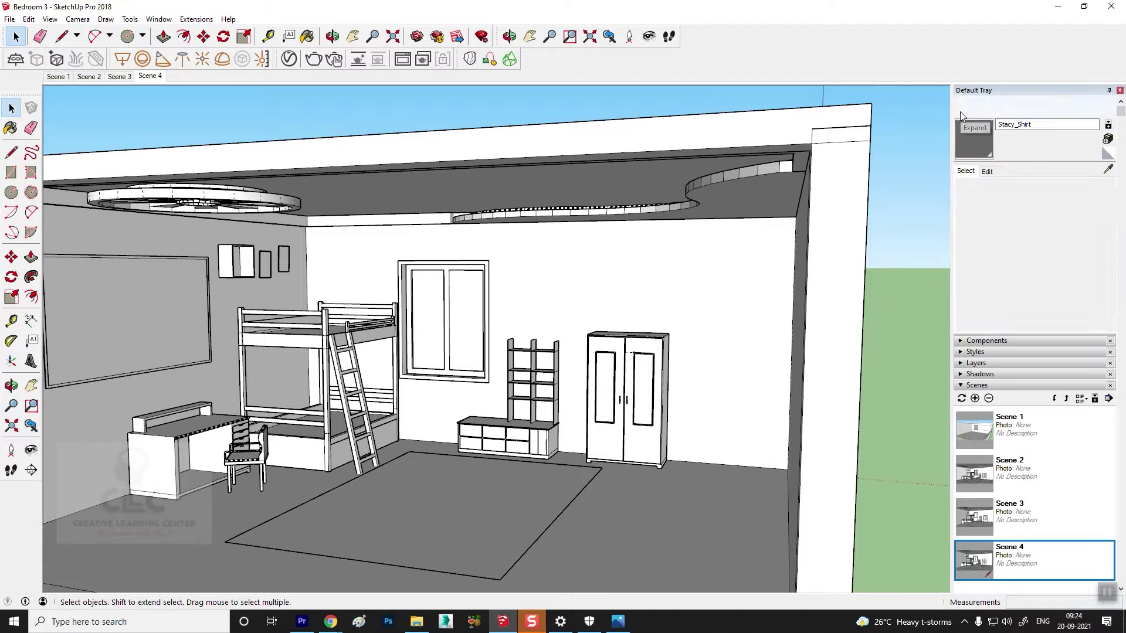
{"action": "mouse_move", "coordinate": [1111, 205]}
{"action": "left_mouse_down"}
{"action": "mouse_move", "coordinate": [1112, 251]}
{"action": "mouse_move", "coordinate": [1116, 209]}
{"action": "left_mouse_up"}
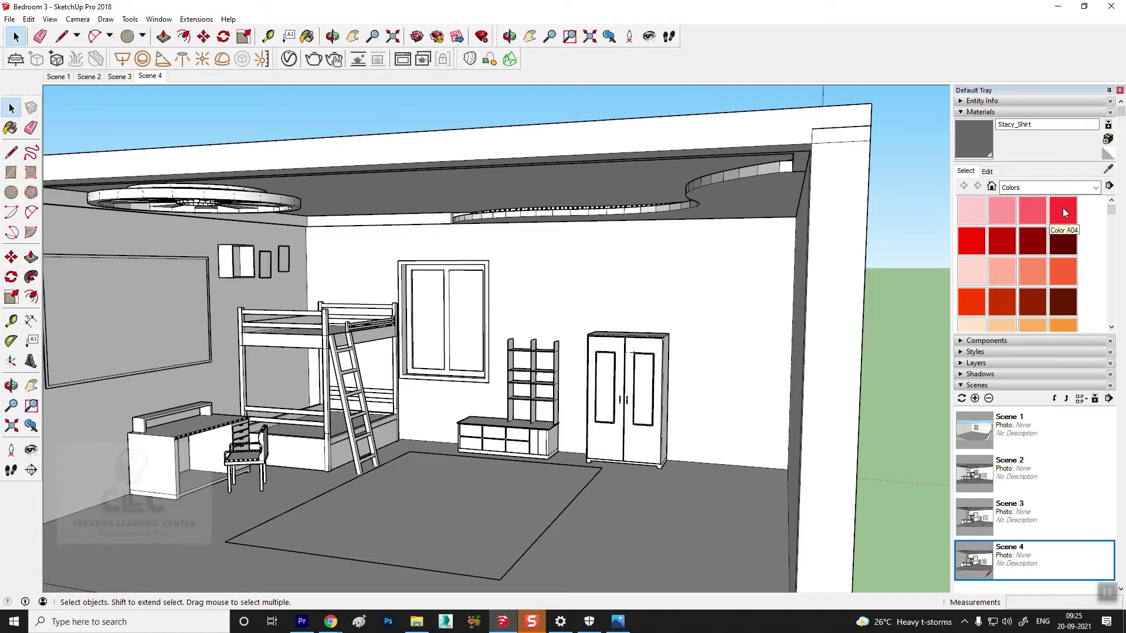
{"action": "left_click", "coordinate": [618, 622]}
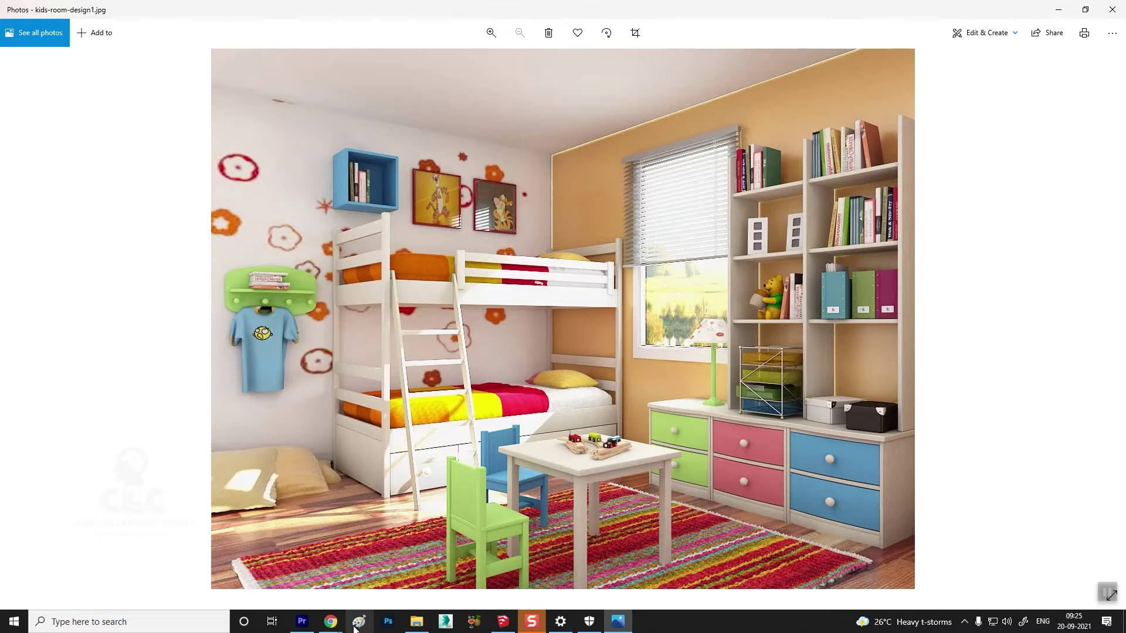
Back in SketchUp, activate the Sample Paint eyedropper after rechecking the reference photo
{"action": "left_click", "coordinate": [388, 621]}
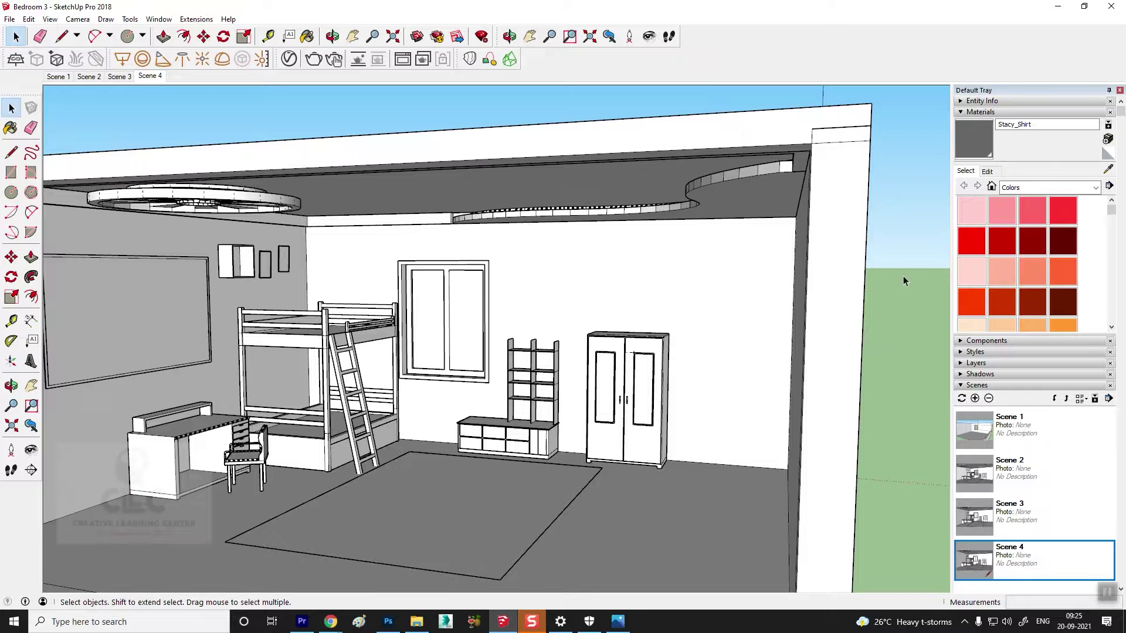
{"action": "left_click", "coordinate": [1108, 169]}
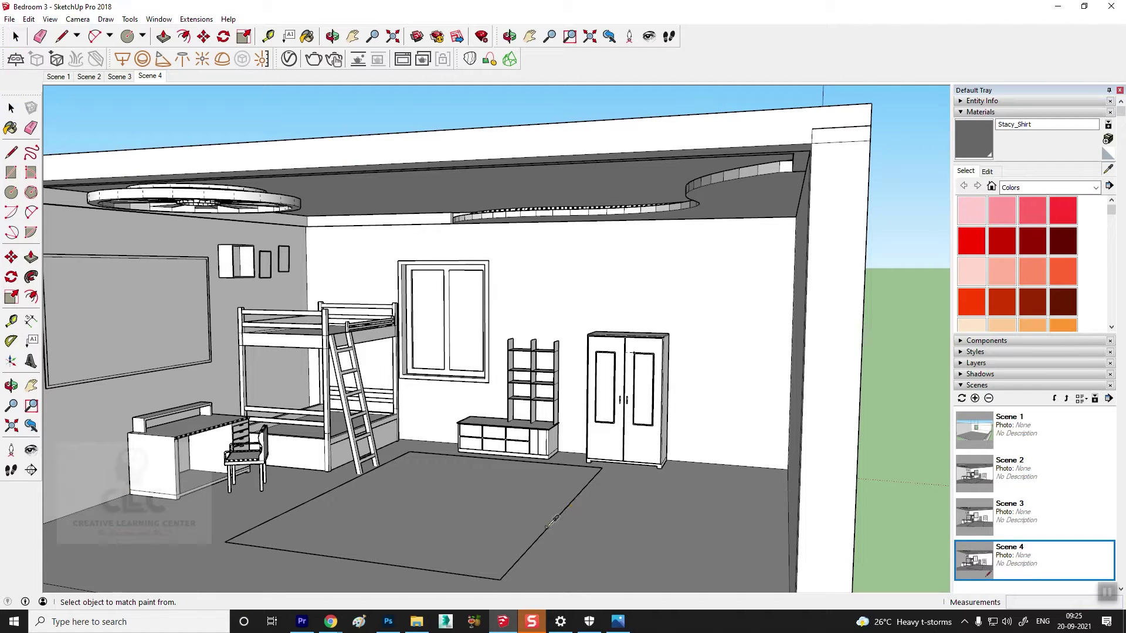
{"action": "left_click", "coordinate": [610, 626]}
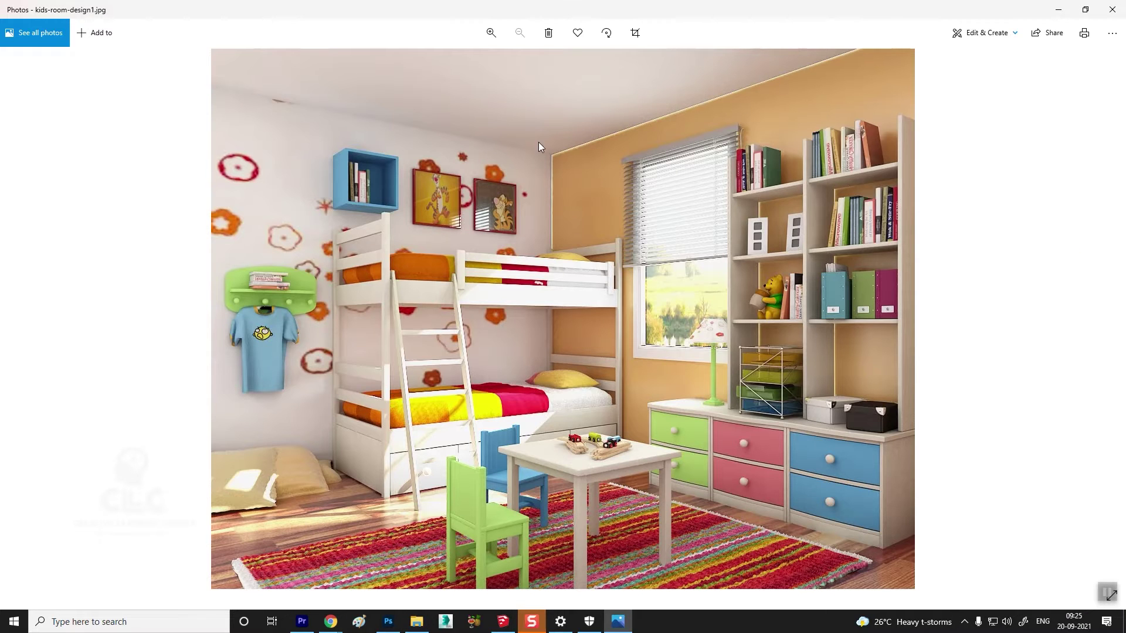
{"action": "left_click", "coordinate": [1058, 9]}
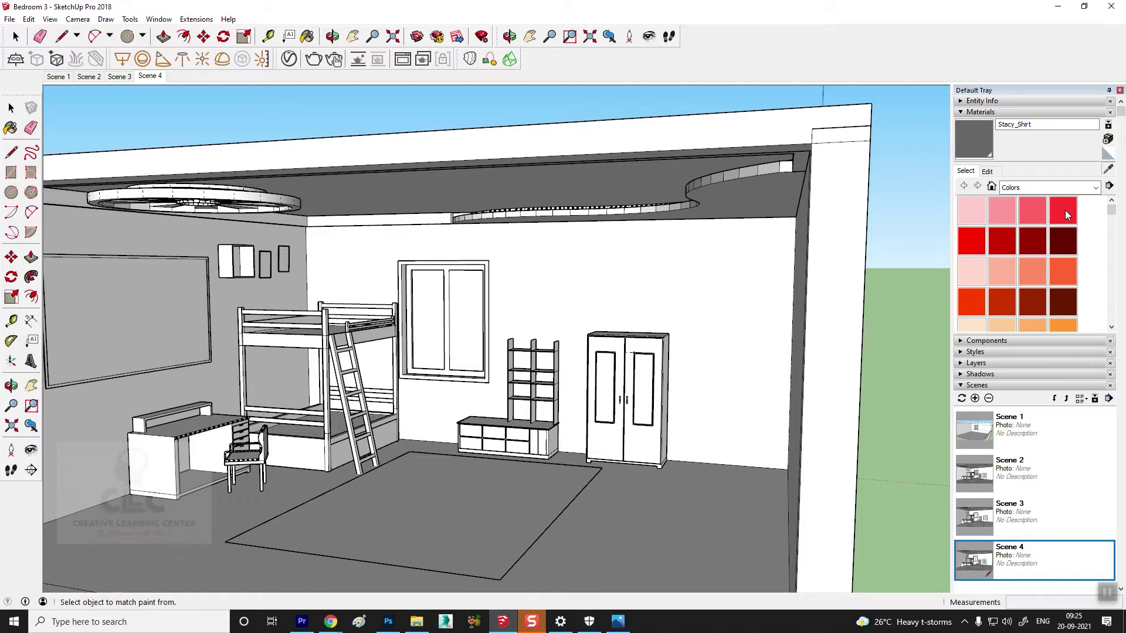
Sample orange Color C04 and paint the back wall behind the window and wardrobe
{"action": "left_click", "coordinate": [1060, 325]}
{"action": "left_click", "coordinate": [619, 260]}
{"action": "scroll", "coordinate": [623, 258], "scroll_direction": "down", "scroll_amount": 3}
{"action": "scroll", "coordinate": [613, 291], "scroll_direction": "up", "scroll_amount": 3}
{"action": "mouse_move", "coordinate": [581, 312]}
{"action": "middle_mouse_down"}
{"action": "mouse_move", "coordinate": [574, 339]}
{"action": "mouse_move", "coordinate": [633, 346]}
{"action": "middle_mouse_up"}
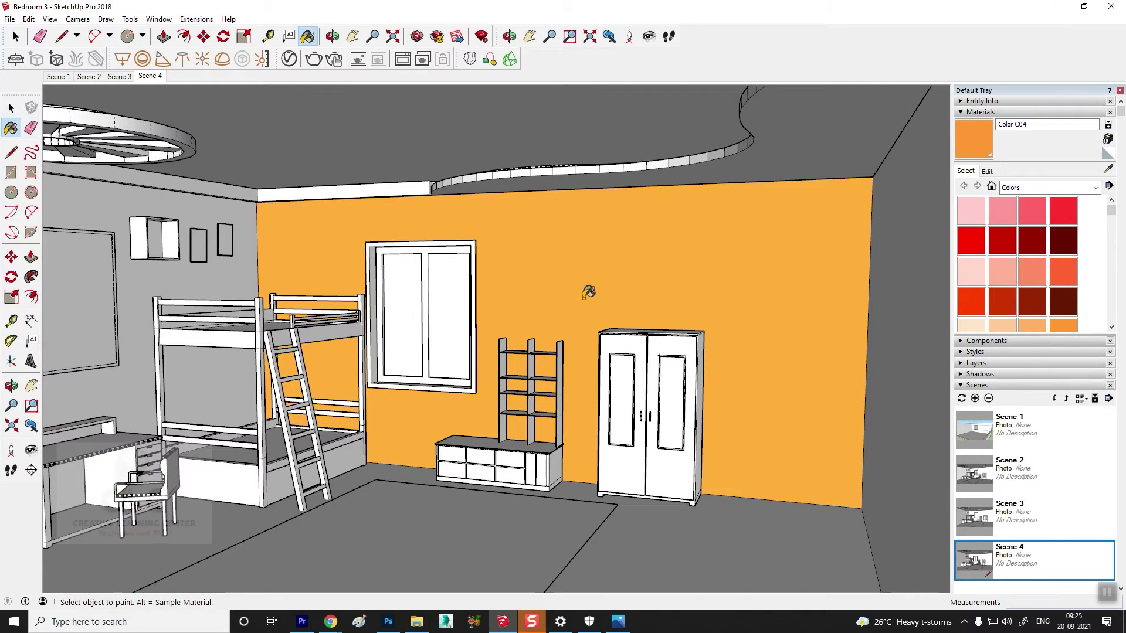
{"action": "left_click", "coordinate": [611, 254], "text": "ctrl"}
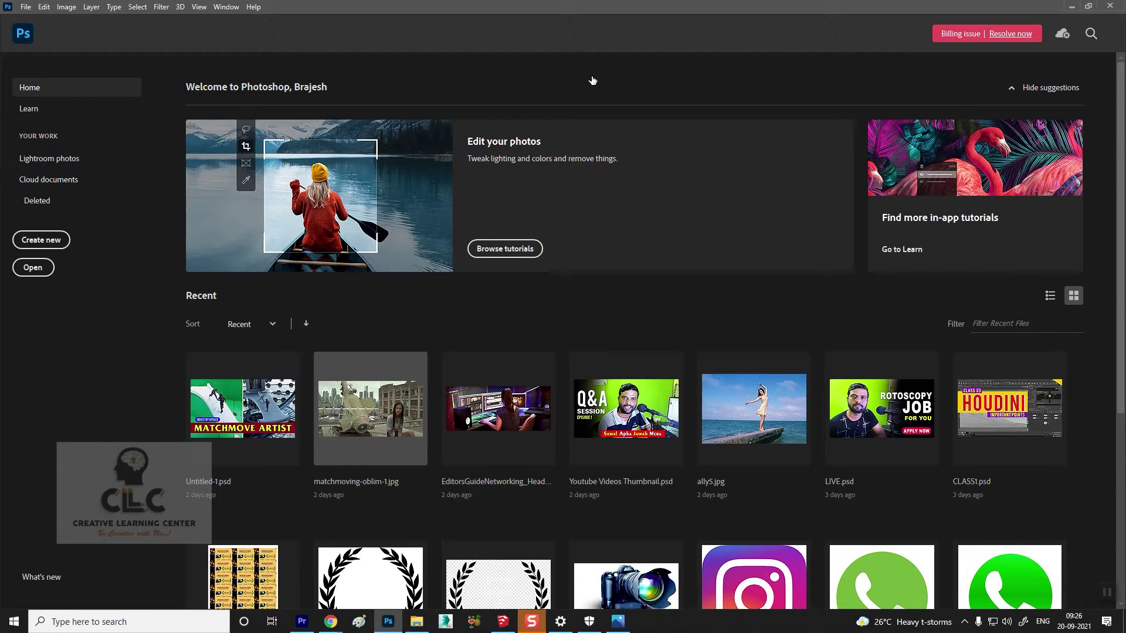
Open kids-room-design1.jpg in Photoshop and eyedrop its orange wall colour, c69258
{"action": "left_click_drag", "start_coordinate": [593, 81], "coordinate": [589, 106]}
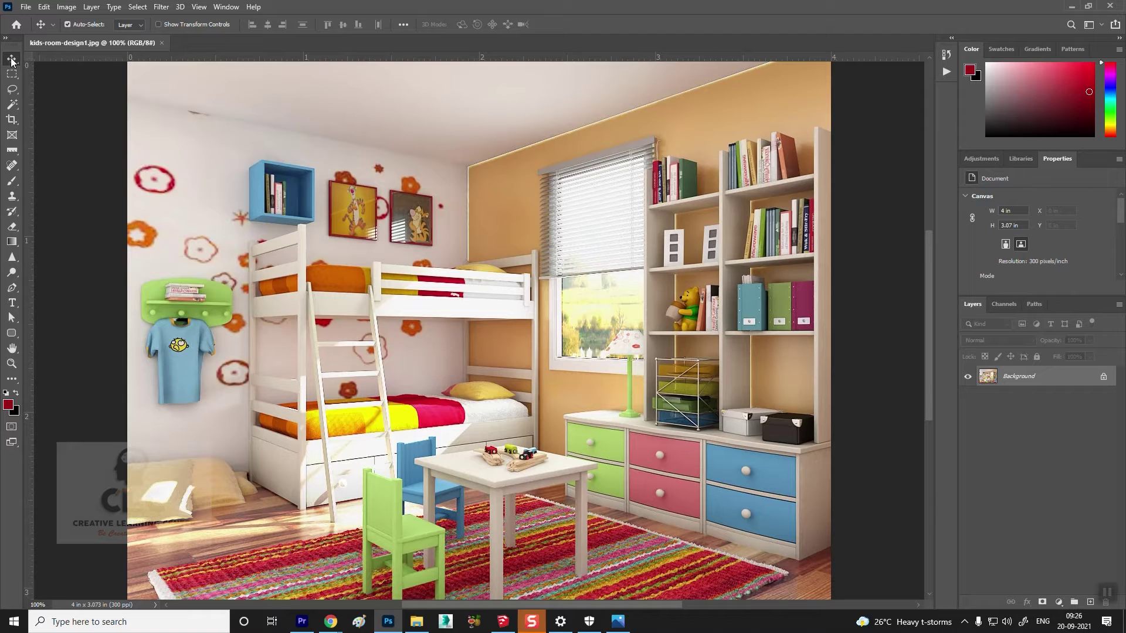
{"action": "left_click", "coordinate": [8, 405]}
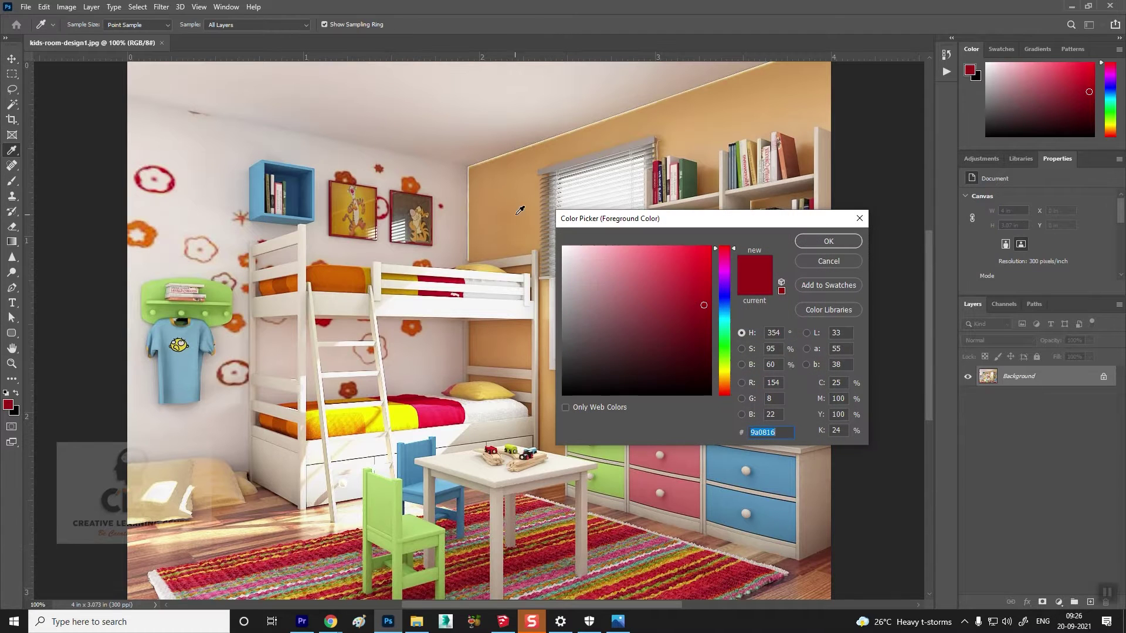
{"action": "left_click", "coordinate": [499, 187]}
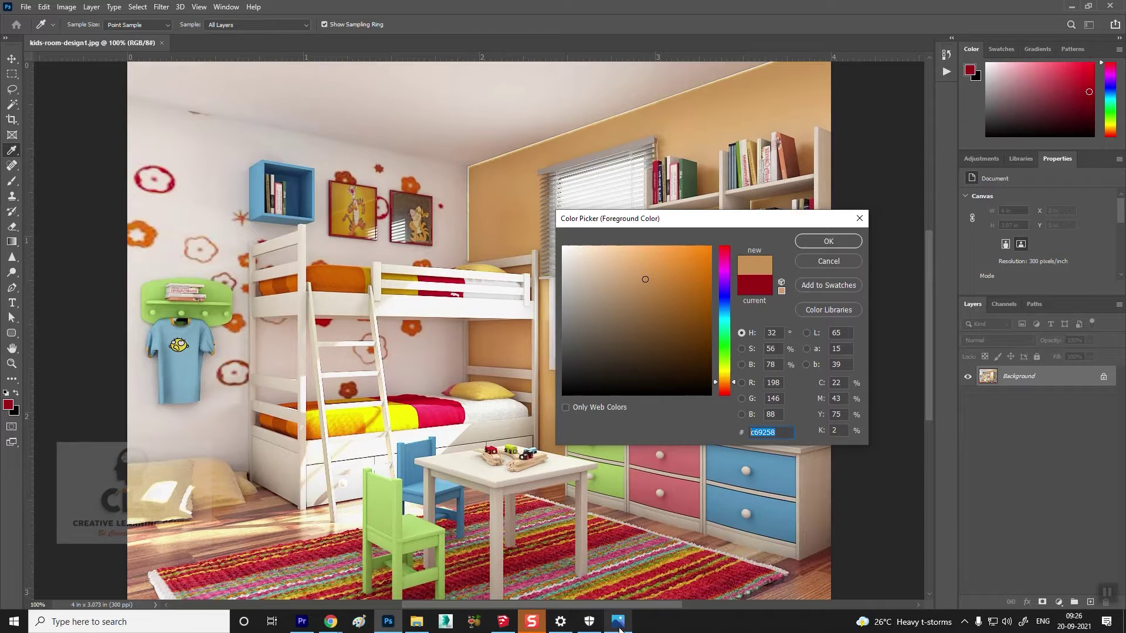
Edit Color C04 in Materials with the picker set to RGB, showing 255, 153, 50
{"action": "left_click", "coordinate": [531, 622]}
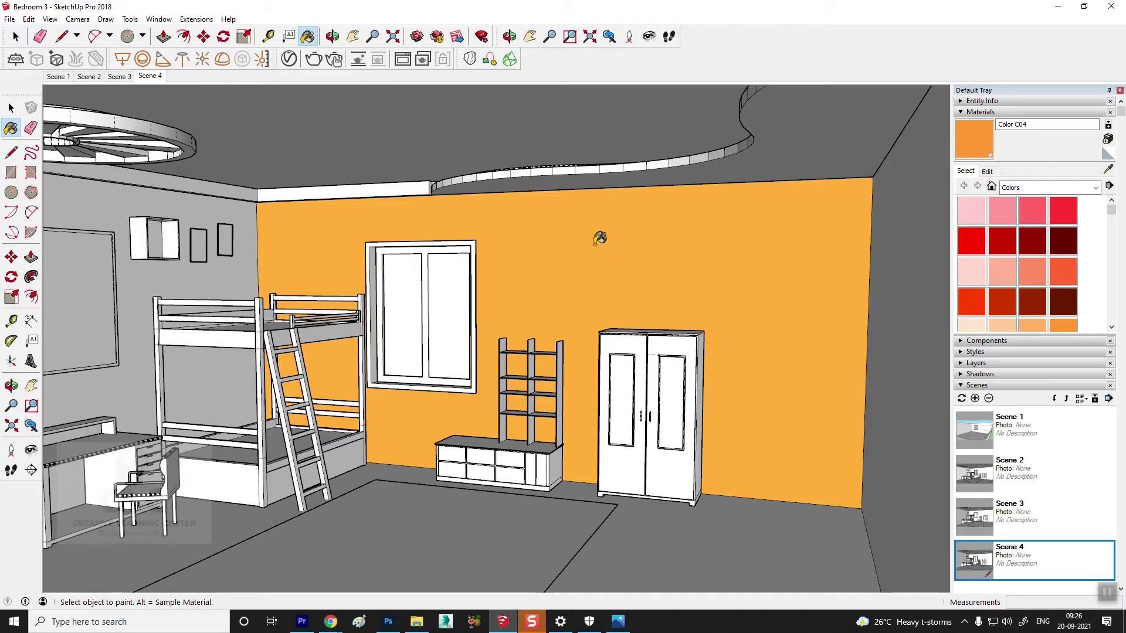
{"action": "left_click", "coordinate": [1108, 169]}
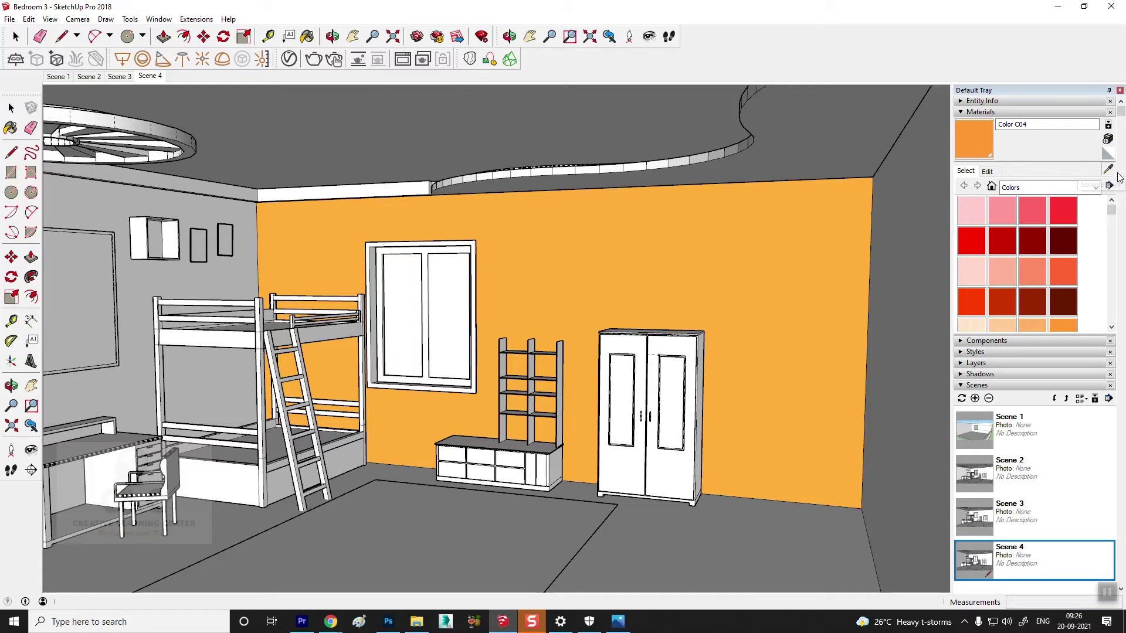
{"action": "left_click", "coordinate": [1108, 170]}
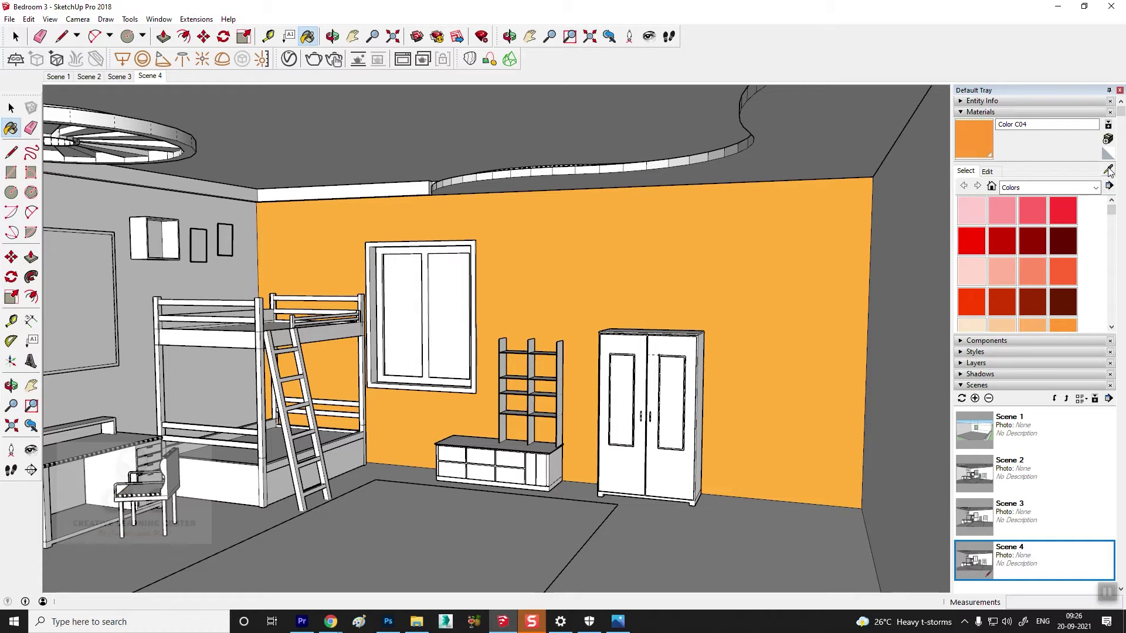
{"action": "left_click", "coordinate": [1109, 171]}
{"action": "left_click", "coordinate": [987, 172]}
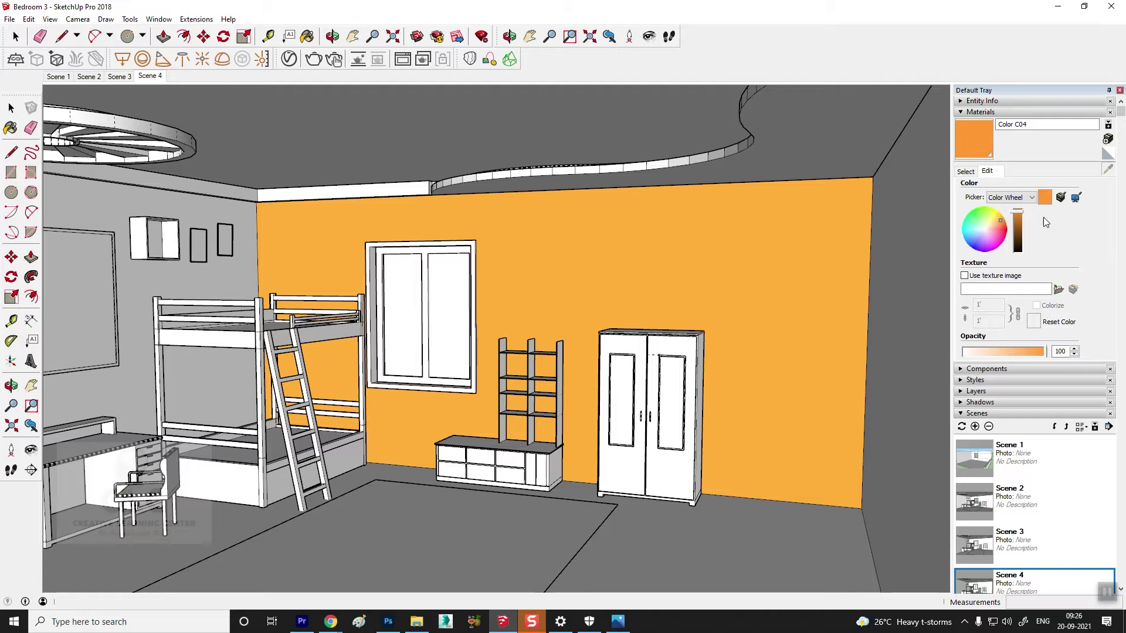
{"action": "scroll", "coordinate": [1045, 244], "scroll_direction": "down", "scroll_amount": 2}
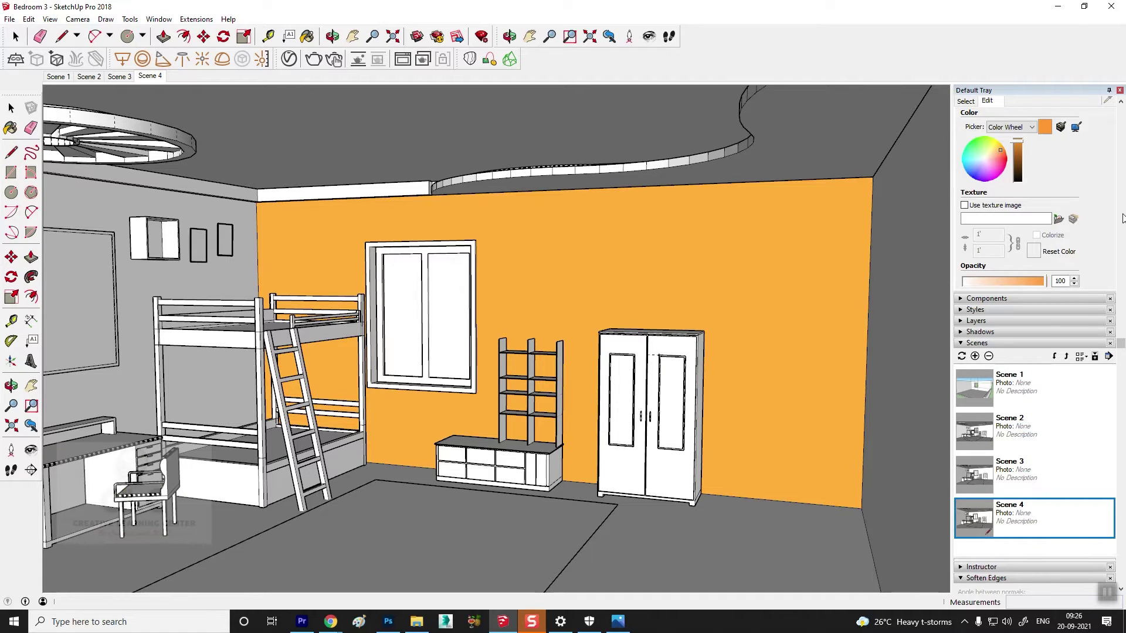
{"action": "scroll", "coordinate": [1092, 257], "scroll_direction": "up", "scroll_amount": 2}
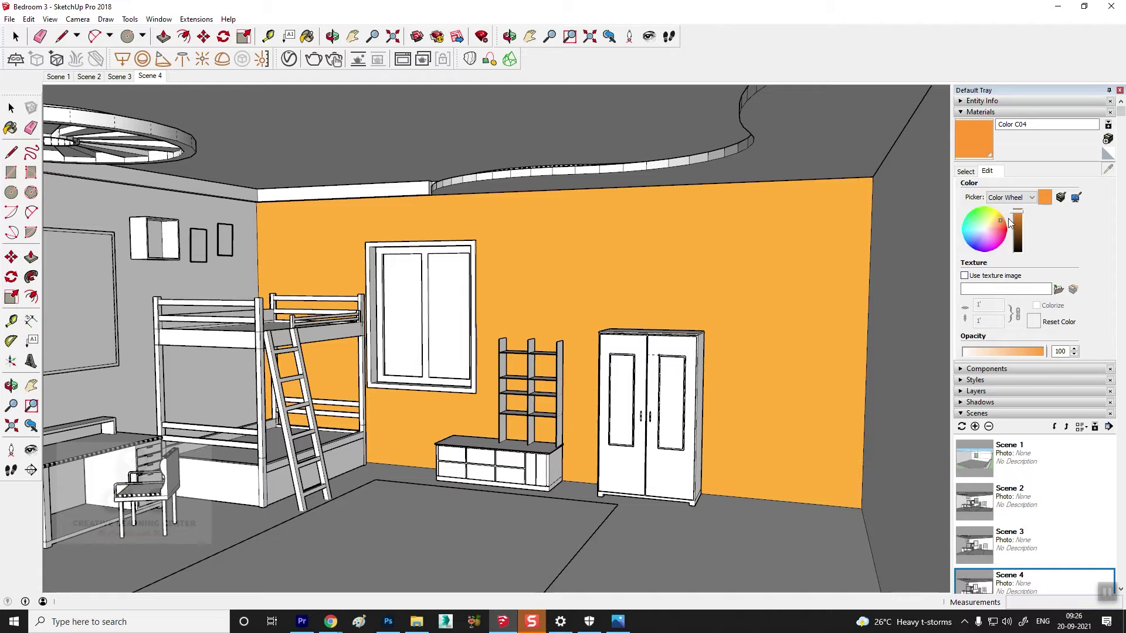
{"action": "left_click", "coordinate": [1010, 199]}
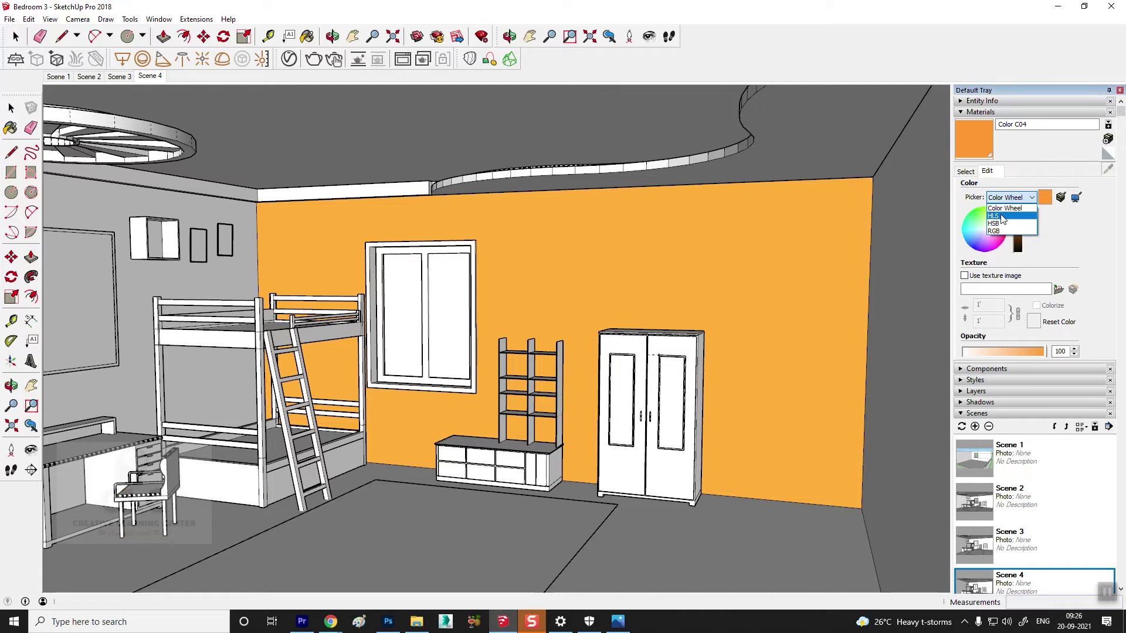
{"action": "left_click", "coordinate": [1002, 215]}
{"action": "left_click", "coordinate": [993, 223]}
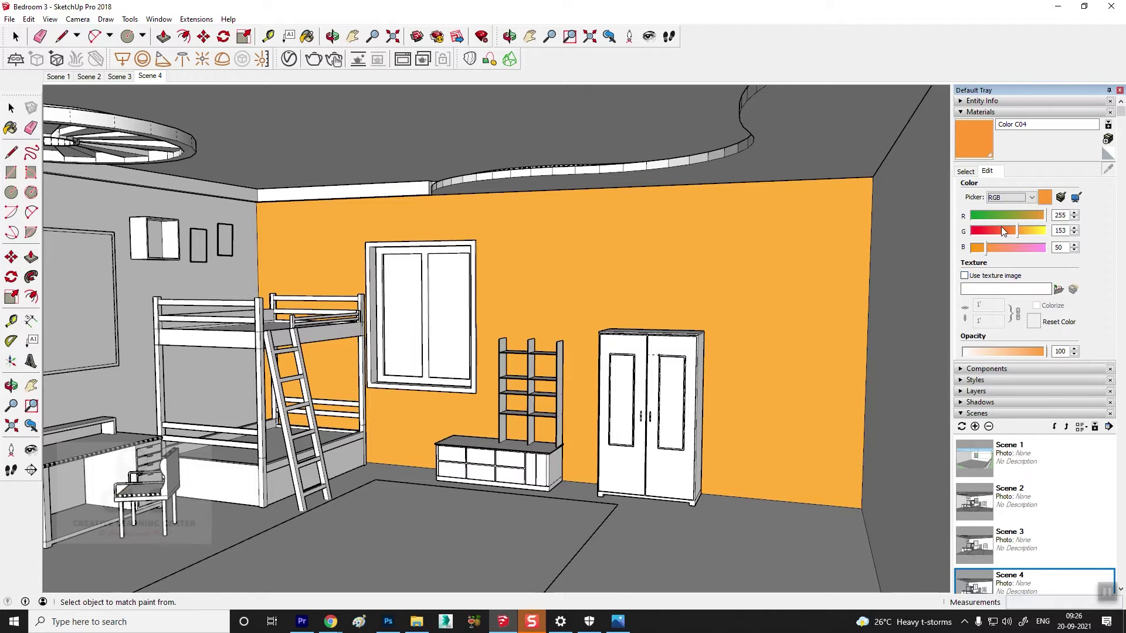
{"action": "left_click", "coordinate": [1022, 199]}
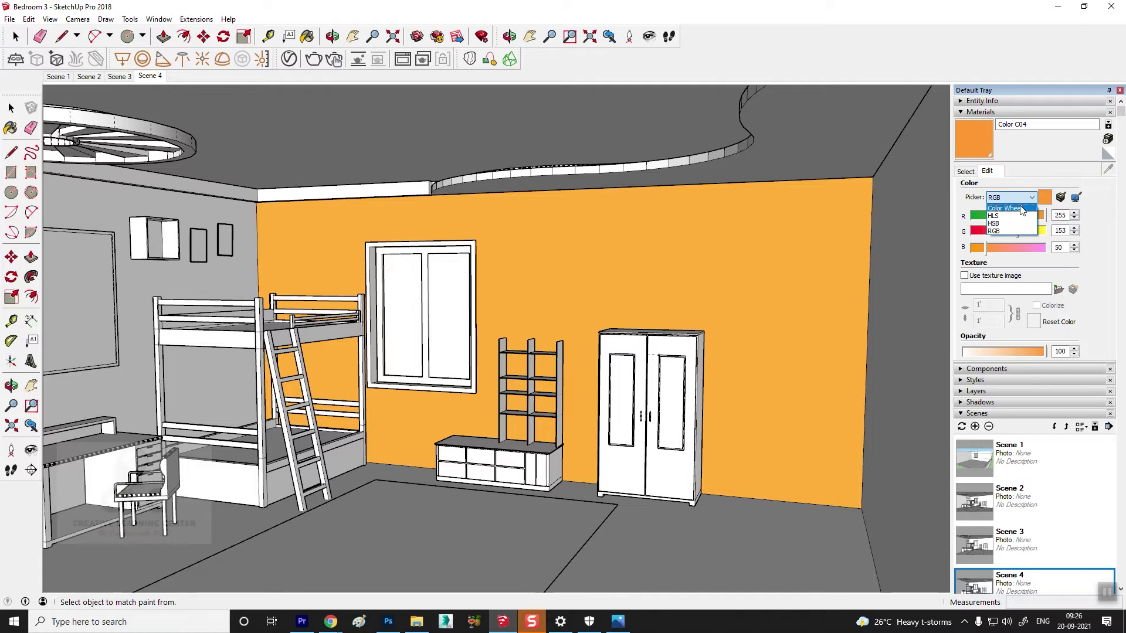
{"action": "left_click", "coordinate": [993, 231]}
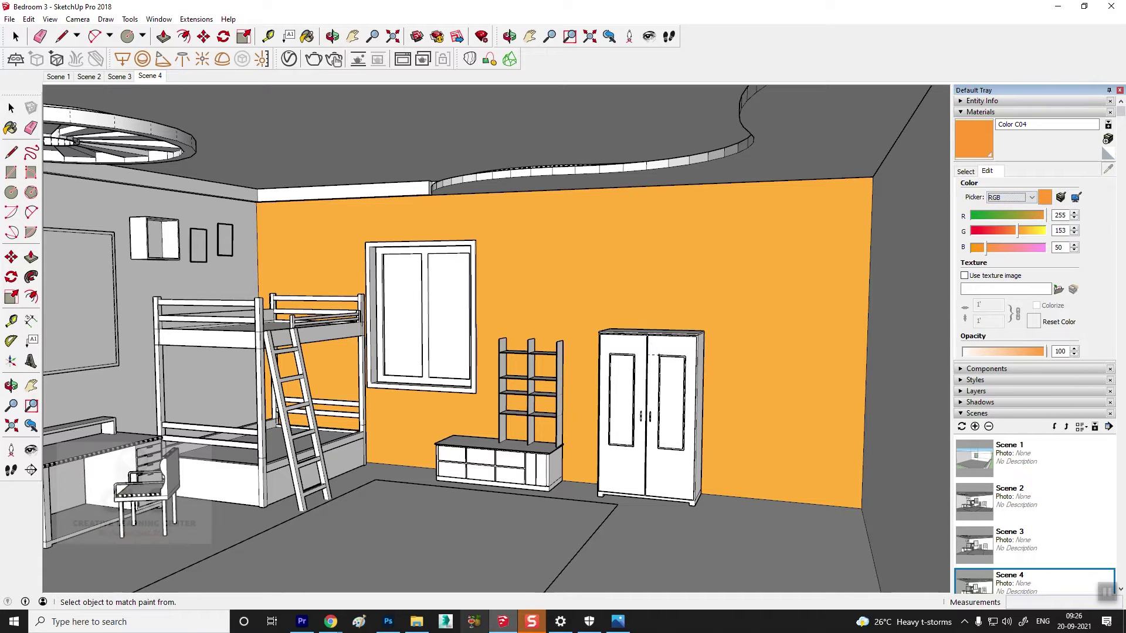
Check the reference wall colour 198, 146, 88 in Photoshop and return to SketchUp
{"action": "left_click", "coordinate": [389, 621]}
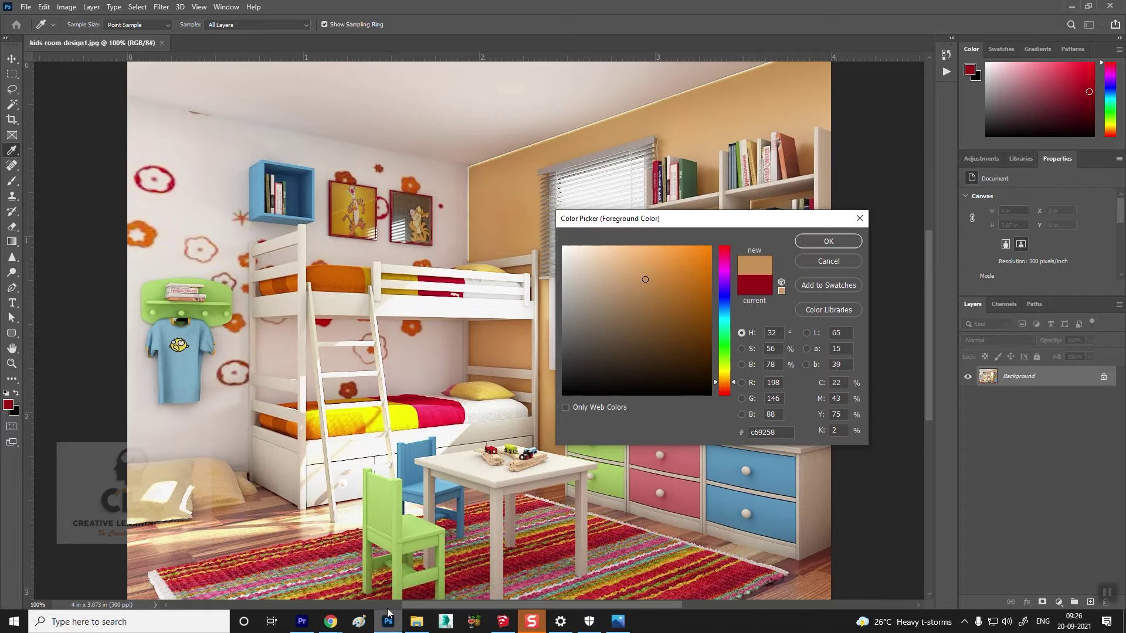
{"action": "left_click", "coordinate": [780, 398]}
{"action": "left_click", "coordinate": [503, 621]}
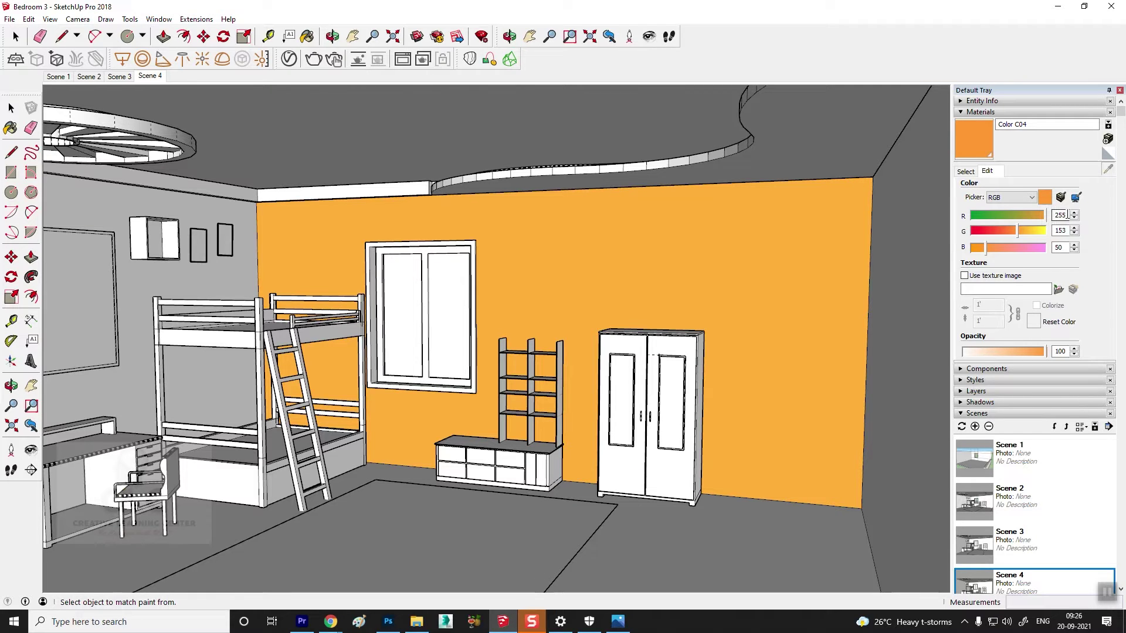
Set Color C04's red value to 198 and green value to 146
{"action": "type", "text": "198"}
{"action": "key", "text": "Tab"}
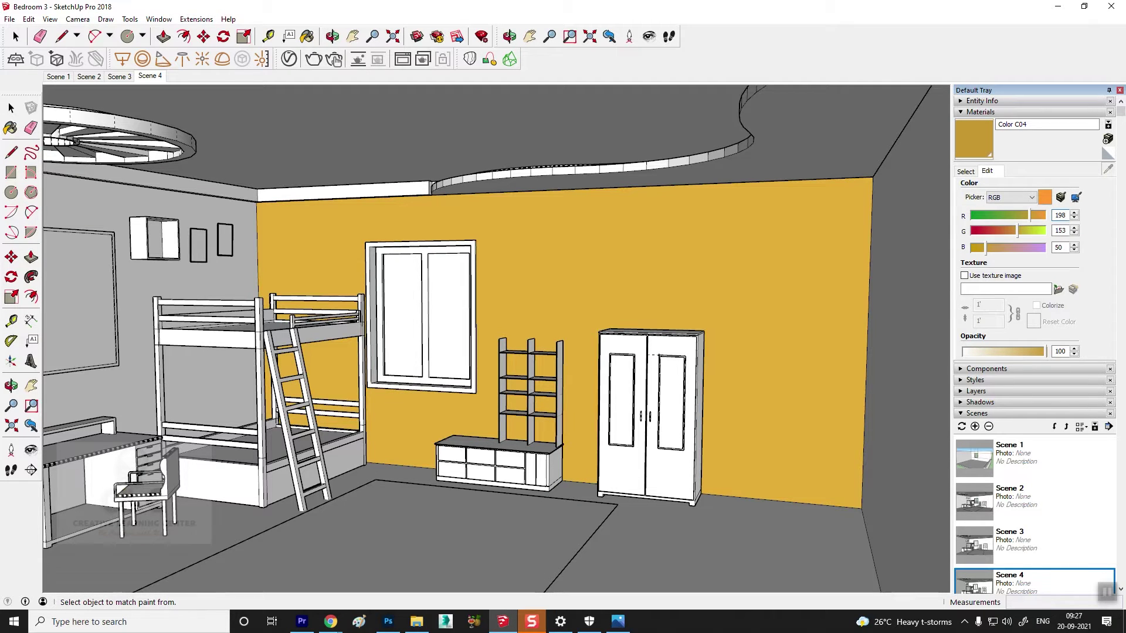
{"action": "left_click_drag", "start_coordinate": [1068, 232], "coordinate": [1046, 232]}
{"action": "type", "text": "146"}
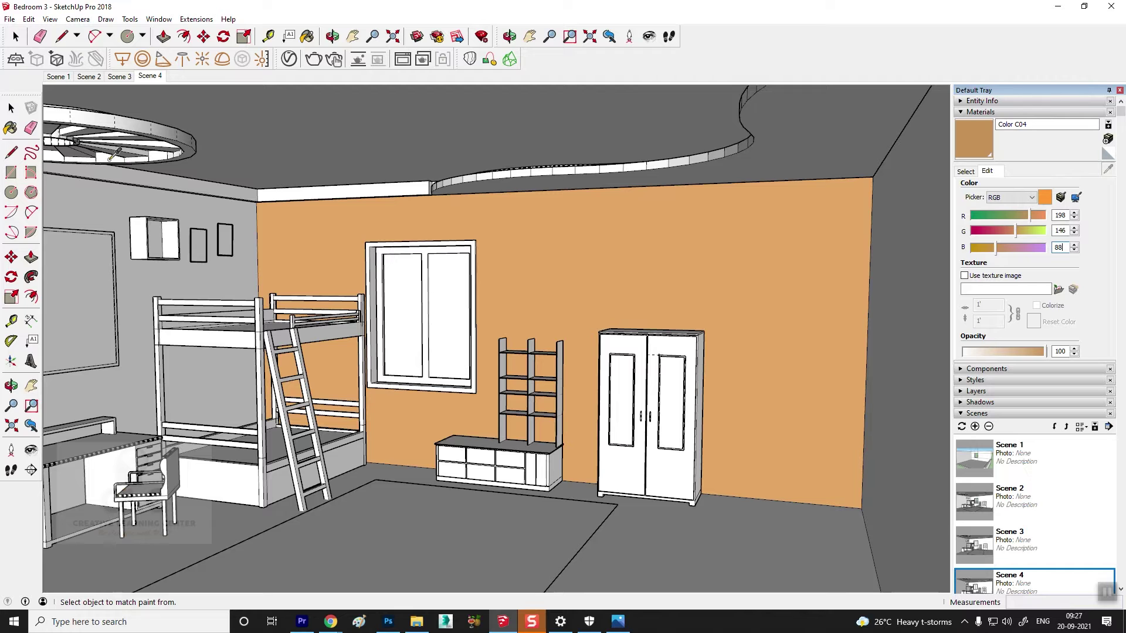
Compare with the reference photo, orbit out over the whole room, and restore Scene 4
{"action": "left_click", "coordinate": [617, 621]}
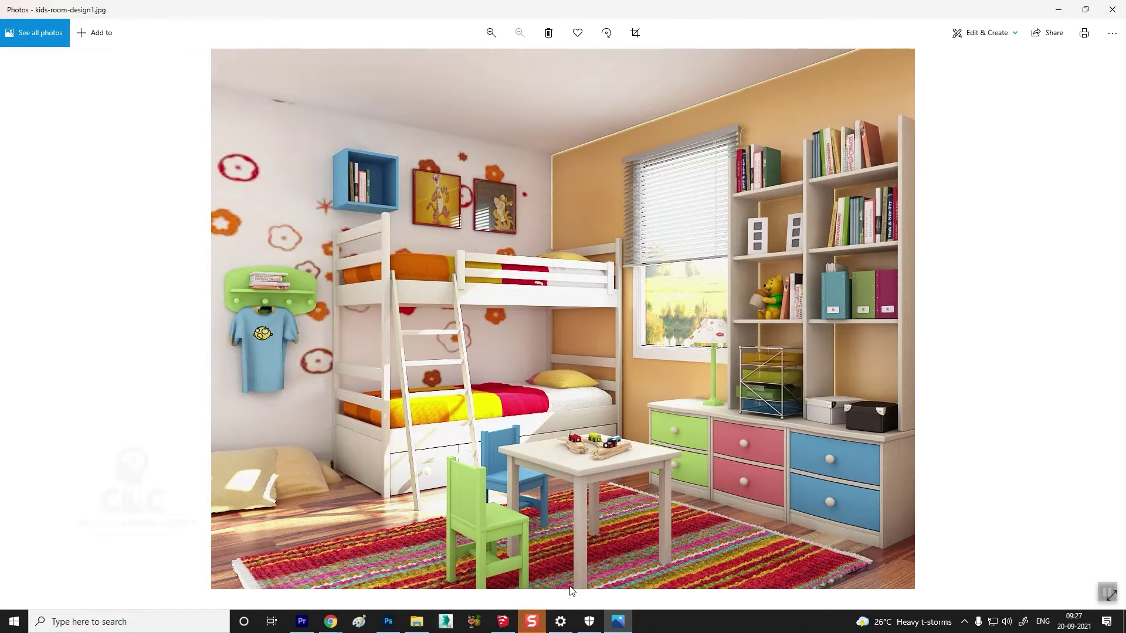
{"action": "left_click", "coordinate": [501, 621]}
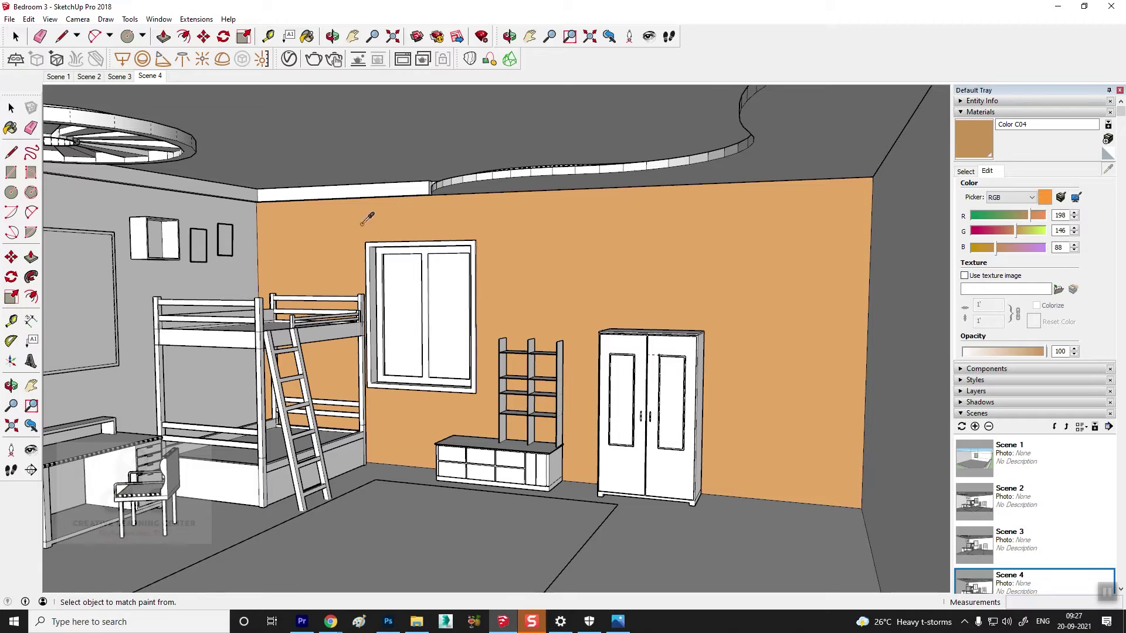
{"action": "left_click", "coordinate": [12, 107]}
{"action": "scroll", "coordinate": [694, 305], "scroll_direction": "down", "scroll_amount": 3}
{"action": "middle_click_drag", "start_coordinate": [694, 305], "coordinate": [645, 351]}
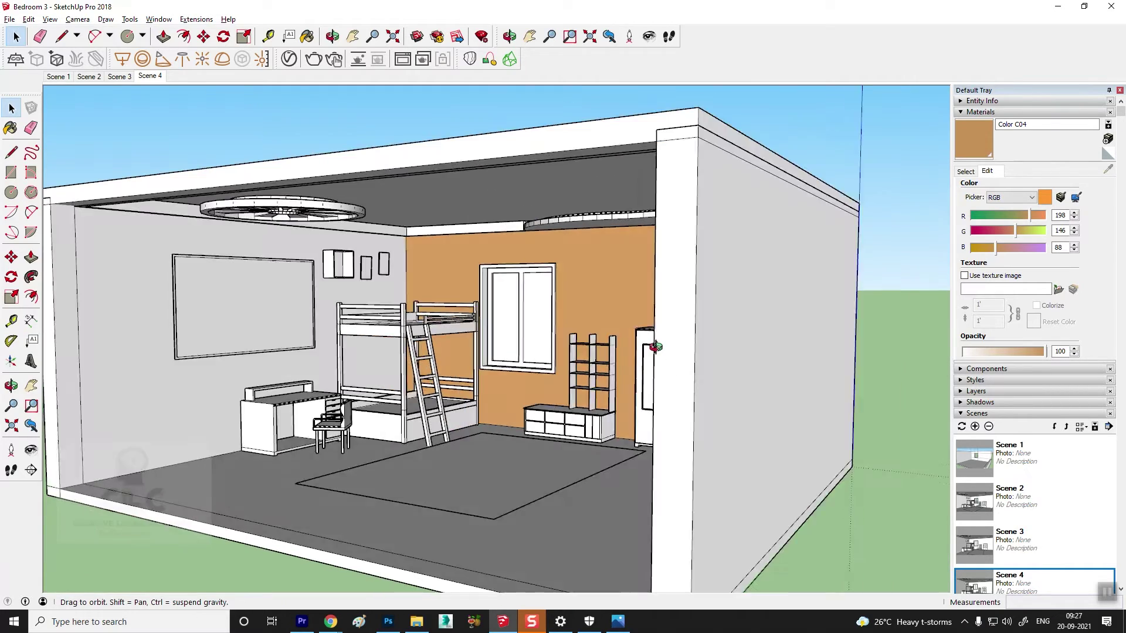
{"action": "left_click", "coordinate": [150, 76]}
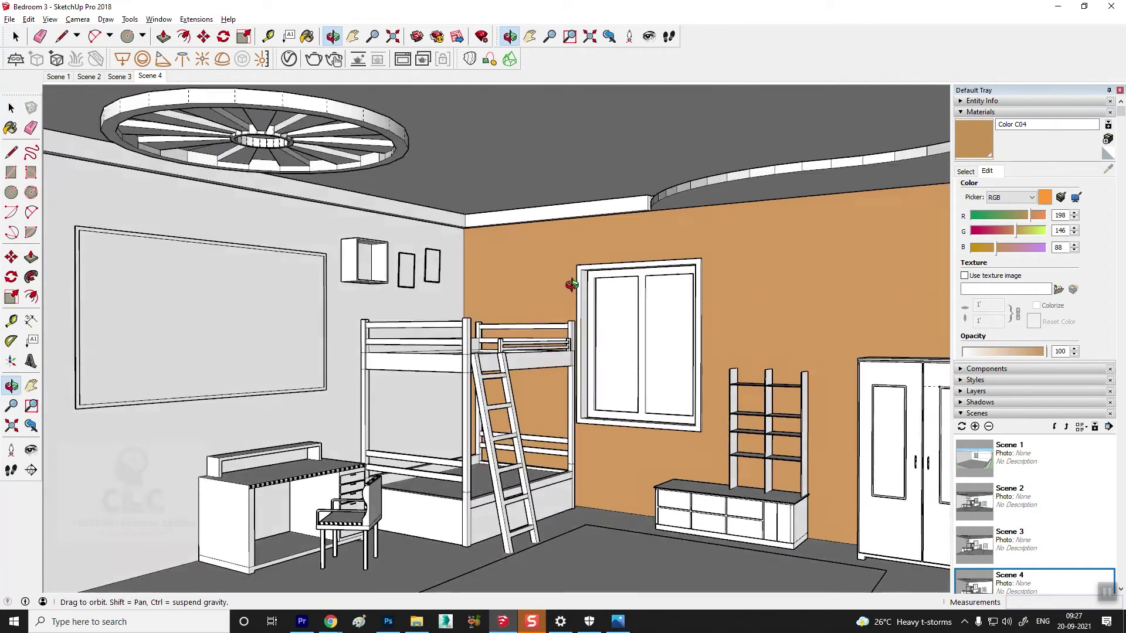
{"action": "key", "text": "space"}
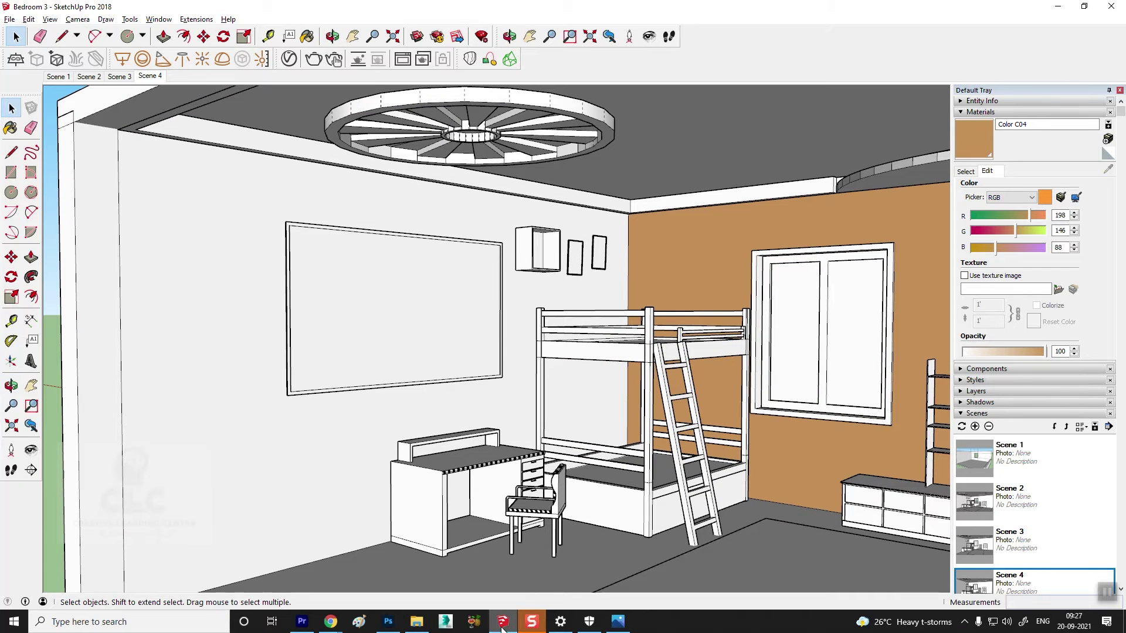
Bring Photoshop's colour picker up over the reference photo
{"action": "left_click", "coordinate": [388, 622]}
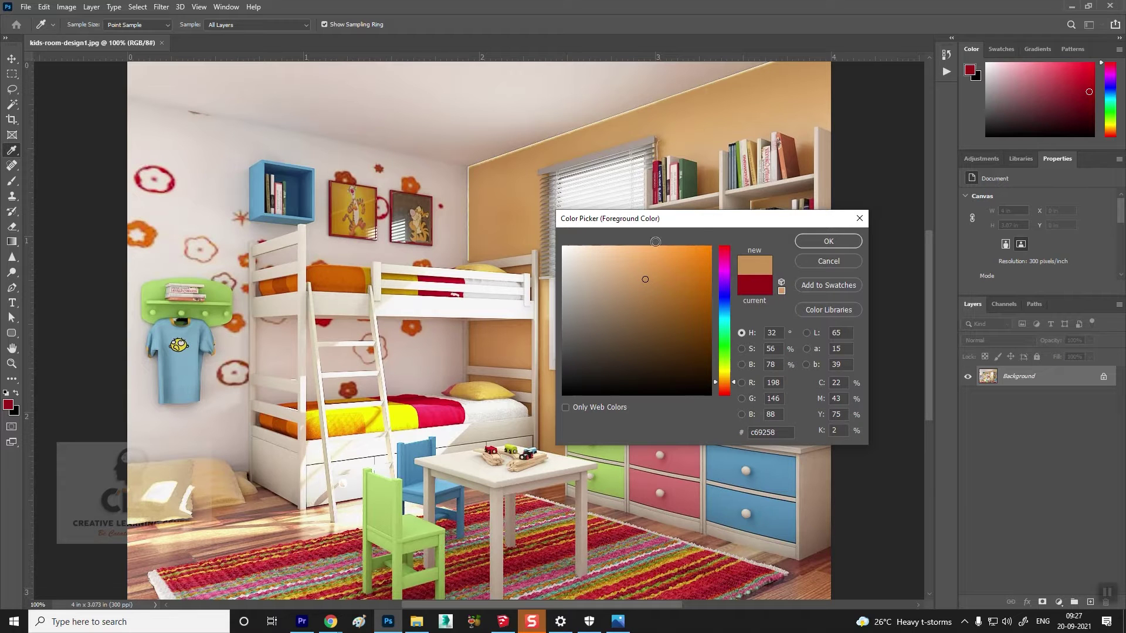
Sample the photo's off-white wall, RGB 221, 212, 205 (ddd4cd), then return to SketchUp
{"action": "left_click", "coordinate": [211, 177]}
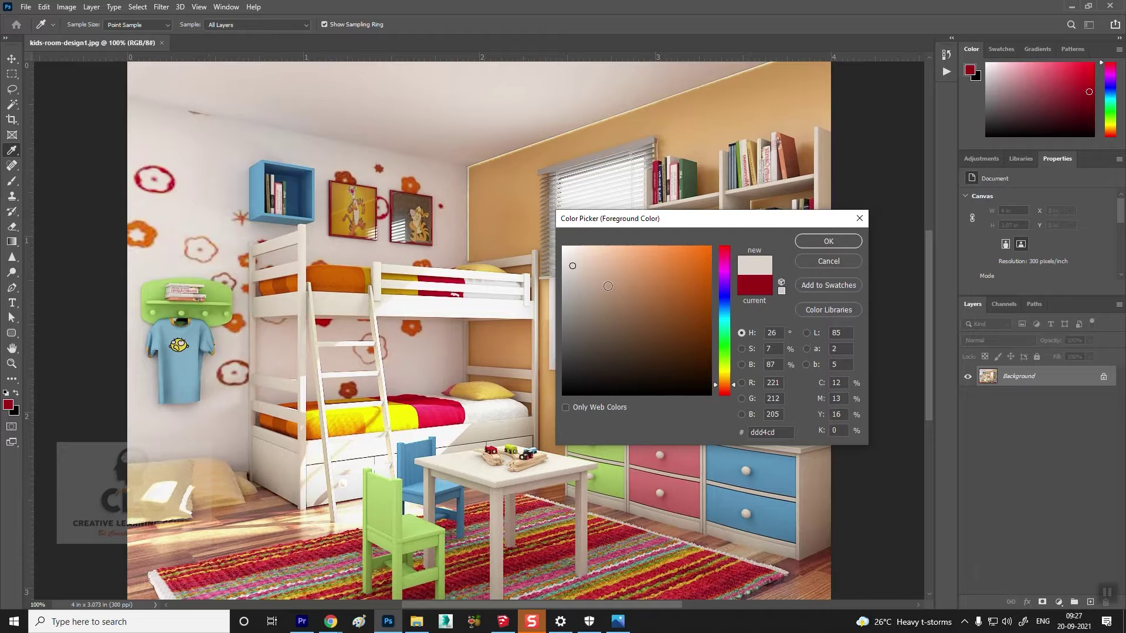
{"action": "double_click", "coordinate": [781, 383]}
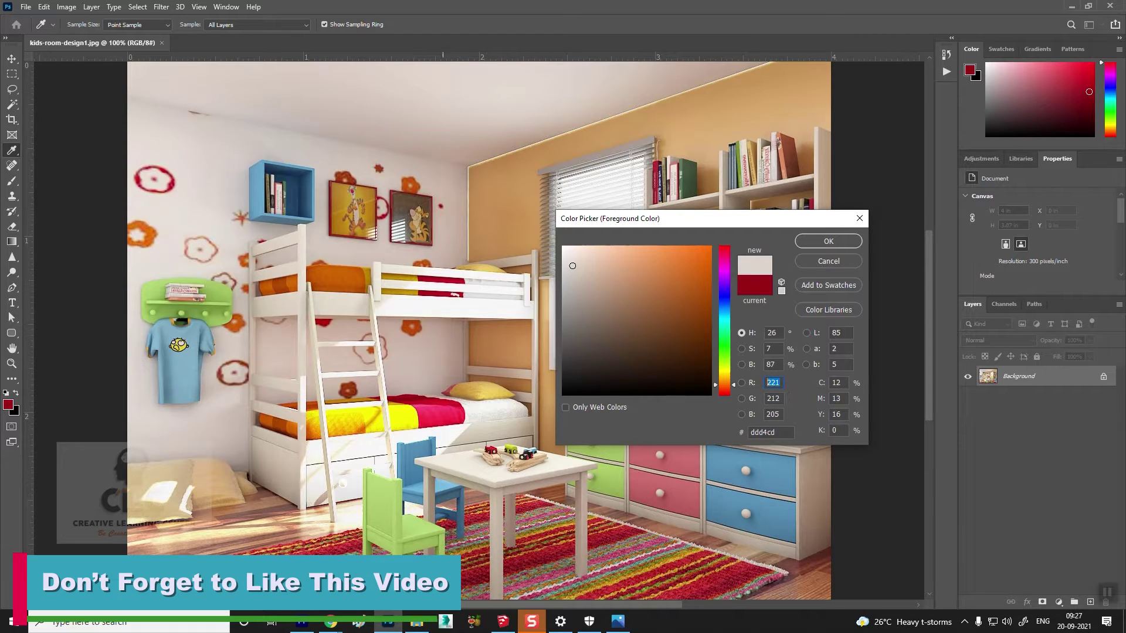
{"action": "left_click", "coordinate": [532, 623]}
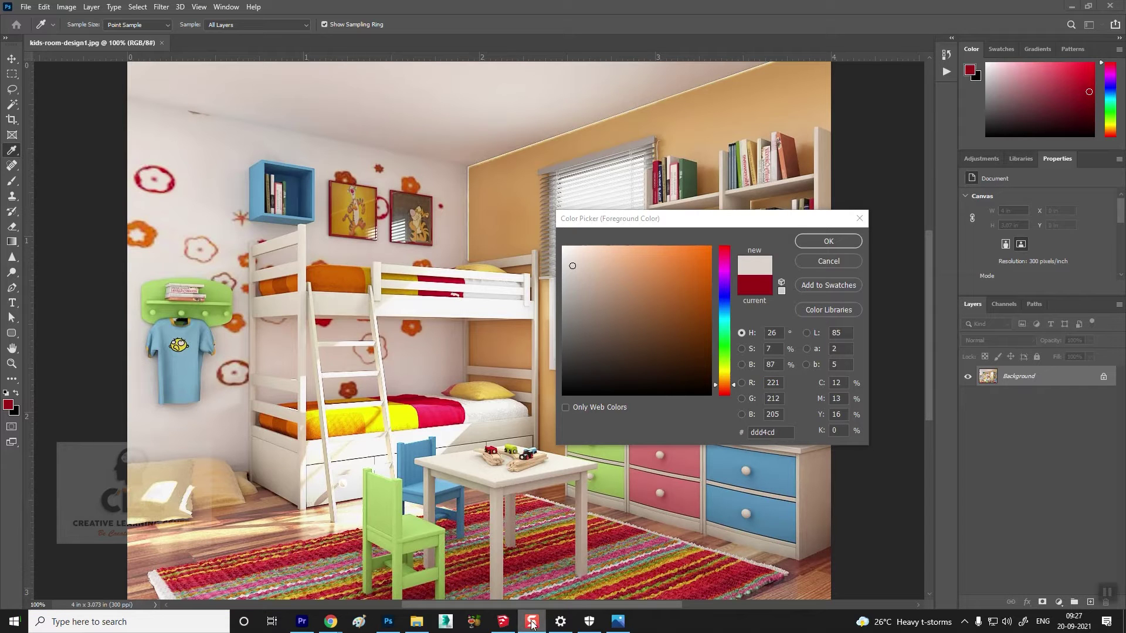
{"action": "left_click", "coordinate": [503, 623]}
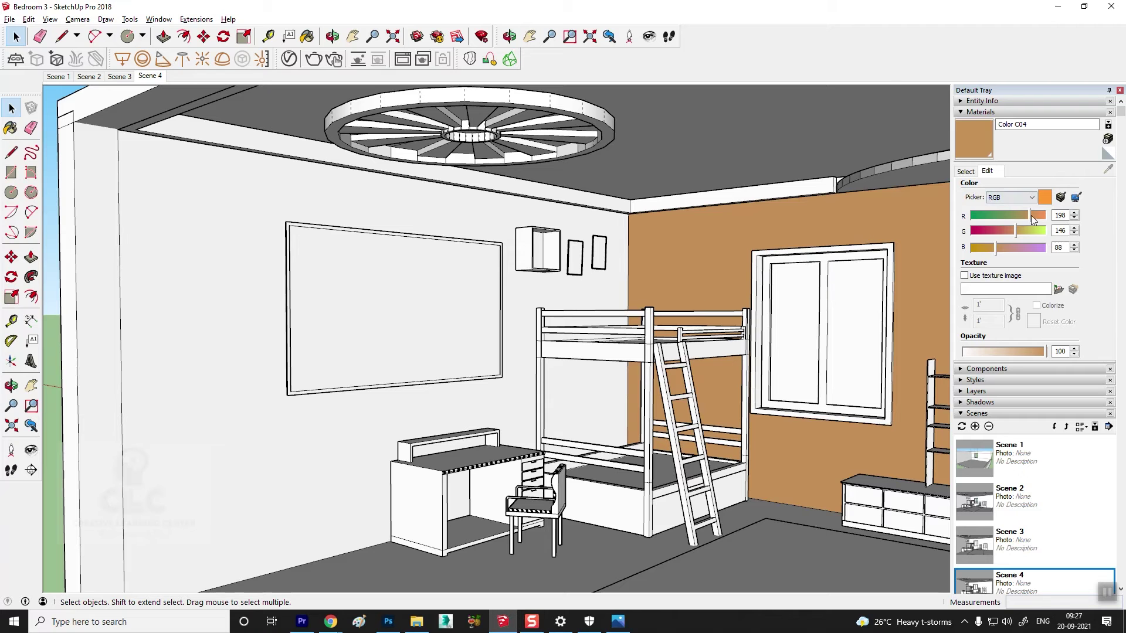
Pick the plain white Color M00 from the Colors library for painting
{"action": "left_click", "coordinate": [966, 172]}
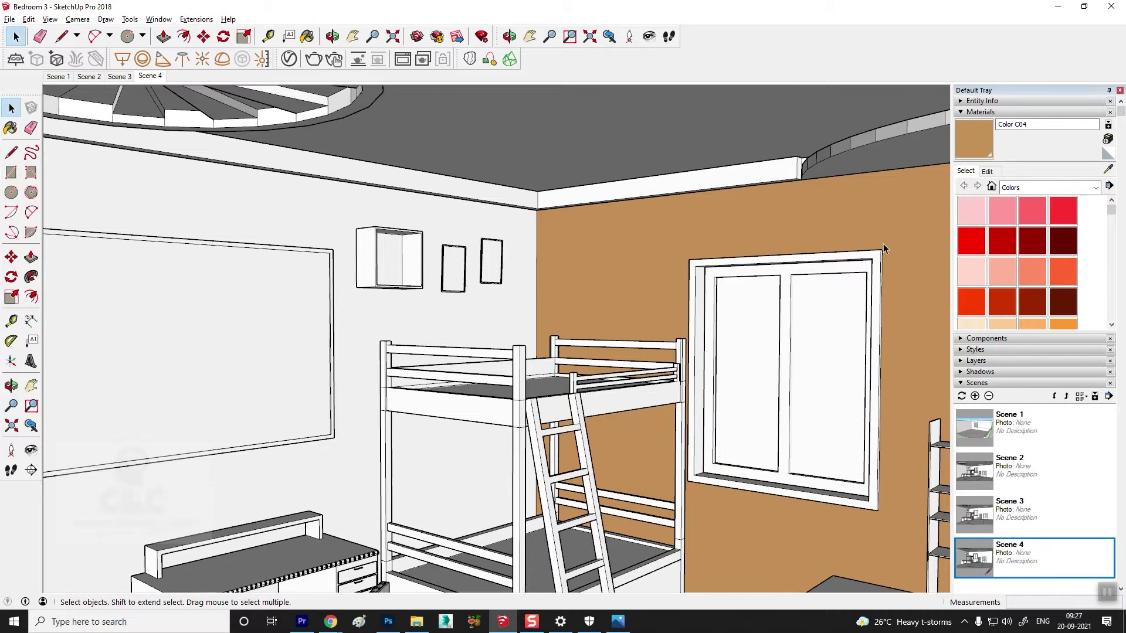
{"action": "scroll", "coordinate": [1005, 259], "scroll_direction": "down", "scroll_amount": 3}
{"action": "scroll", "coordinate": [1012, 266], "scroll_direction": "down", "scroll_amount": 3}
{"action": "scroll", "coordinate": [1016, 271], "scroll_direction": "down", "scroll_amount": 3}
{"action": "scroll", "coordinate": [1018, 273], "scroll_direction": "down", "scroll_amount": 3}
{"action": "left_click", "coordinate": [972, 220]}
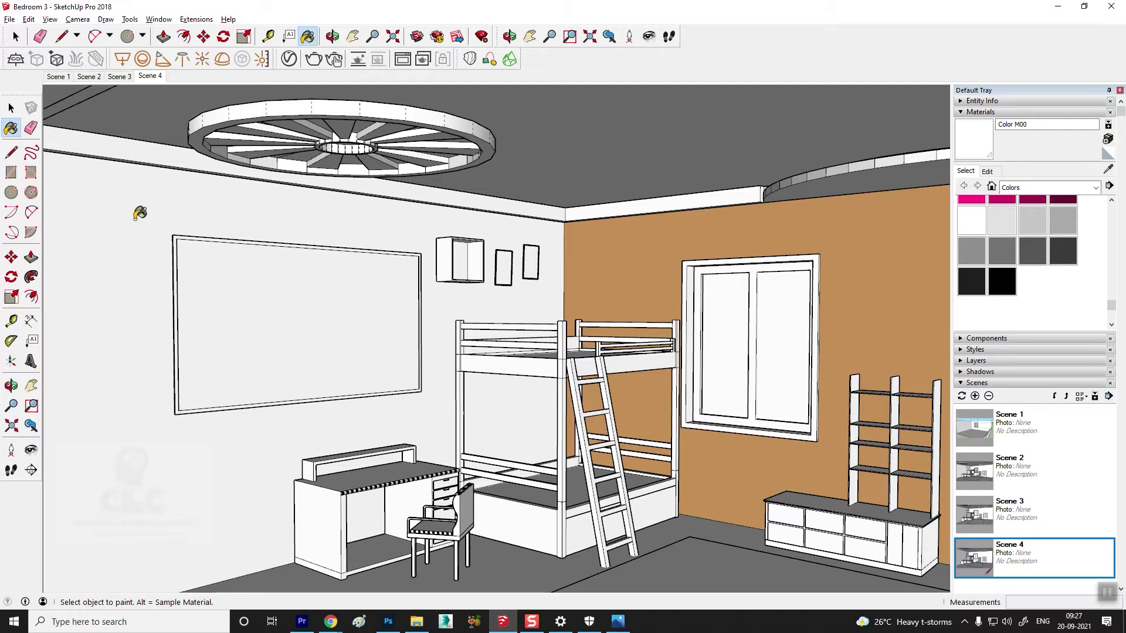
Edit Color M00 to RGB 221, 212, 205 to match the reference photo's wall
{"action": "left_click", "coordinate": [988, 171]}
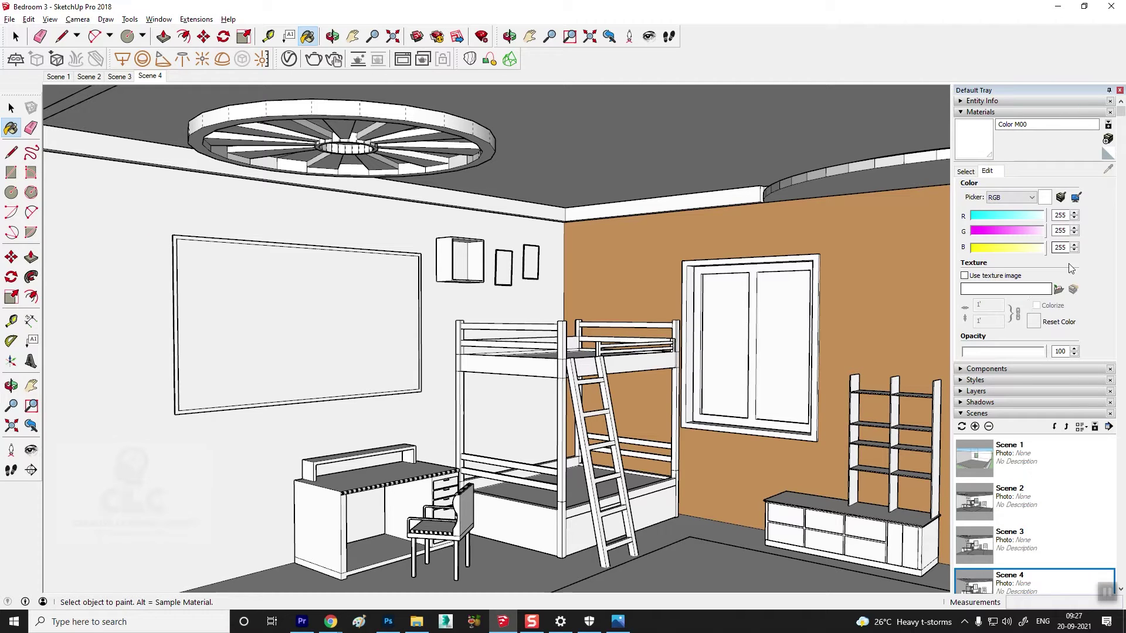
{"action": "double_click", "coordinate": [1060, 215]}
{"action": "type", "text": "221"}
{"action": "double_click", "coordinate": [1063, 230]}
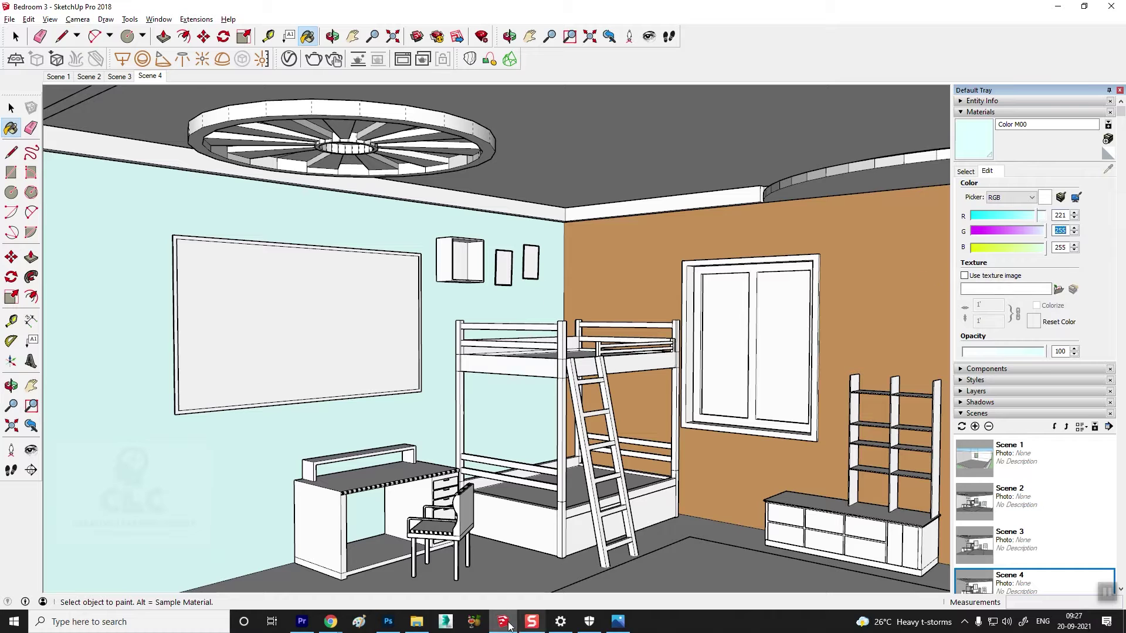
{"action": "left_click", "coordinate": [393, 630]}
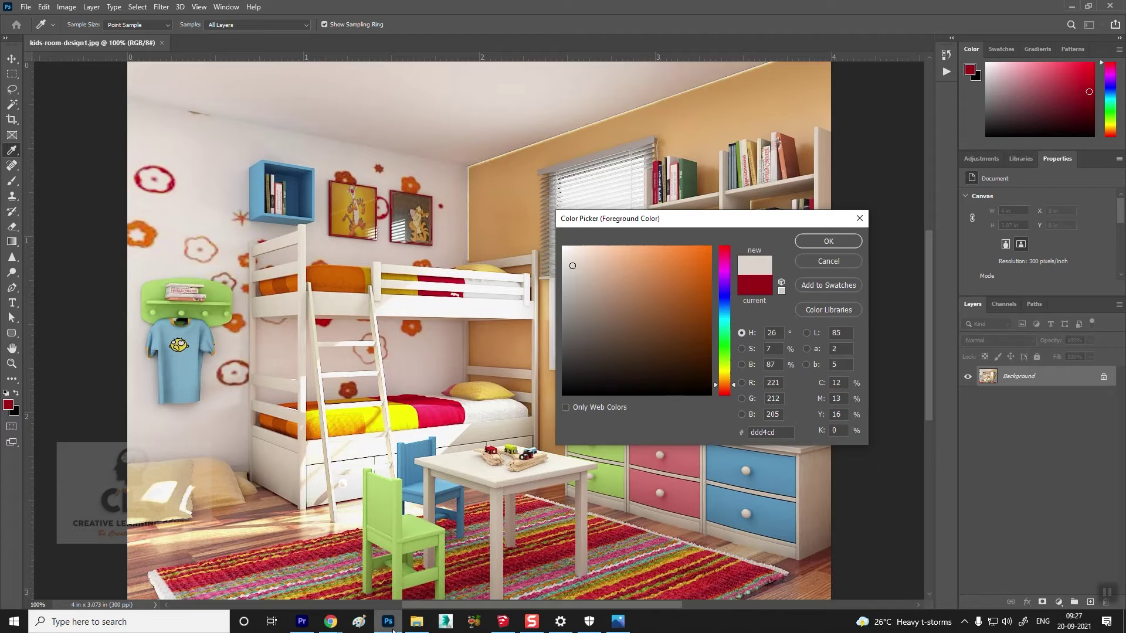
{"action": "left_click", "coordinate": [503, 622]}
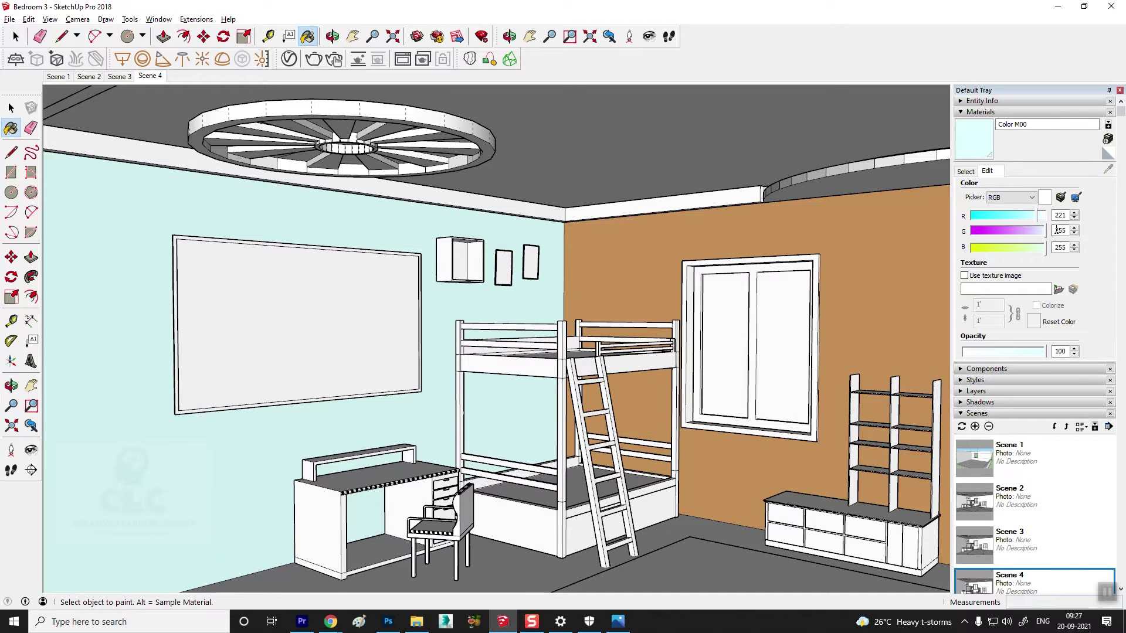
{"action": "type", "text": "212"}
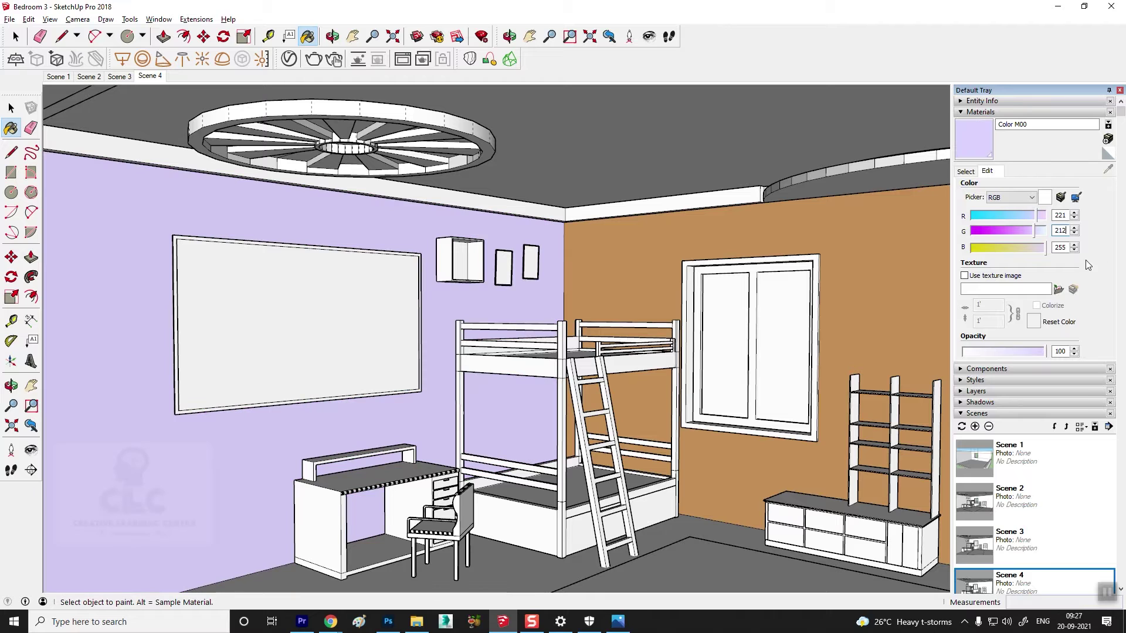
{"action": "type", "text": "205"}
{"action": "left_click", "coordinate": [10, 108]}
{"action": "left_click", "coordinate": [149, 75]}
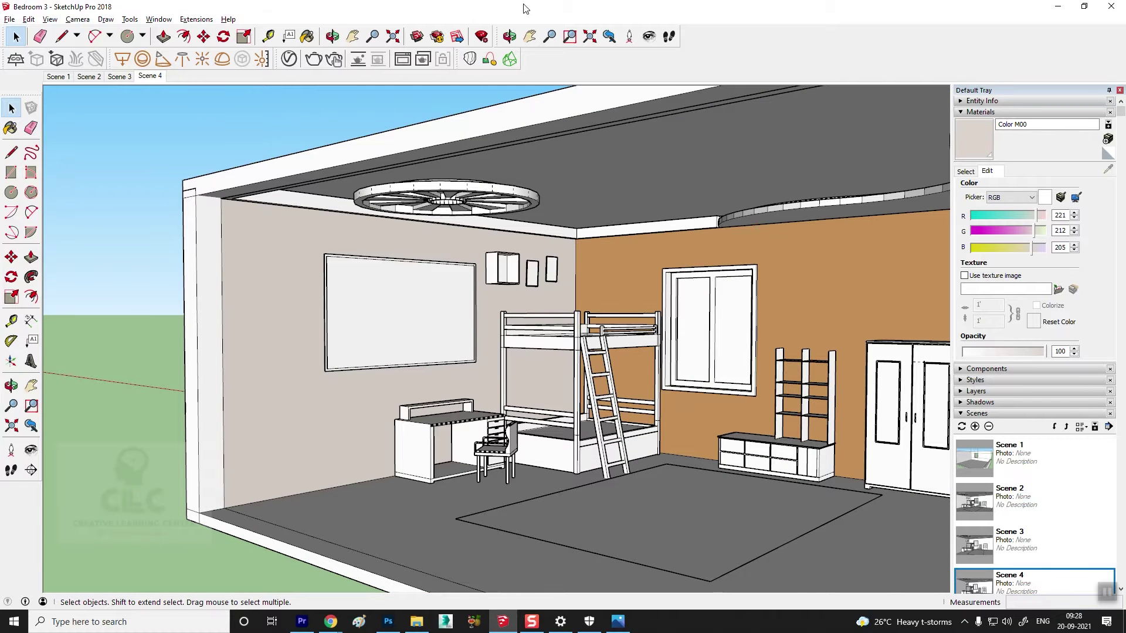
Orbit to a frontal view and paint the left wall red Color B05 as a trial
{"action": "scroll", "coordinate": [429, 403], "scroll_direction": "down", "scroll_amount": 3}
{"action": "mouse_move", "coordinate": [510, 404]}
{"action": "middle_mouse_down"}
{"action": "mouse_move", "coordinate": [604, 338]}
{"action": "mouse_move", "coordinate": [597, 366]}
{"action": "mouse_move", "coordinate": [626, 403]}
{"action": "mouse_move", "coordinate": [604, 352]}
{"action": "mouse_move", "coordinate": [561, 344]}
{"action": "middle_mouse_up"}
{"action": "scroll", "coordinate": [604, 339], "scroll_direction": "up", "scroll_amount": 2}
{"action": "scroll", "coordinate": [626, 404], "scroll_direction": "up", "scroll_amount": 2}
{"action": "scroll", "coordinate": [615, 381], "scroll_direction": "up", "scroll_amount": 2}
{"action": "scroll", "coordinate": [601, 345], "scroll_direction": "up", "scroll_amount": 2}
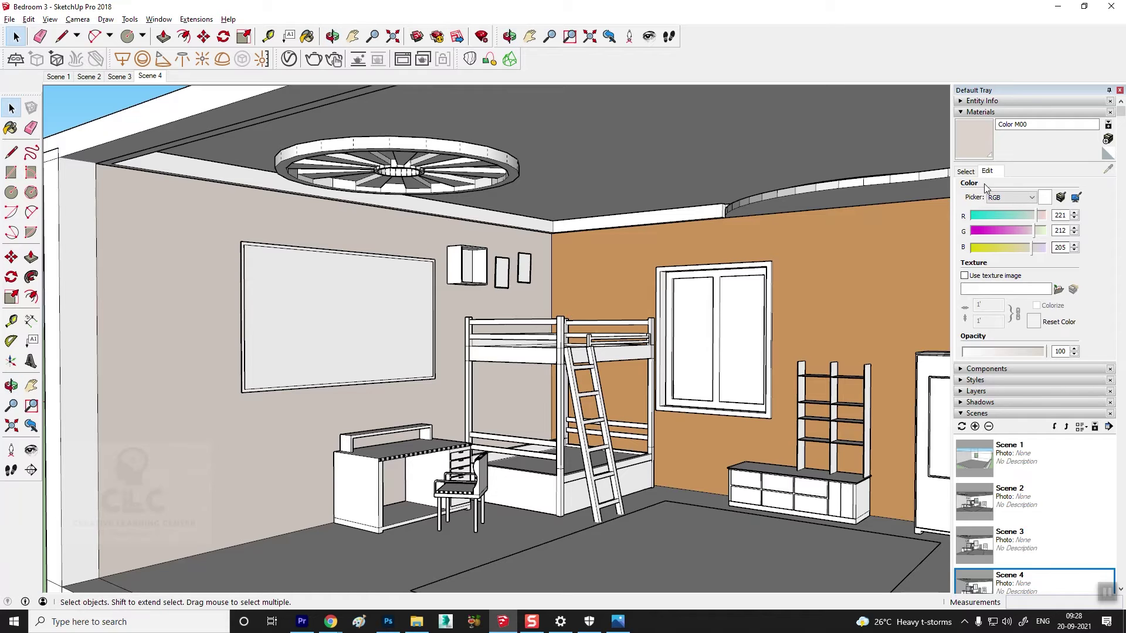
{"action": "left_click", "coordinate": [966, 172]}
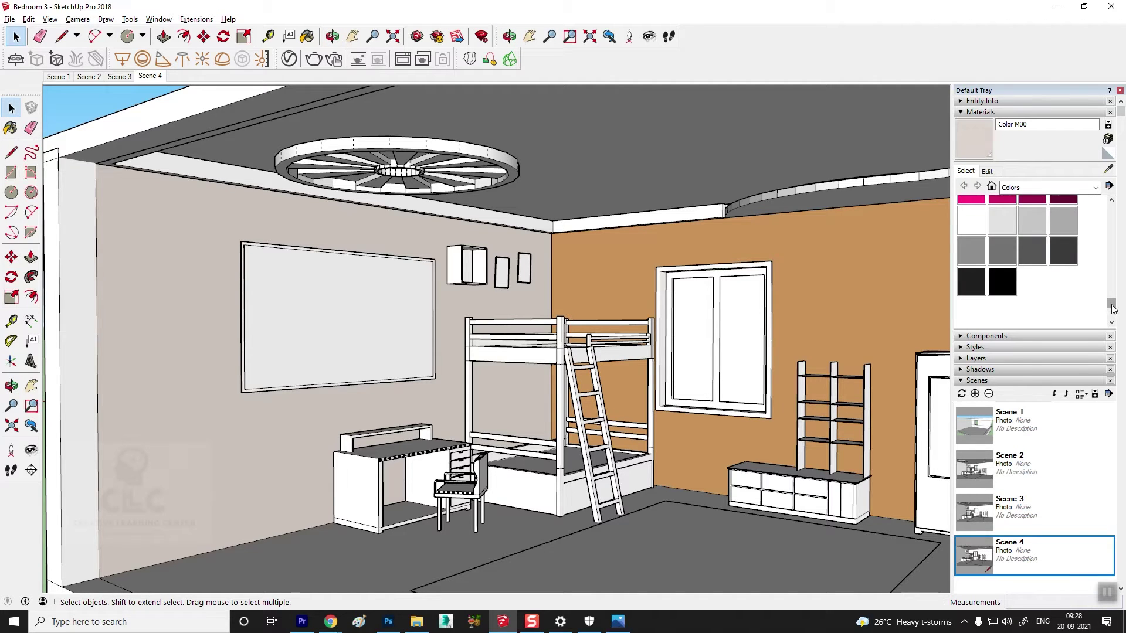
{"action": "left_click_drag", "start_coordinate": [1113, 309], "coordinate": [1122, 258]}
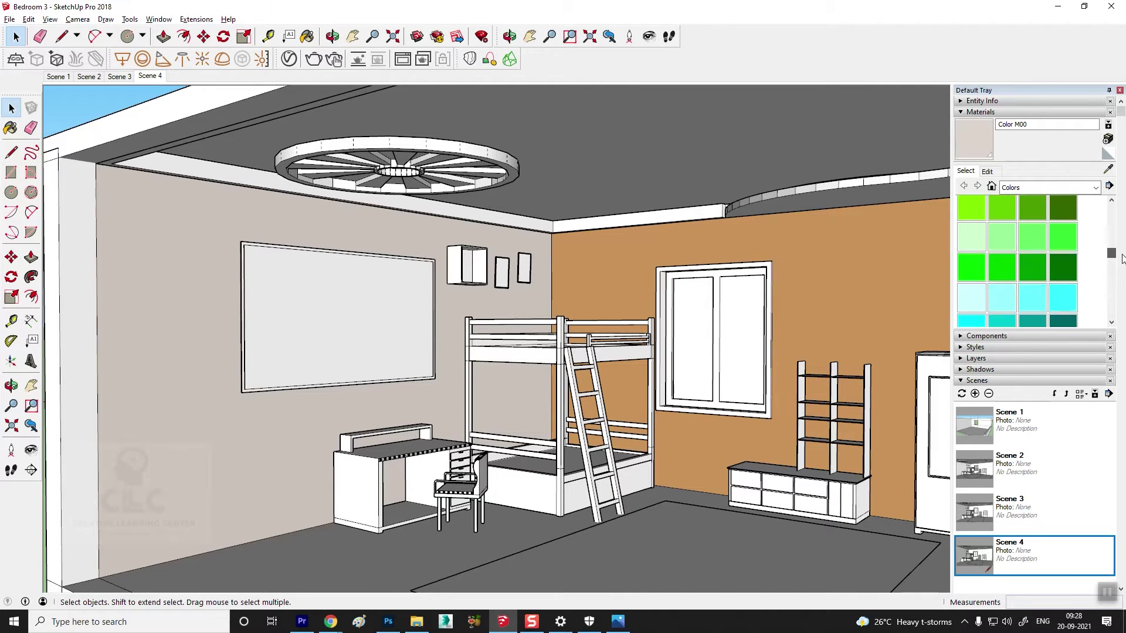
{"action": "scroll", "coordinate": [1080, 238], "scroll_direction": "up", "scroll_amount": 5}
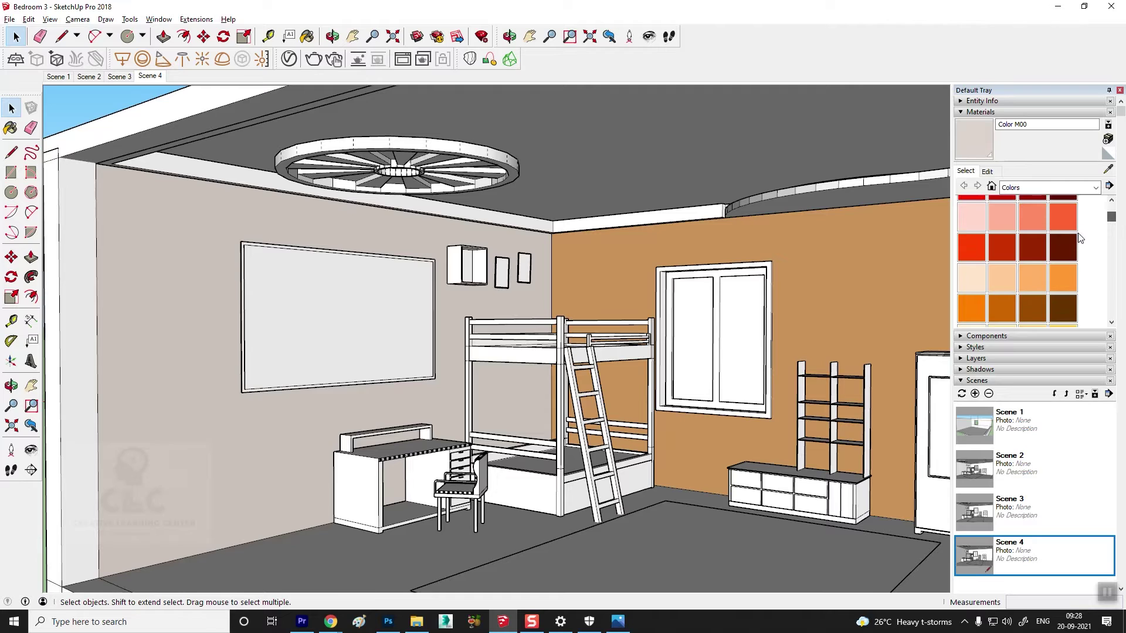
{"action": "left_click", "coordinate": [971, 245]}
{"action": "left_click", "coordinate": [155, 282]}
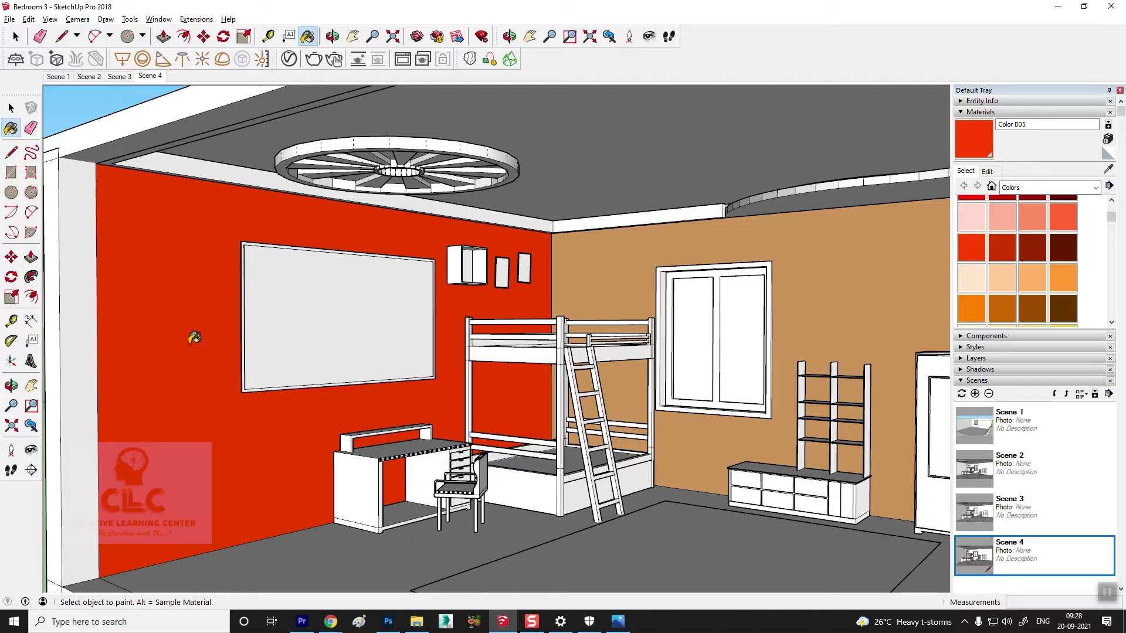
Compare with the reference photo, restore the left wall's colour and sample beige Color M00
{"action": "left_click", "coordinate": [618, 621]}
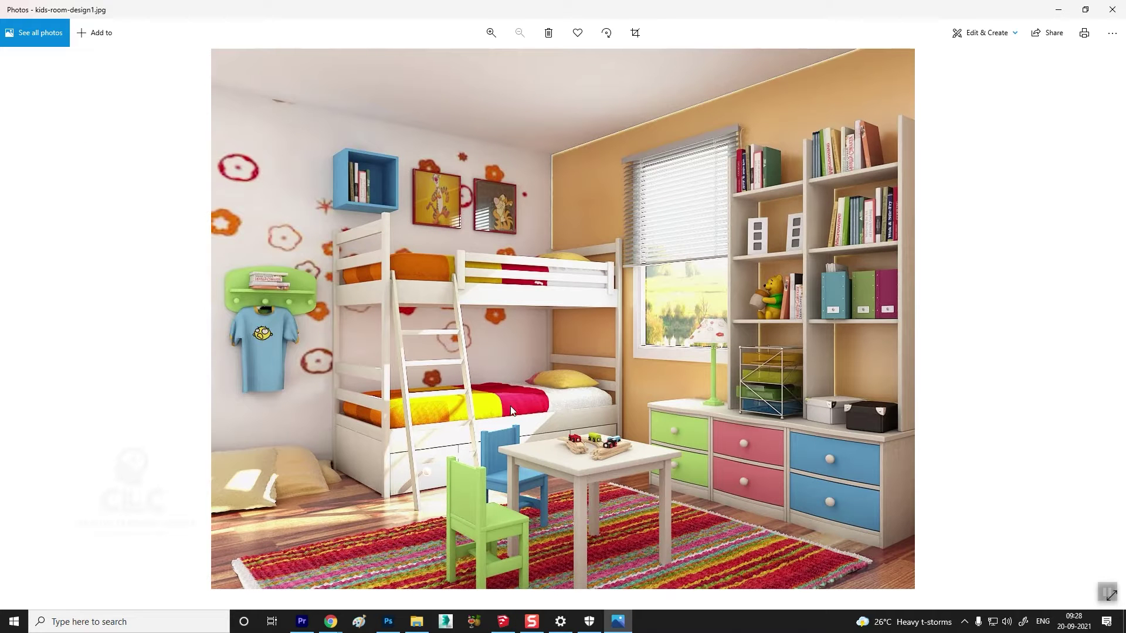
{"action": "left_click", "coordinate": [503, 621]}
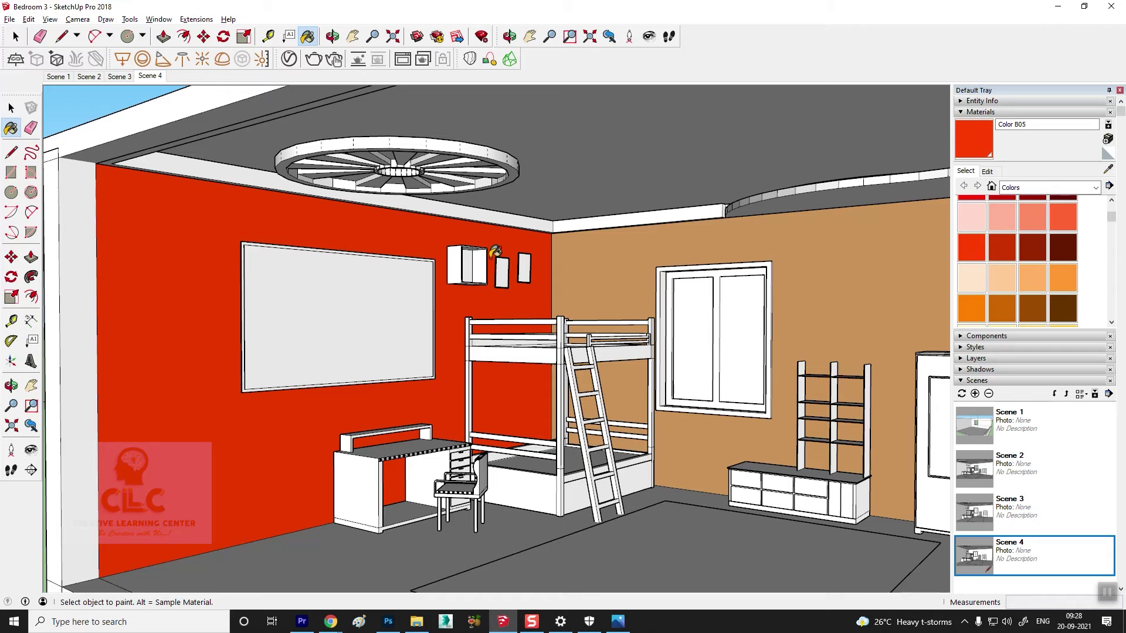
{"action": "left_click", "coordinate": [385, 261], "text": "alt"}
{"action": "left_click", "coordinate": [375, 253]}
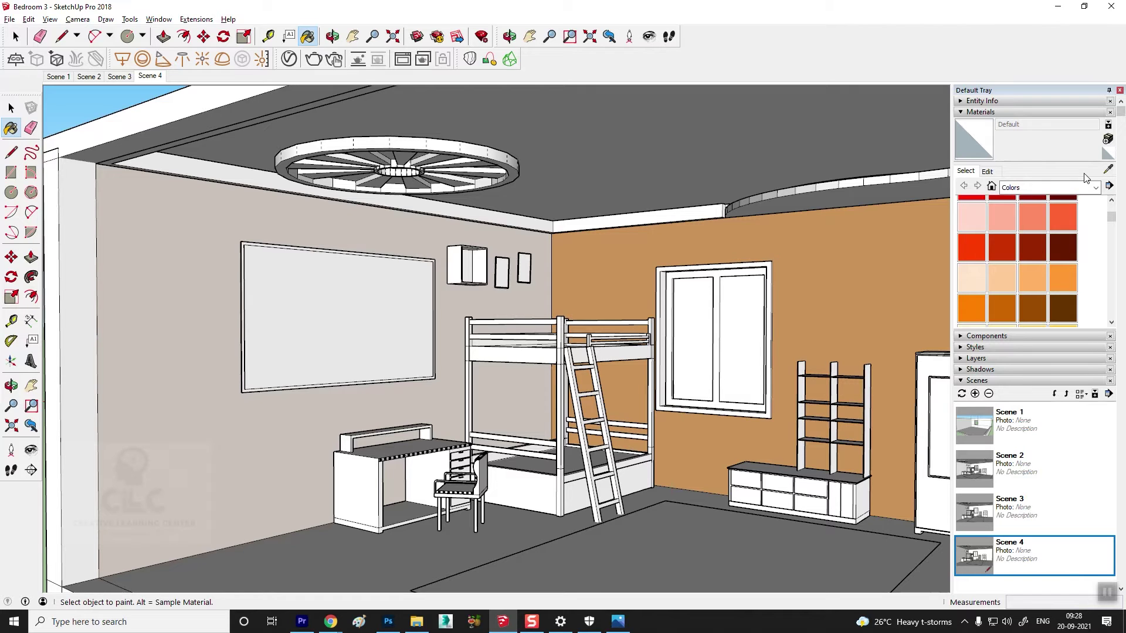
{"action": "left_click", "coordinate": [176, 318], "text": "alt"}
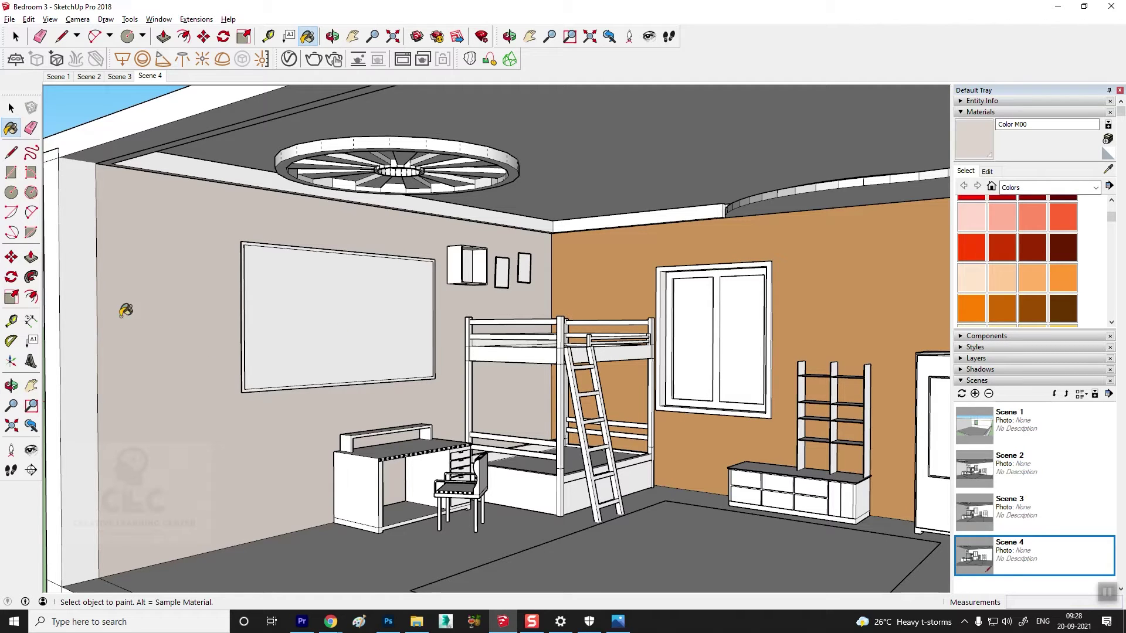
Paint the left edge pillar beige, then orbit the view up toward the ceiling
{"action": "left_click", "coordinate": [85, 295]}
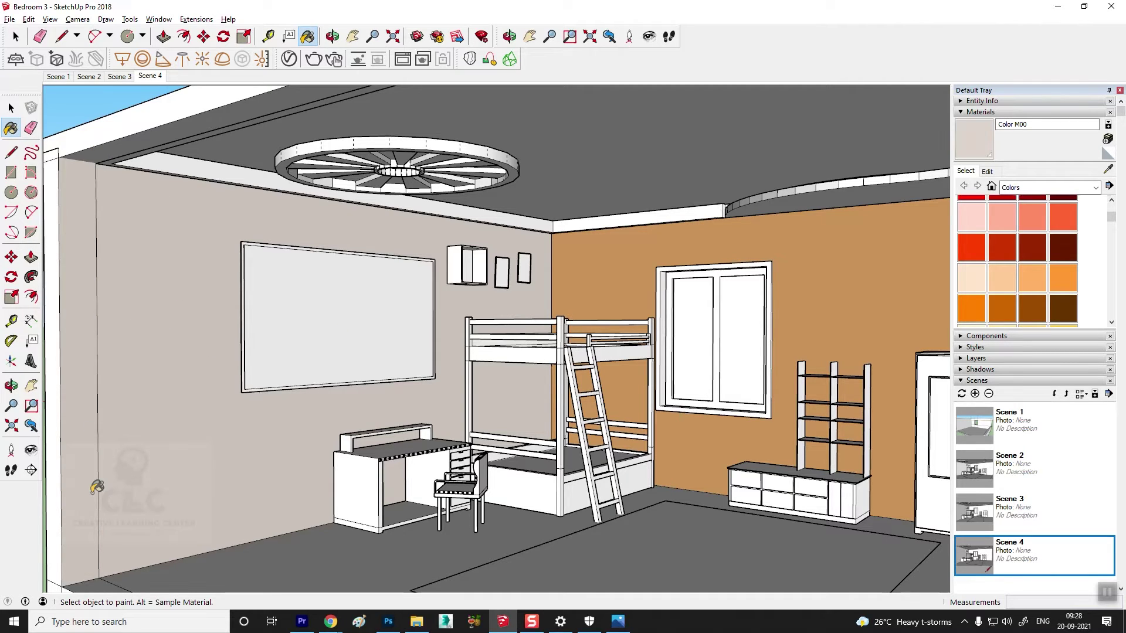
{"action": "left_click", "coordinate": [11, 108]}
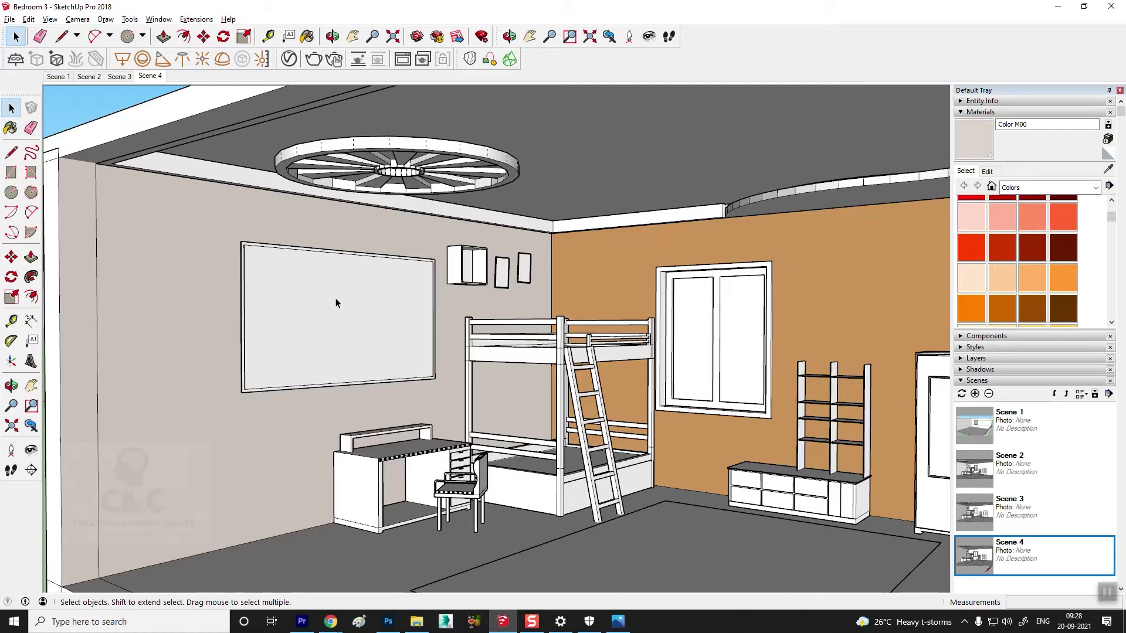
{"action": "scroll", "coordinate": [341, 311], "scroll_direction": "down", "scroll_amount": 3}
{"action": "middle_click_drag", "start_coordinate": [344, 412], "coordinate": [377, 347]}
{"action": "scroll", "coordinate": [473, 214], "scroll_direction": "up", "scroll_amount": 3}
{"action": "mouse_move", "coordinate": [473, 214]}
{"action": "middle_mouse_down"}
{"action": "mouse_move", "coordinate": [576, 390]}
{"action": "mouse_move", "coordinate": [564, 301]}
{"action": "middle_mouse_up"}
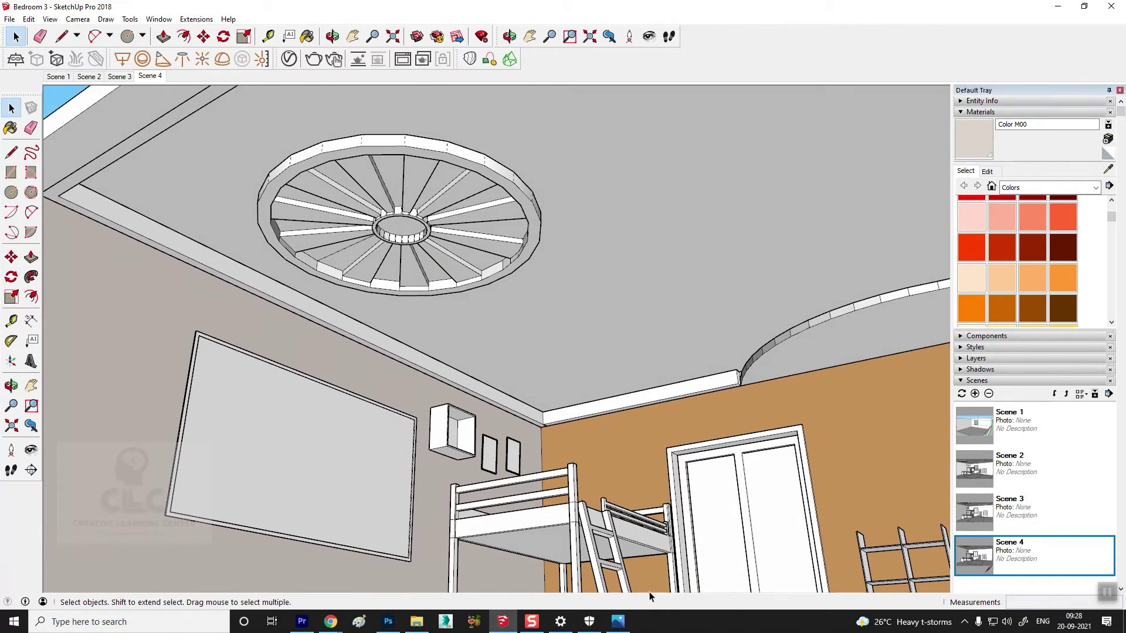
Check the reference photo and paint the ceiling with beige Color M00
{"action": "left_click", "coordinate": [617, 622]}
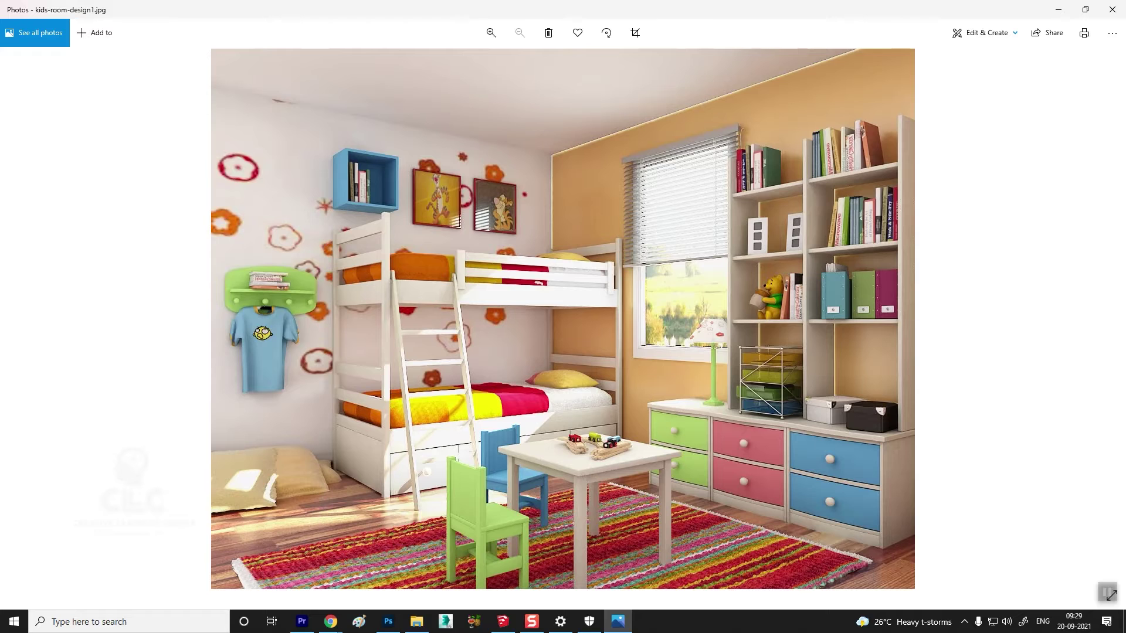
{"action": "left_click", "coordinate": [503, 621]}
{"action": "left_click", "coordinate": [11, 128]}
{"action": "left_click", "coordinate": [197, 174]}
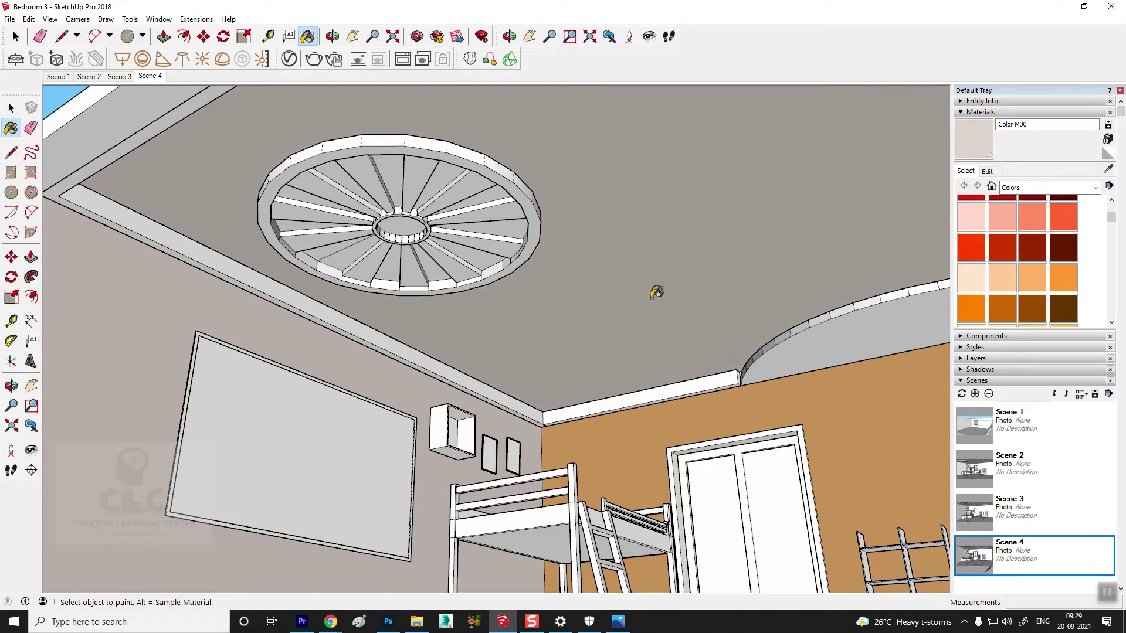
Try lavender Color J01 on the ceiling, then repaint it white Color M00
{"action": "mouse_move", "coordinate": [1114, 220]}
{"action": "left_mouse_down"}
{"action": "mouse_move", "coordinate": [1106, 295]}
{"action": "mouse_move", "coordinate": [1106, 273]}
{"action": "left_mouse_up"}
{"action": "left_click", "coordinate": [970, 270]}
{"action": "left_click", "coordinate": [654, 211]}
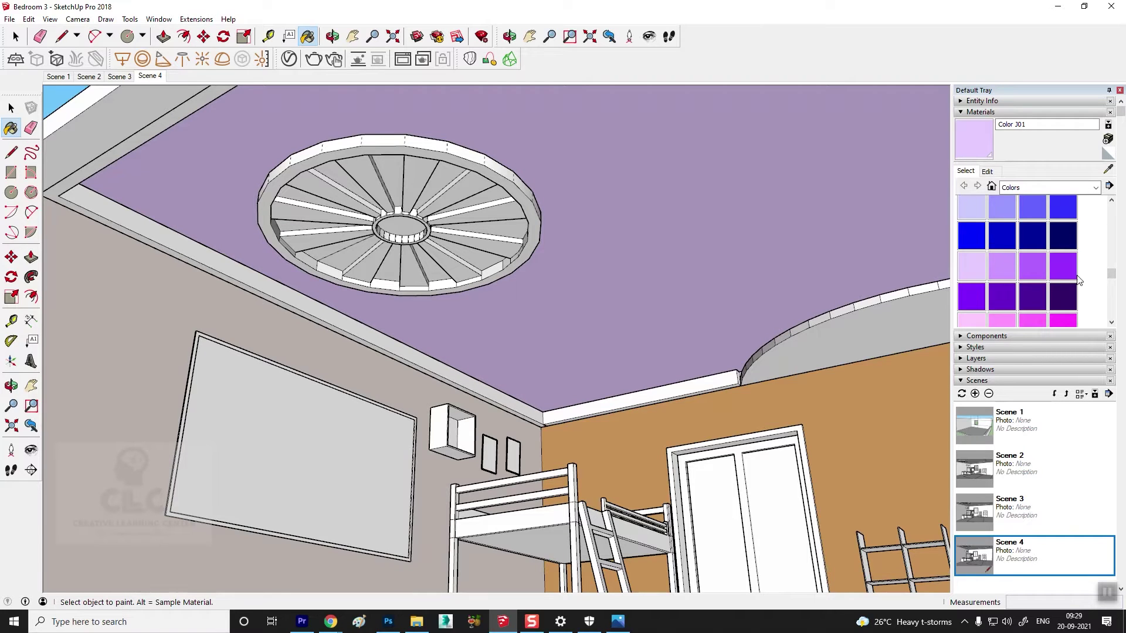
{"action": "left_click_drag", "start_coordinate": [1108, 275], "coordinate": [1112, 300]}
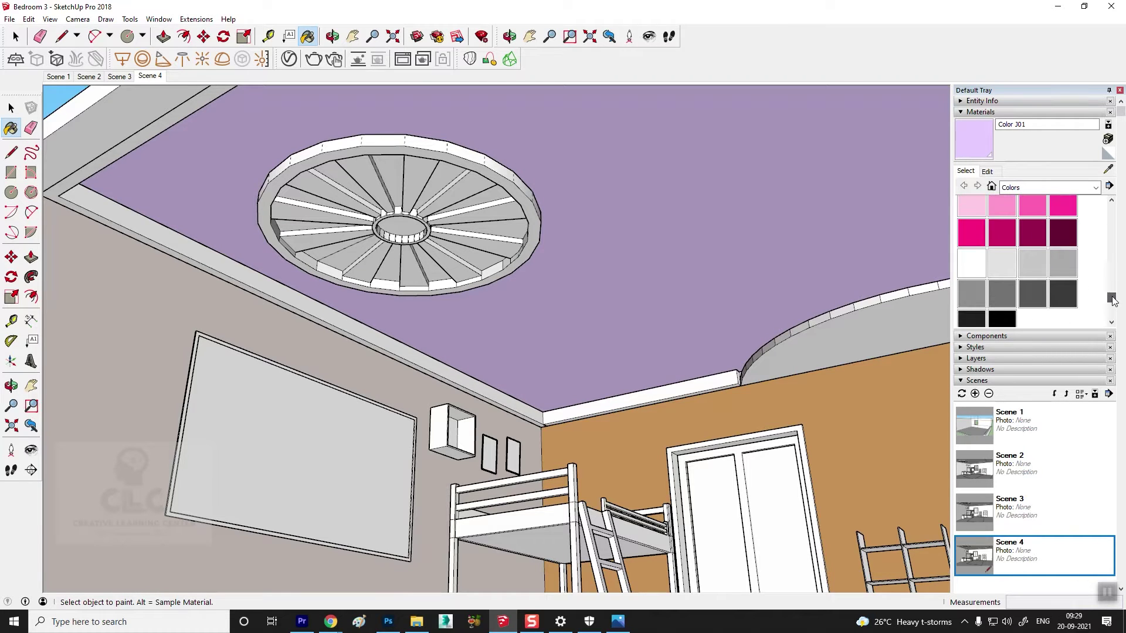
{"action": "left_click", "coordinate": [968, 268]}
{"action": "left_click", "coordinate": [721, 212]}
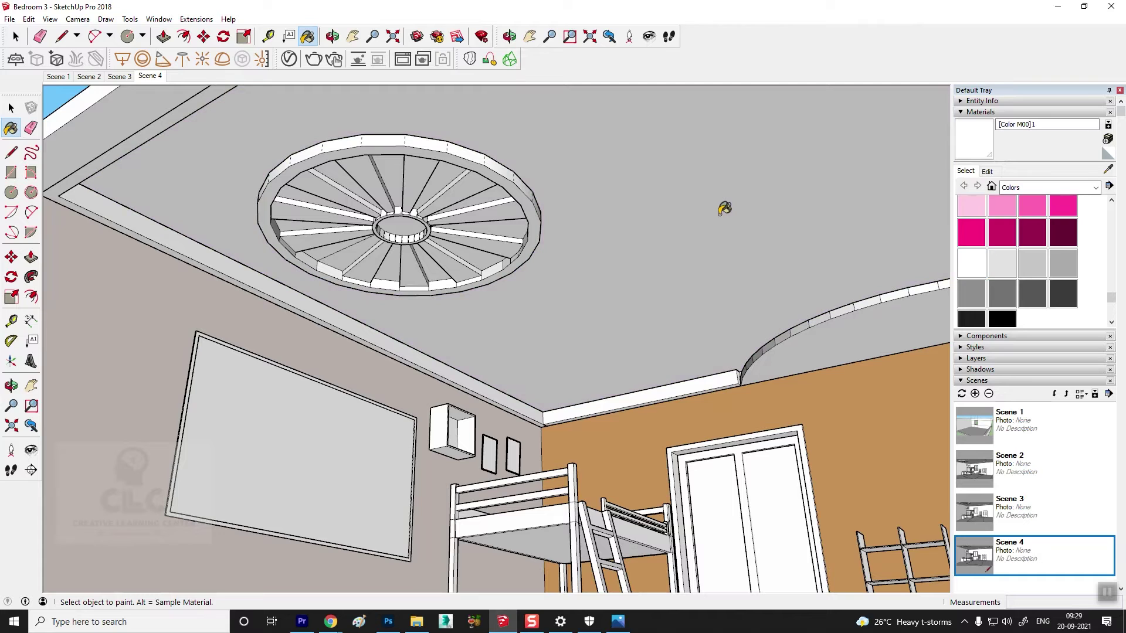
Test yellow Color D05 on the medallion and cornice, undo it, and orbit away
{"action": "left_click_drag", "start_coordinate": [1112, 302], "coordinate": [1118, 263]}
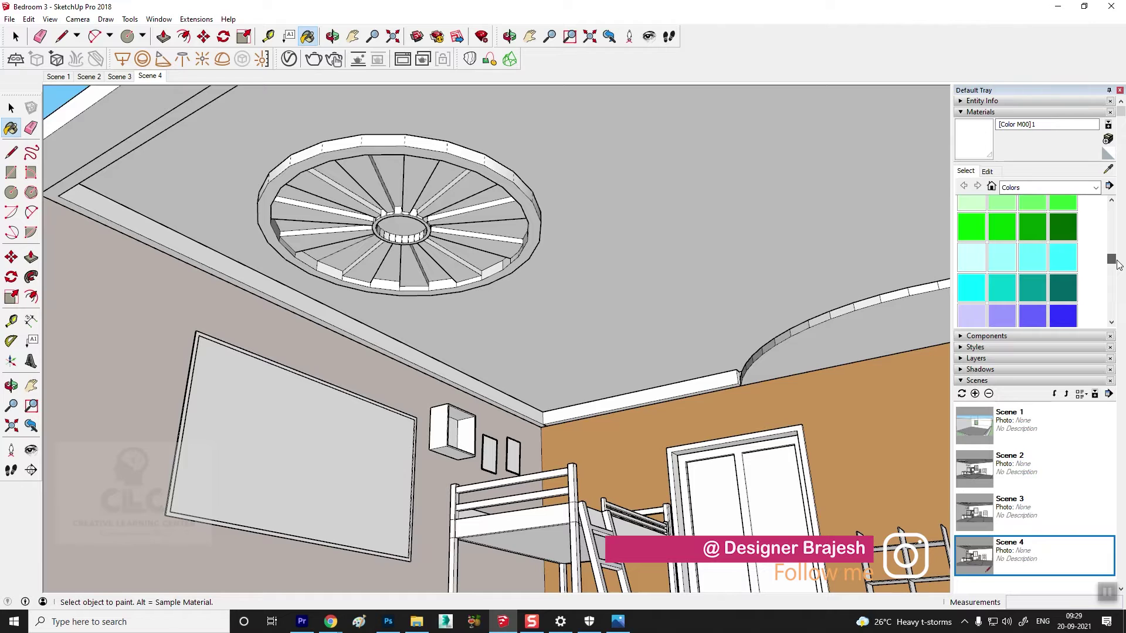
{"action": "left_click_drag", "start_coordinate": [1111, 260], "coordinate": [1112, 241]}
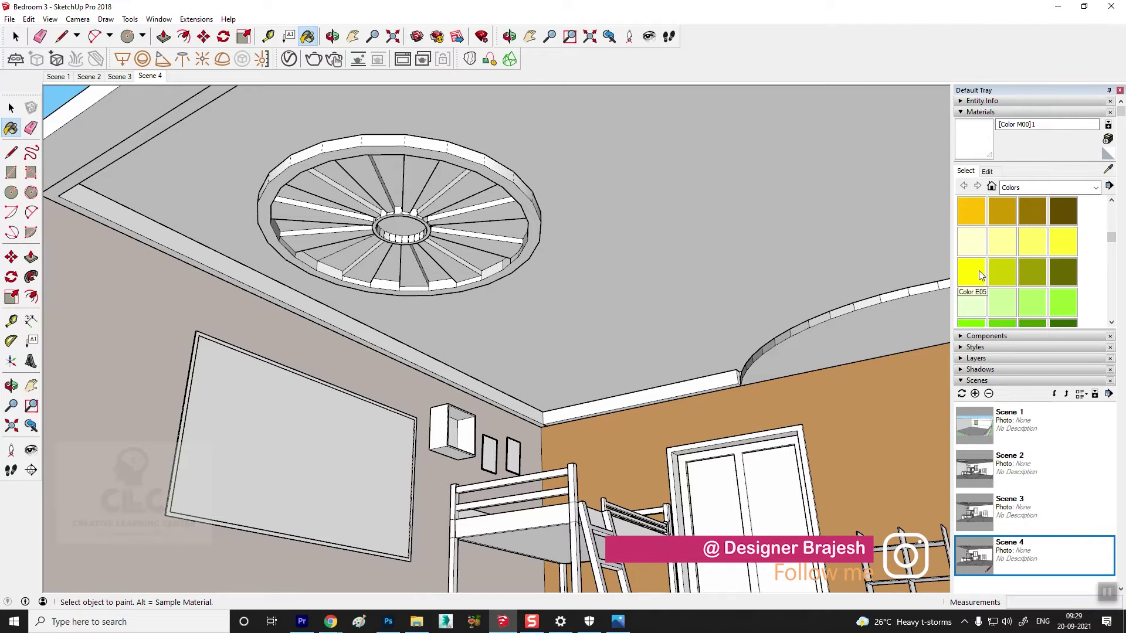
{"action": "left_click", "coordinate": [978, 212]}
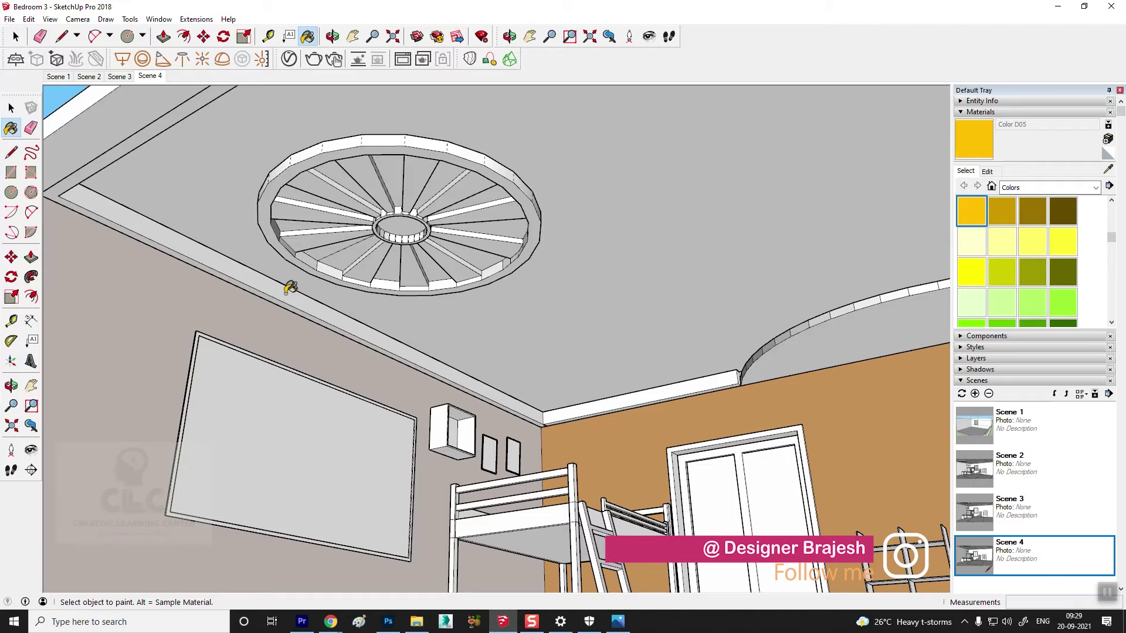
{"action": "left_click", "coordinate": [291, 289]}
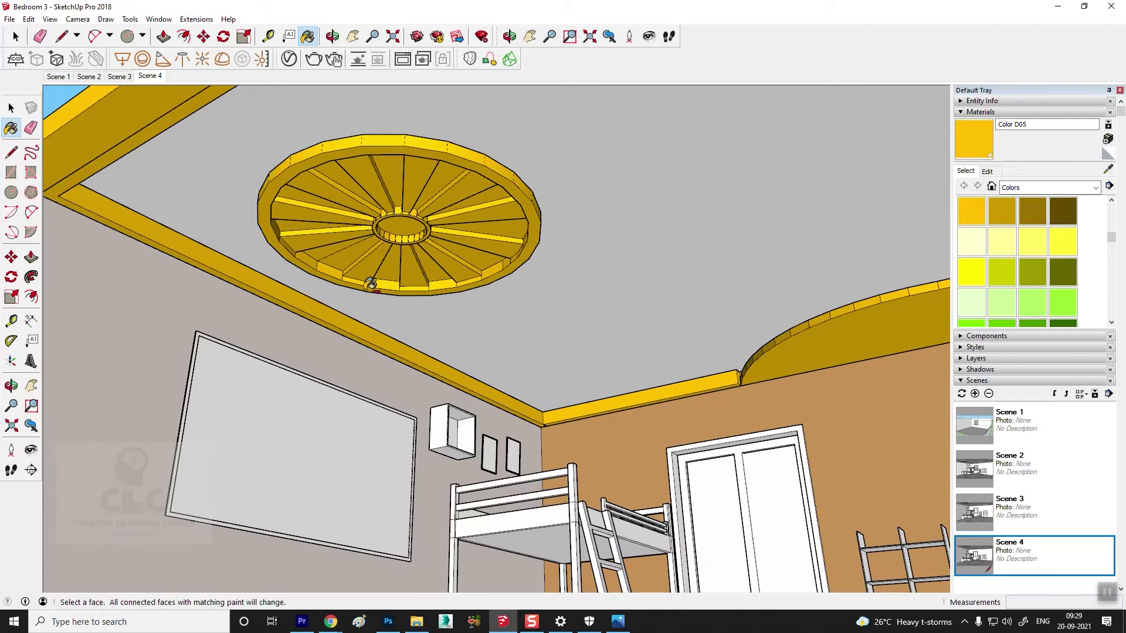
{"action": "key", "text": "ctrl+z"}
{"action": "mouse_move", "coordinate": [339, 302]}
{"action": "middle_mouse_down"}
{"action": "mouse_move", "coordinate": [437, 340]}
{"action": "mouse_move", "coordinate": [605, 225]}
{"action": "middle_mouse_up"}
{"action": "left_click", "coordinate": [437, 340], "text": "alt"}
{"action": "scroll", "coordinate": [436, 340], "scroll_direction": "down", "scroll_amount": 3}
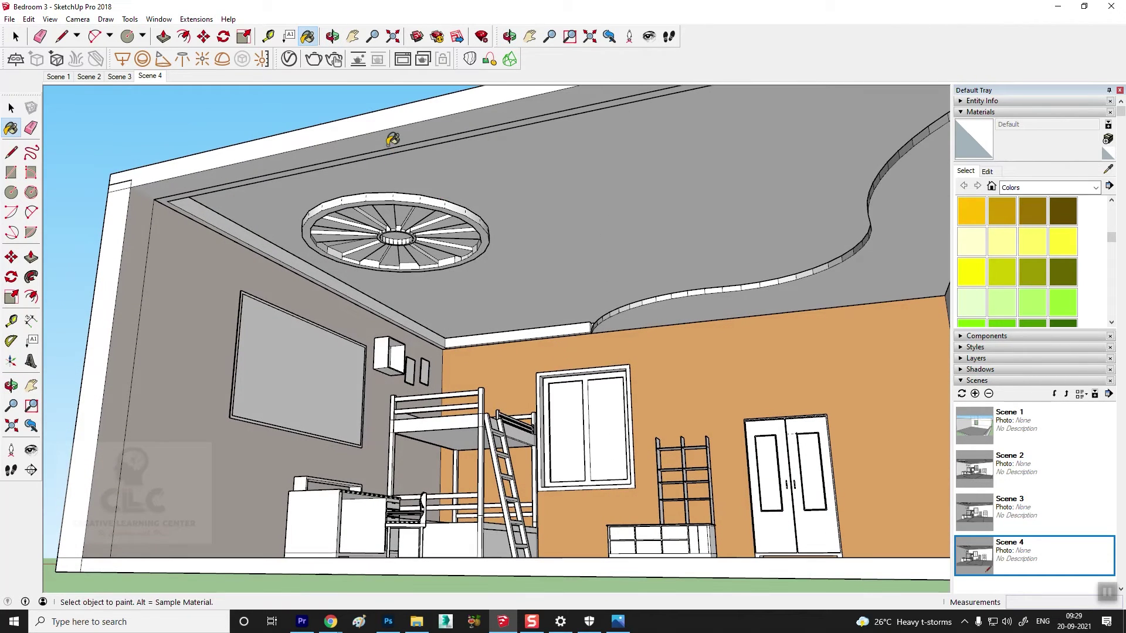
Paint the room's right side wall and its edge strip with red Color A05
{"action": "left_click", "coordinate": [11, 108]}
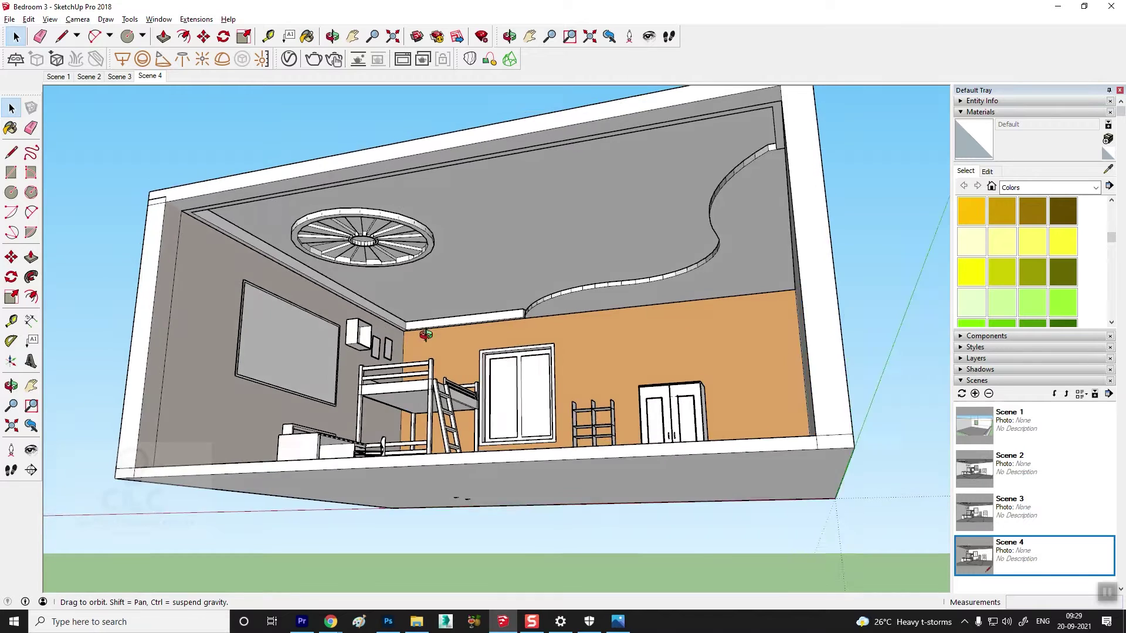
{"action": "mouse_move", "coordinate": [216, 220]}
{"action": "middle_mouse_down"}
{"action": "mouse_move", "coordinate": [733, 392]}
{"action": "mouse_move", "coordinate": [431, 389]}
{"action": "mouse_move", "coordinate": [496, 192]}
{"action": "middle_mouse_up"}
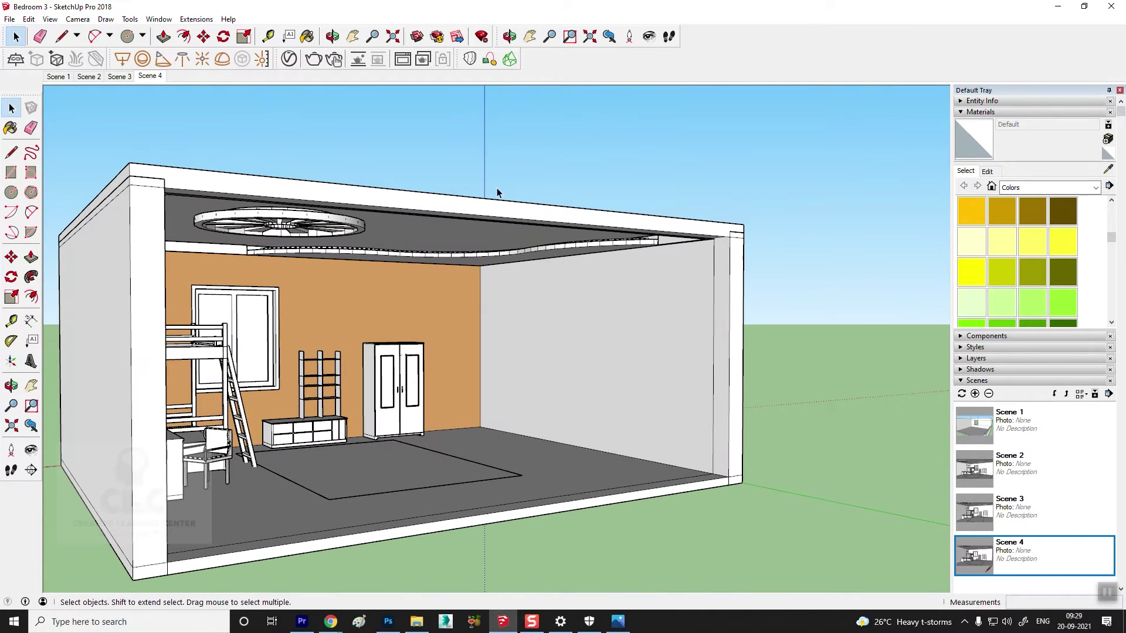
{"action": "scroll", "coordinate": [330, 238], "scroll_direction": "up", "scroll_amount": 2}
{"action": "mouse_move", "coordinate": [330, 238]}
{"action": "middle_mouse_down"}
{"action": "mouse_move", "coordinate": [381, 197]}
{"action": "mouse_move", "coordinate": [590, 304]}
{"action": "mouse_move", "coordinate": [640, 352]}
{"action": "middle_mouse_up"}
{"action": "scroll", "coordinate": [390, 188], "scroll_direction": "up", "scroll_amount": 2}
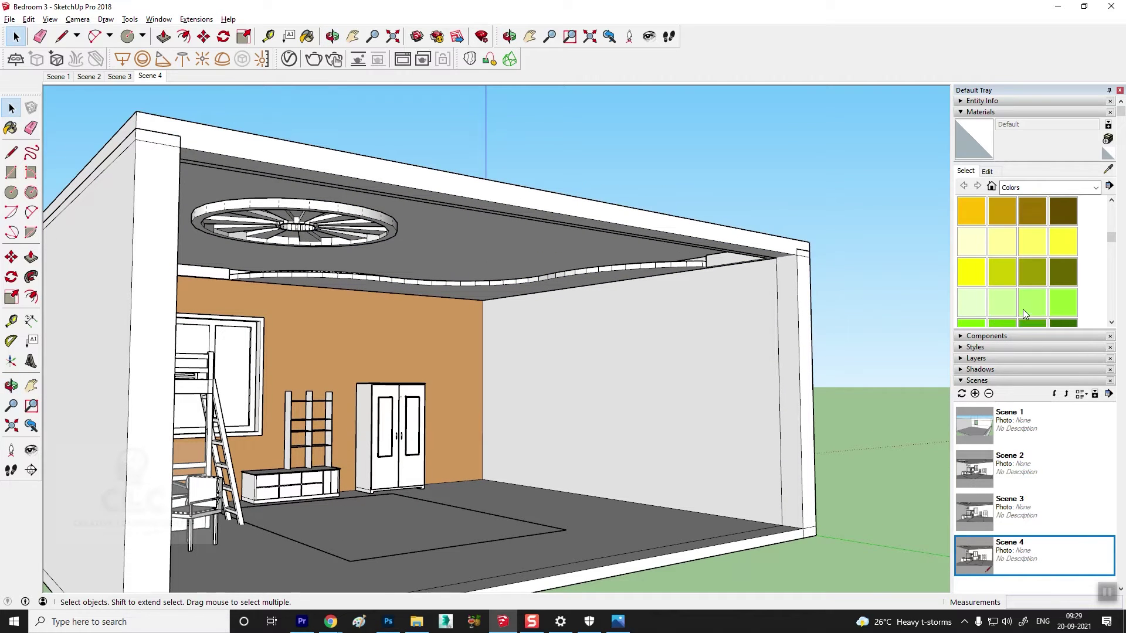
{"action": "scroll", "coordinate": [1032, 293], "scroll_direction": "up", "scroll_amount": 5}
{"action": "left_click", "coordinate": [969, 240]}
{"action": "left_click", "coordinate": [675, 361]}
{"action": "left_click", "coordinate": [797, 336]}
{"action": "mouse_move", "coordinate": [633, 421]}
{"action": "middle_mouse_down"}
{"action": "mouse_move", "coordinate": [547, 443]}
{"action": "mouse_move", "coordinate": [863, 422]}
{"action": "mouse_move", "coordinate": [645, 451]}
{"action": "mouse_move", "coordinate": [539, 409]}
{"action": "mouse_move", "coordinate": [570, 414]}
{"action": "middle_mouse_up"}
{"action": "scroll", "coordinate": [638, 458], "scroll_direction": "up", "scroll_amount": 3}
{"action": "scroll", "coordinate": [638, 457], "scroll_direction": "up", "scroll_amount": 2}
Open the V-Ray Asset Editor and move its window aside to show the material list
{"action": "left_click", "coordinate": [566, 416], "text": "ctrl"}
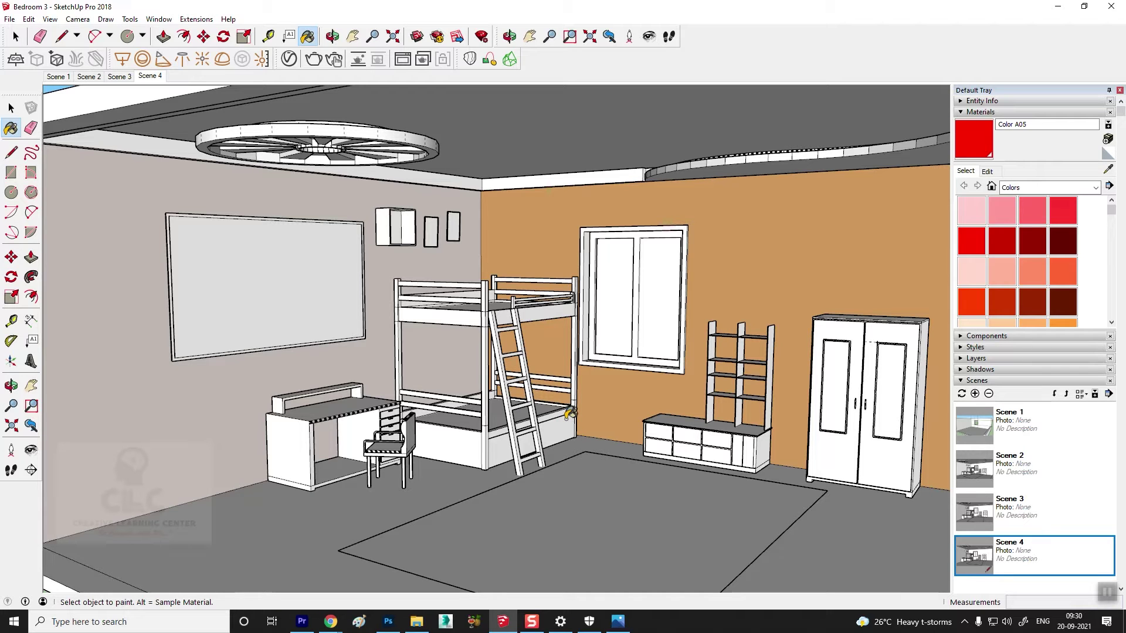
{"action": "left_click", "coordinate": [965, 173]}
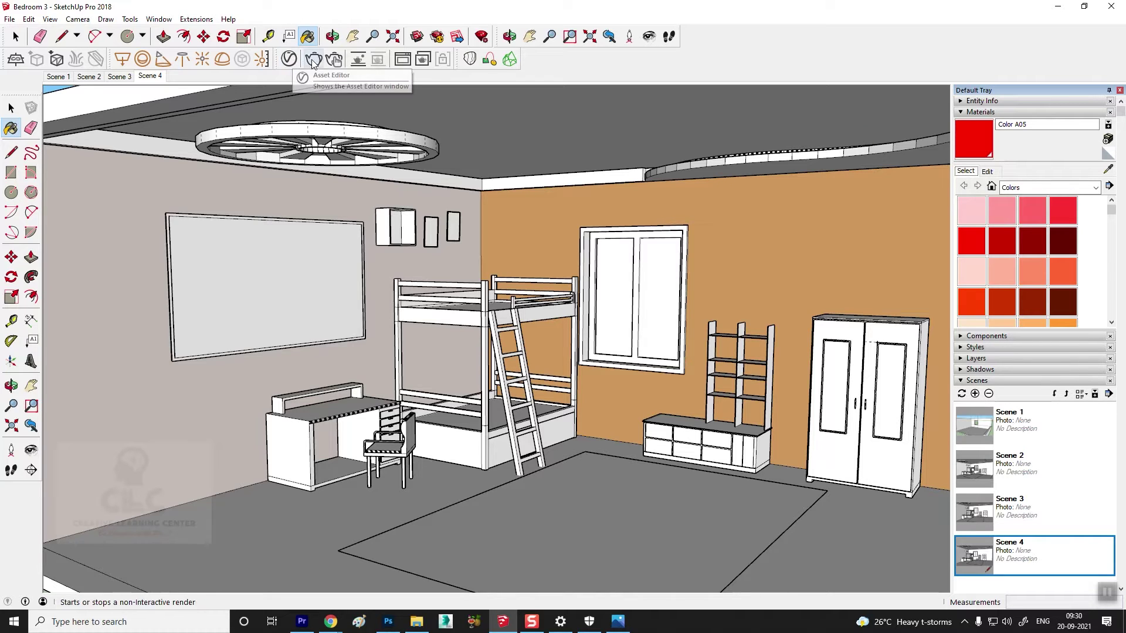
{"action": "left_click", "coordinate": [289, 59]}
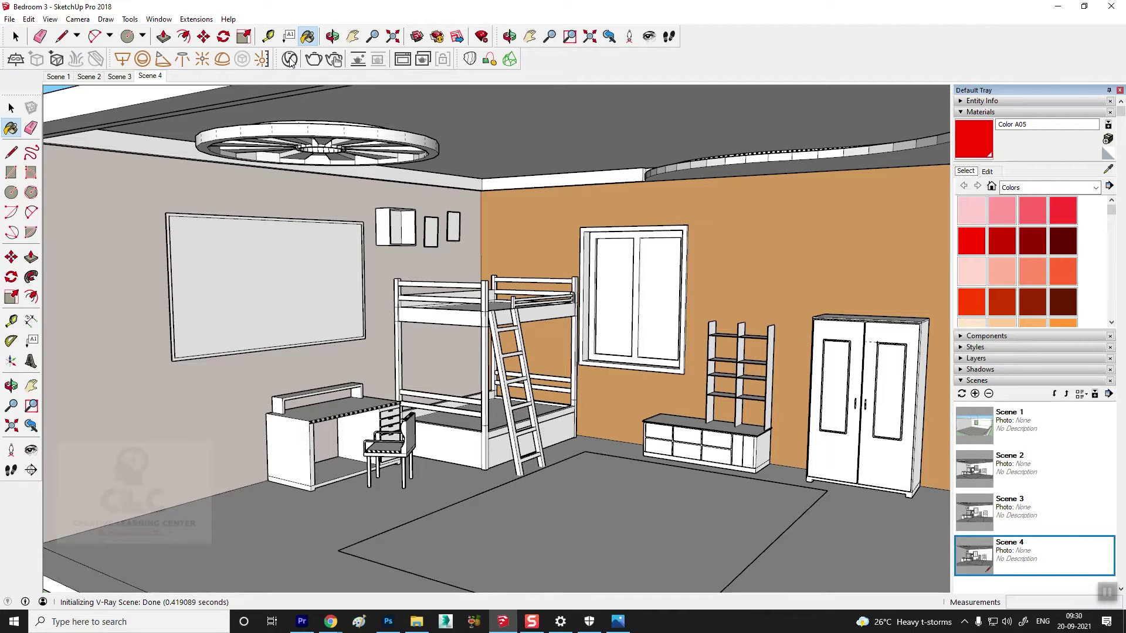
{"action": "left_click_drag", "start_coordinate": [544, 117], "coordinate": [681, 94]}
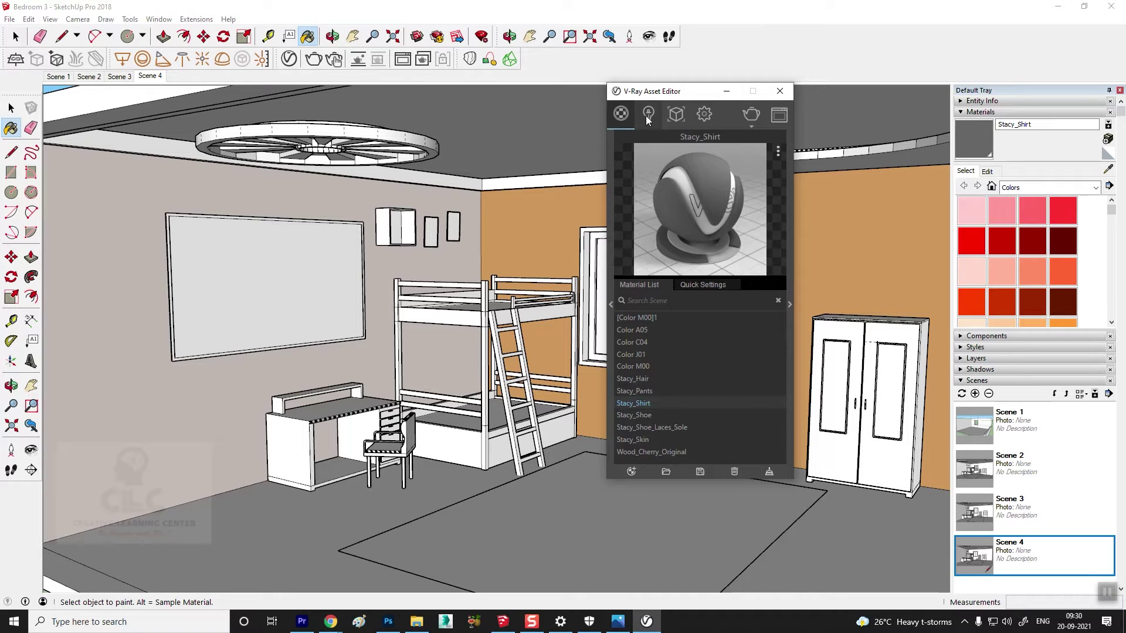
Preview the Wood_Cherry_Original, [Color M00]1, Color C04 and Stacy_Pants materials
{"action": "left_click_drag", "start_coordinate": [750, 77], "coordinate": [657, 83]}
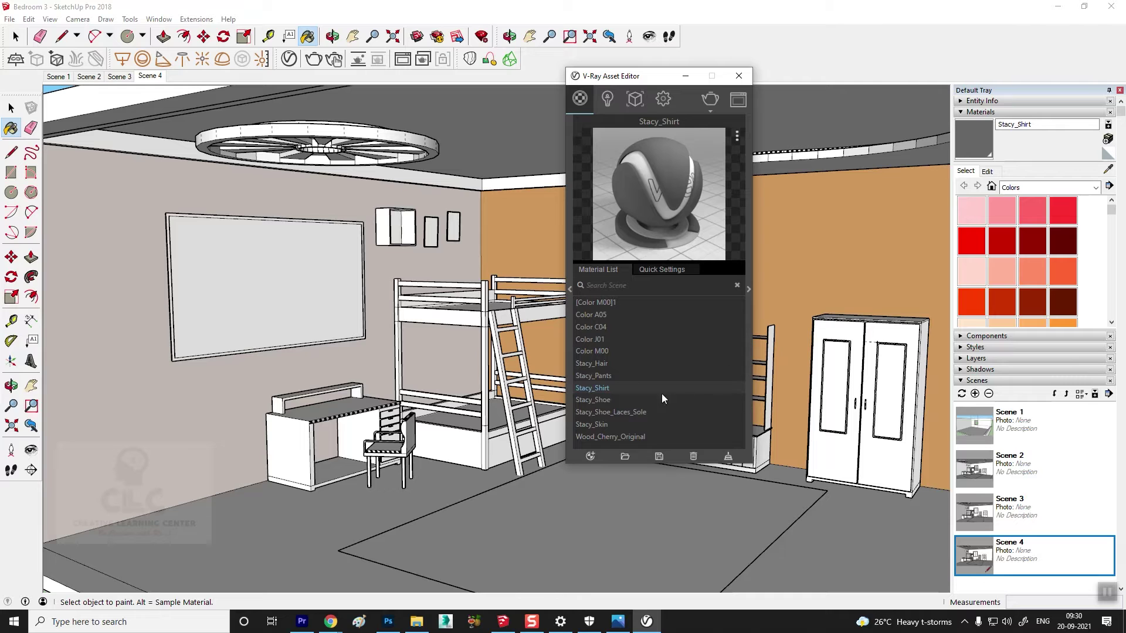
{"action": "left_click", "coordinate": [615, 437]}
{"action": "left_click", "coordinate": [601, 301]}
{"action": "left_click", "coordinate": [592, 326]}
{"action": "left_click", "coordinate": [592, 375]}
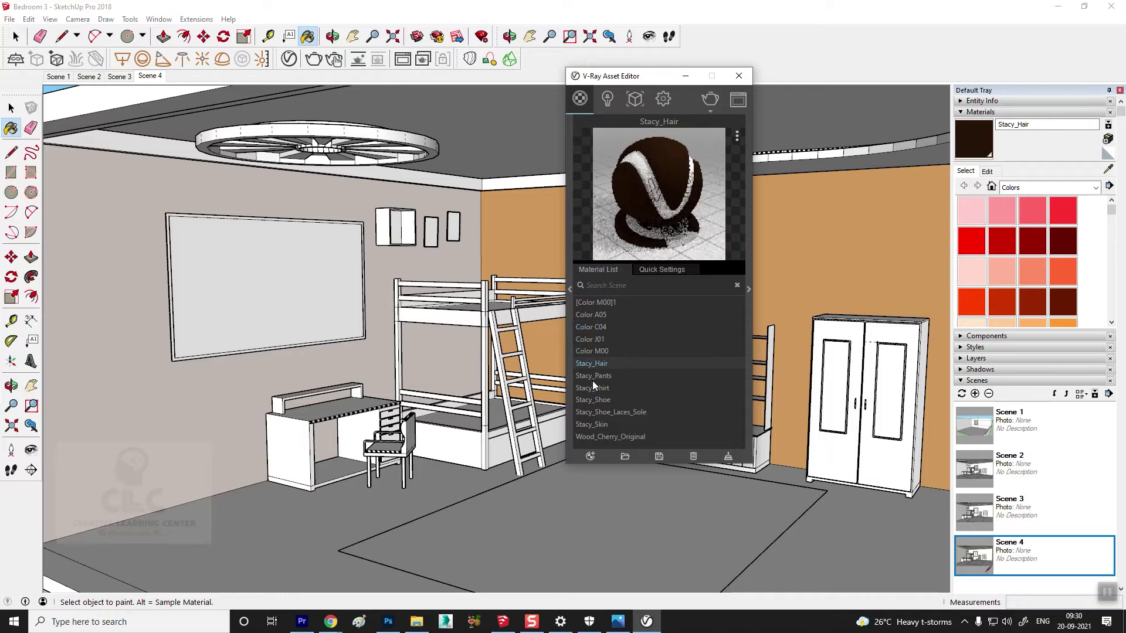
{"action": "left_click", "coordinate": [593, 411]}
{"action": "left_click", "coordinate": [610, 436]}
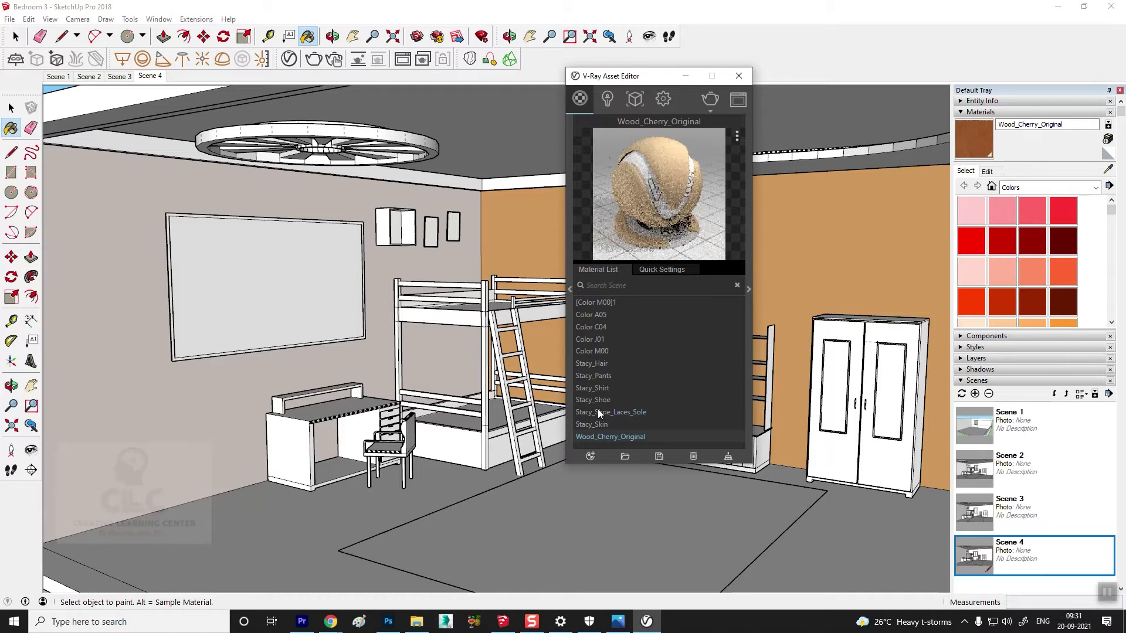
Select Stacy_Pants, expand and collapse its settings, then open the material library
{"action": "left_click", "coordinate": [595, 316]}
{"action": "left_click", "coordinate": [592, 338]}
{"action": "left_click", "coordinate": [592, 376]}
{"action": "left_click", "coordinate": [749, 288]}
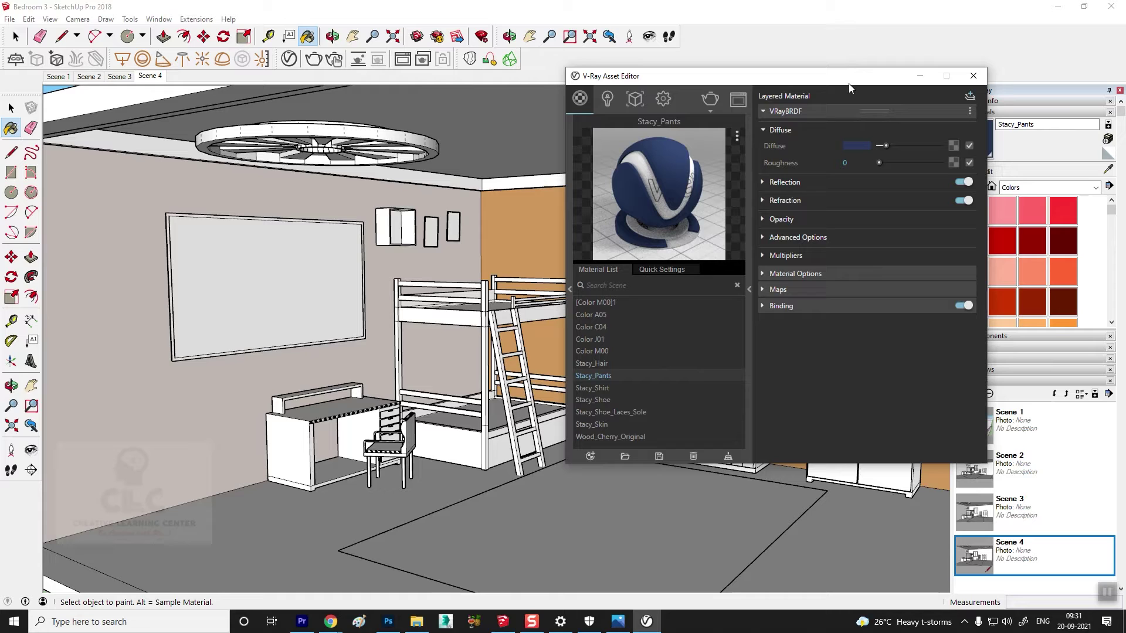
{"action": "left_click", "coordinate": [749, 290]}
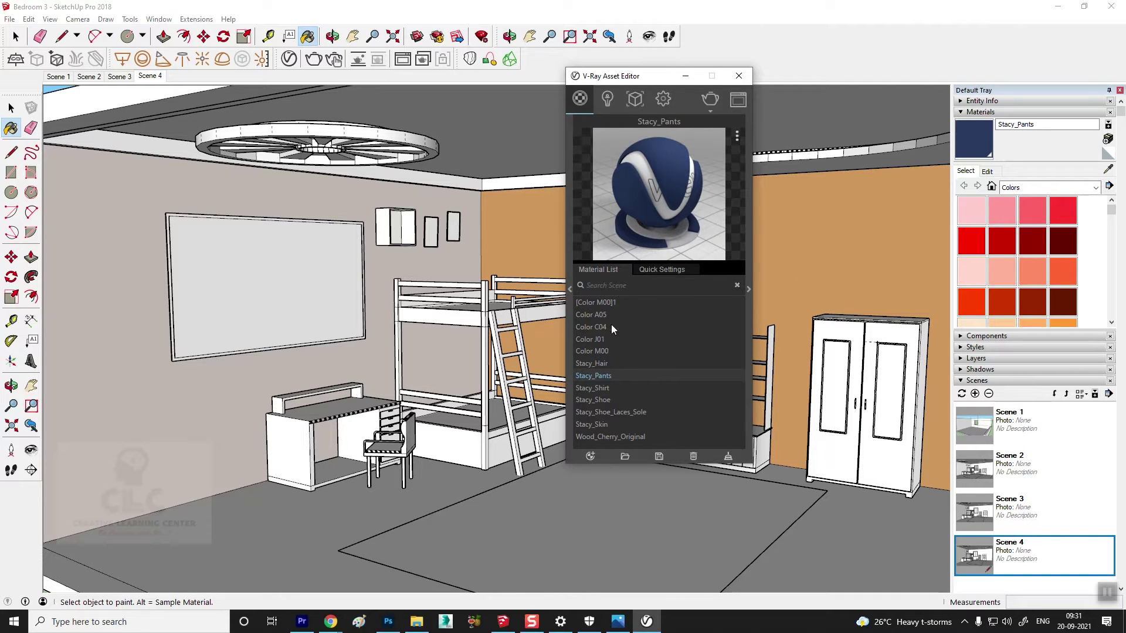
{"action": "left_click", "coordinate": [569, 288]}
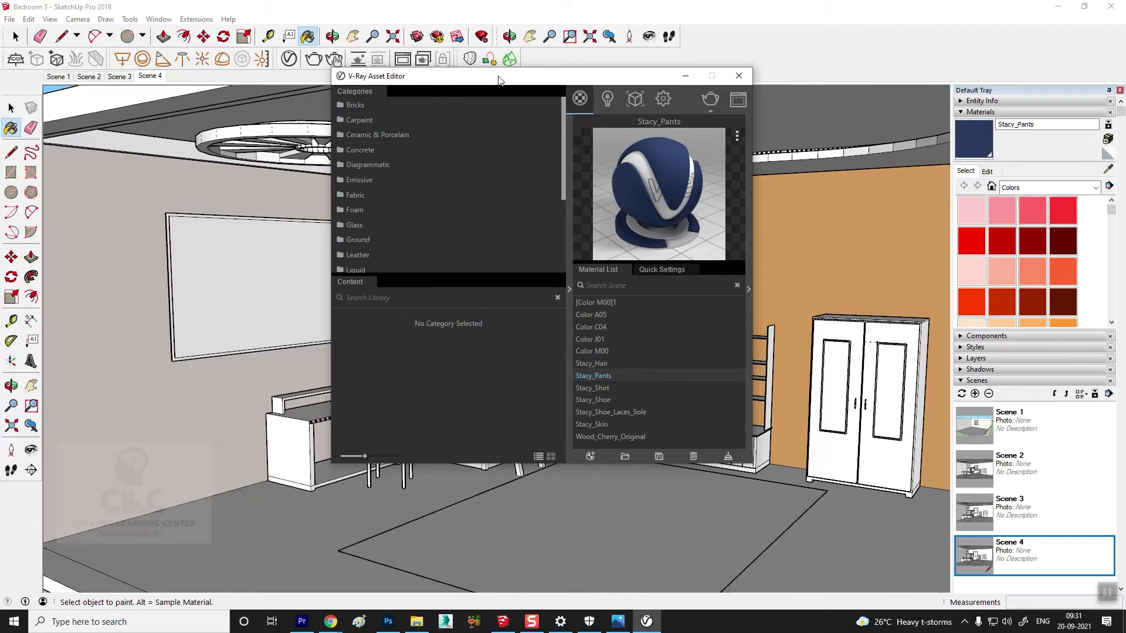
Browse the Carpaint, Diagrammatic, Concrete, Emissive and Fabric library categories
{"action": "left_click_drag", "start_coordinate": [499, 79], "coordinate": [599, 81]}
{"action": "mouse_move", "coordinate": [649, 158]}
{"action": "left_mouse_down"}
{"action": "mouse_move", "coordinate": [649, 265]}
{"action": "mouse_move", "coordinate": [656, 154]}
{"action": "left_mouse_up"}
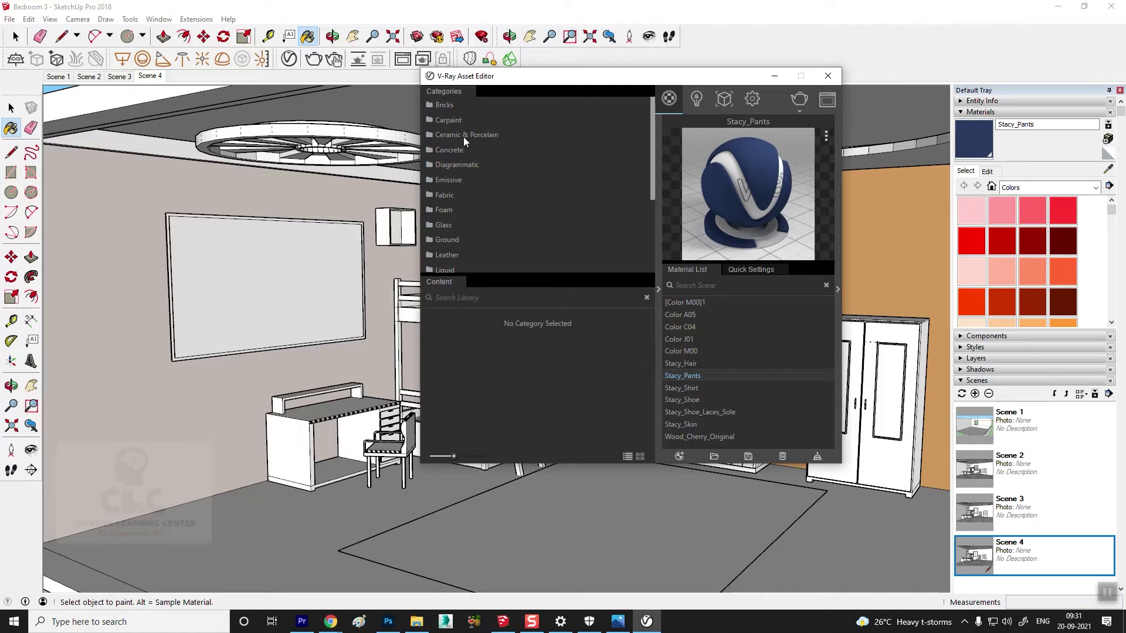
{"action": "left_click", "coordinate": [447, 122]}
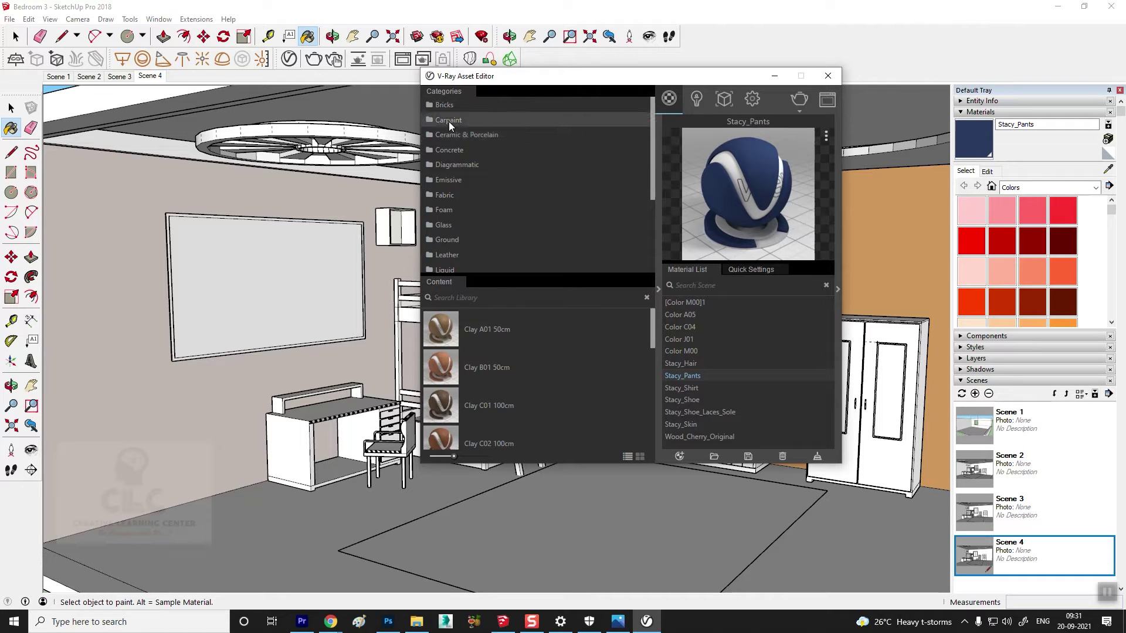
{"action": "left_click", "coordinate": [459, 167]}
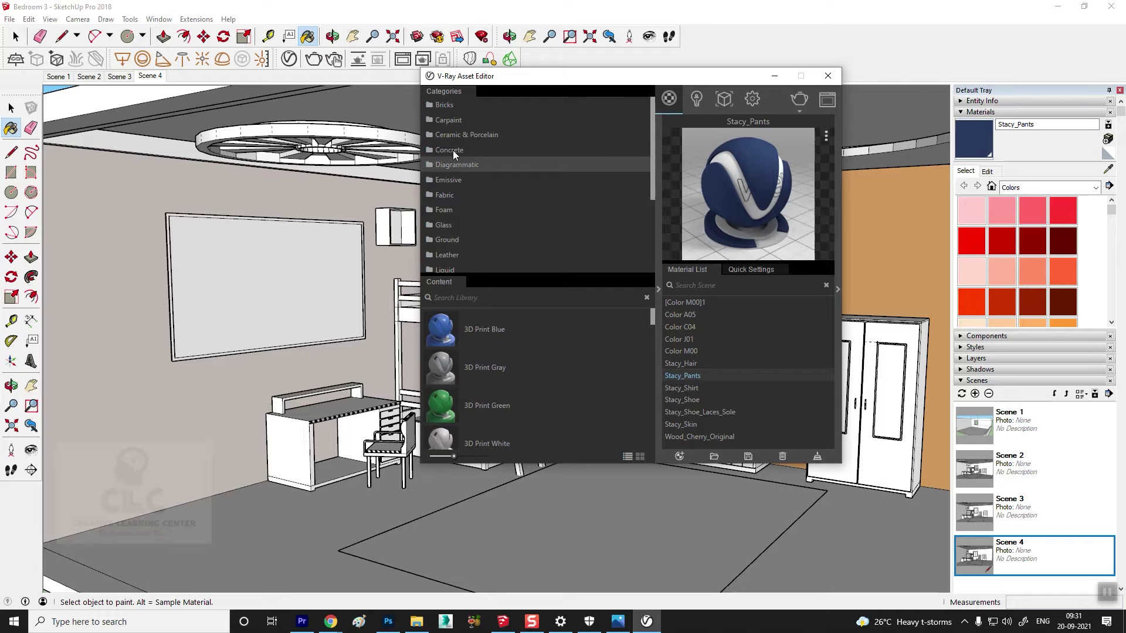
{"action": "left_click", "coordinate": [453, 150]}
{"action": "left_click", "coordinate": [444, 183]}
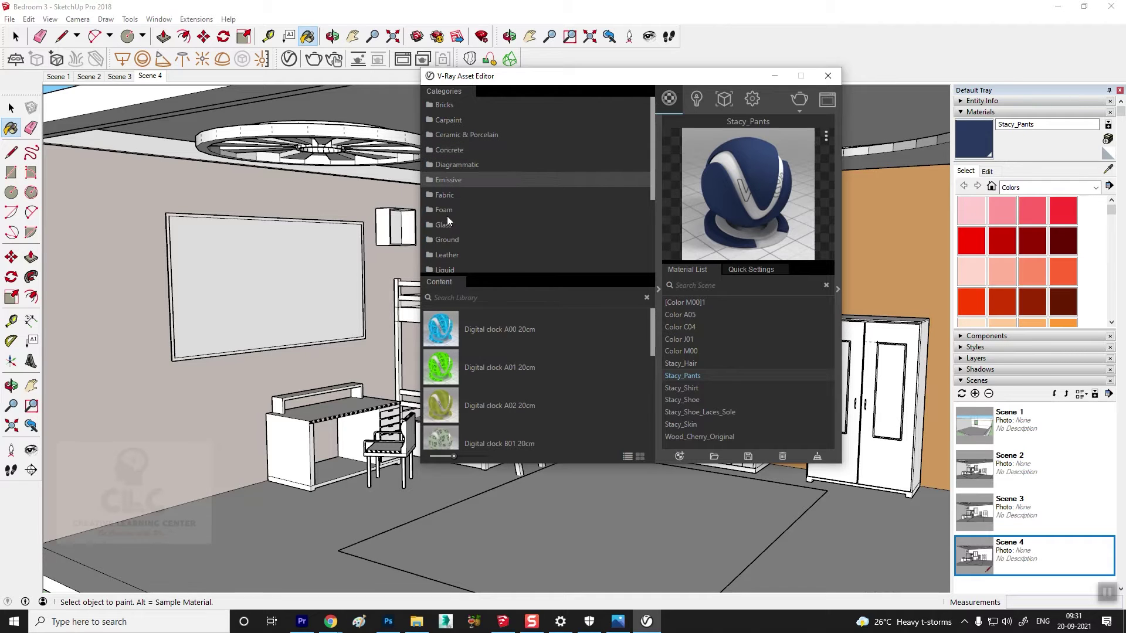
{"action": "left_click", "coordinate": [446, 196]}
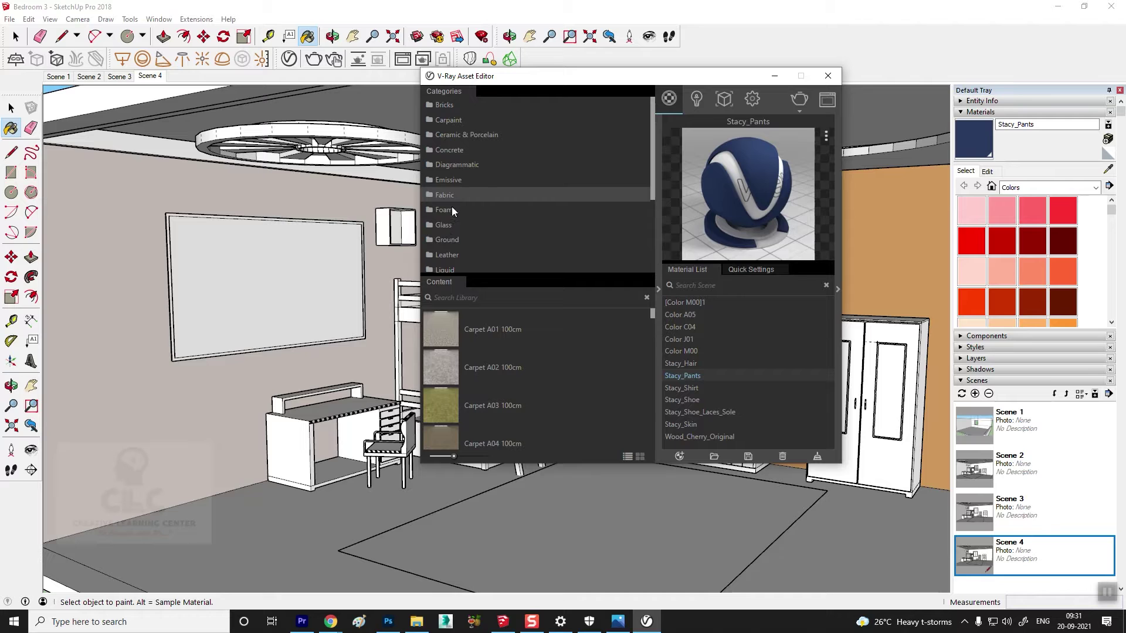
Add Stucco I01 Color 50cm from WallPaint & Wallpaper to the scene
{"action": "scroll", "coordinate": [515, 187], "scroll_direction": "down", "scroll_amount": 3}
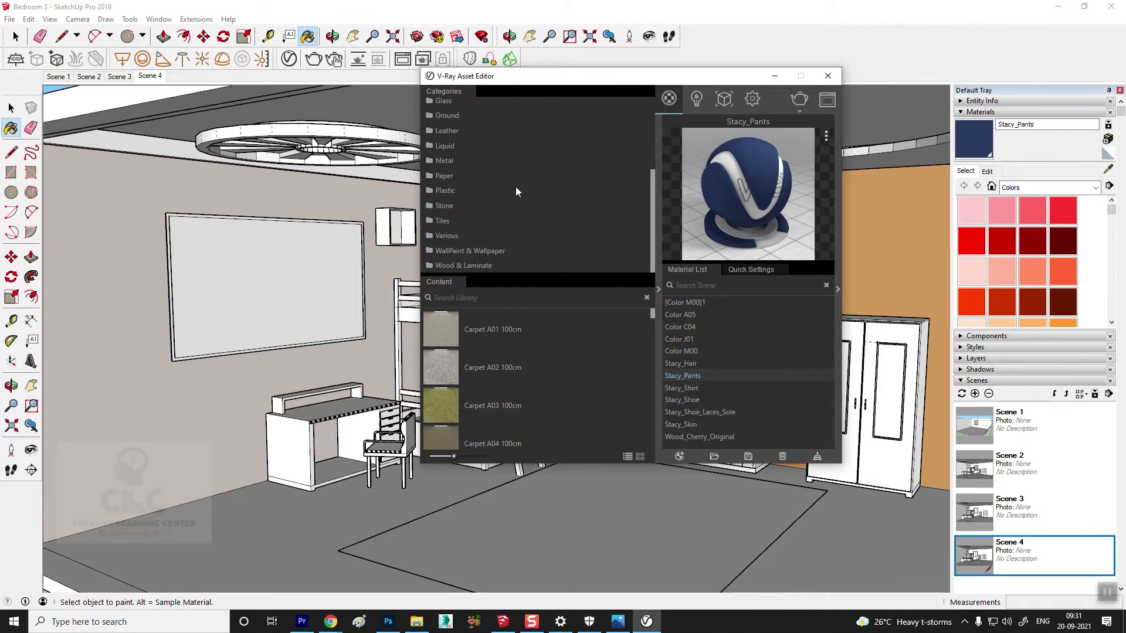
{"action": "left_click", "coordinate": [467, 251]}
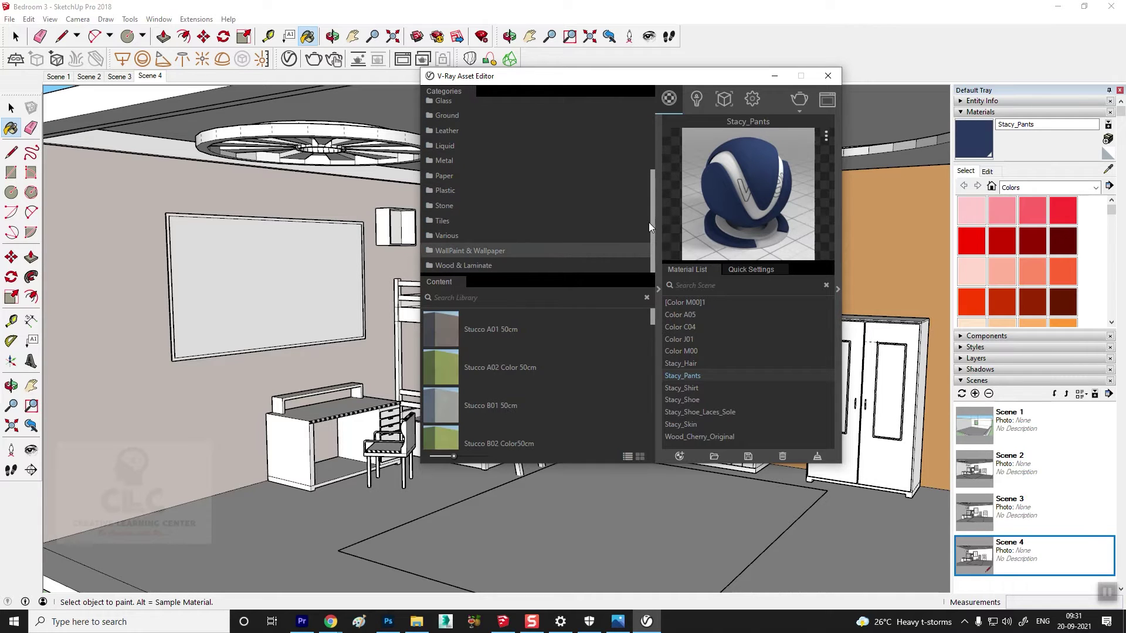
{"action": "scroll", "coordinate": [557, 374], "scroll_direction": "down", "scroll_amount": 2}
{"action": "scroll", "coordinate": [557, 374], "scroll_direction": "down", "scroll_amount": 3}
{"action": "scroll", "coordinate": [483, 370], "scroll_direction": "down", "scroll_amount": 3}
{"action": "scroll", "coordinate": [483, 370], "scroll_direction": "down", "scroll_amount": 3}
{"action": "scroll", "coordinate": [483, 371], "scroll_direction": "up", "scroll_amount": 3}
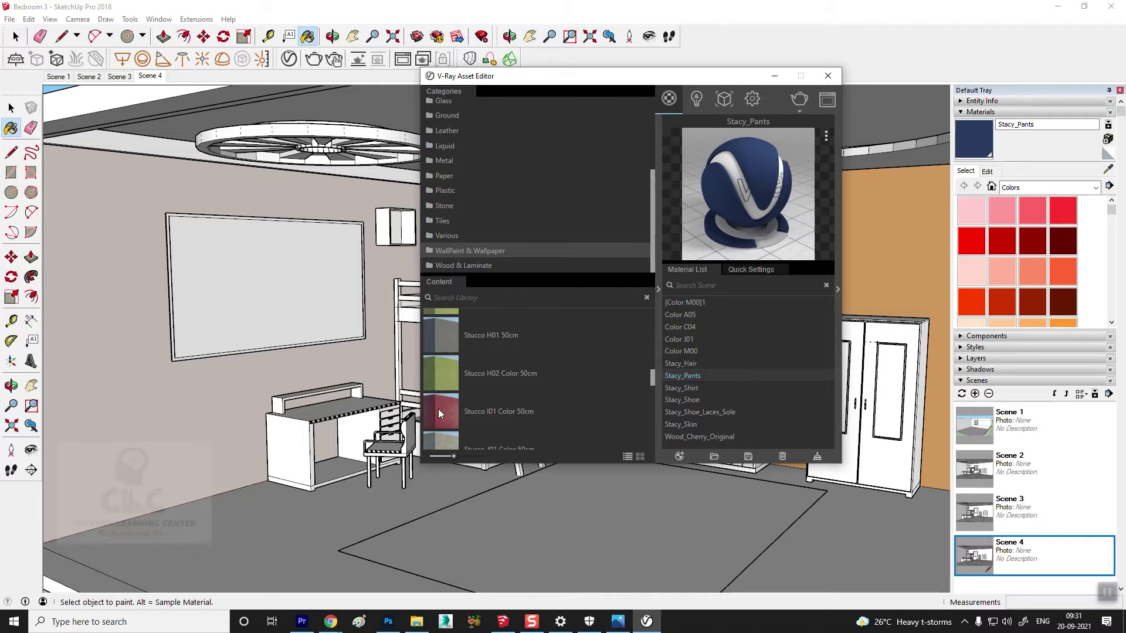
{"action": "right_click", "coordinate": [499, 410]}
{"action": "left_click", "coordinate": [522, 423]}
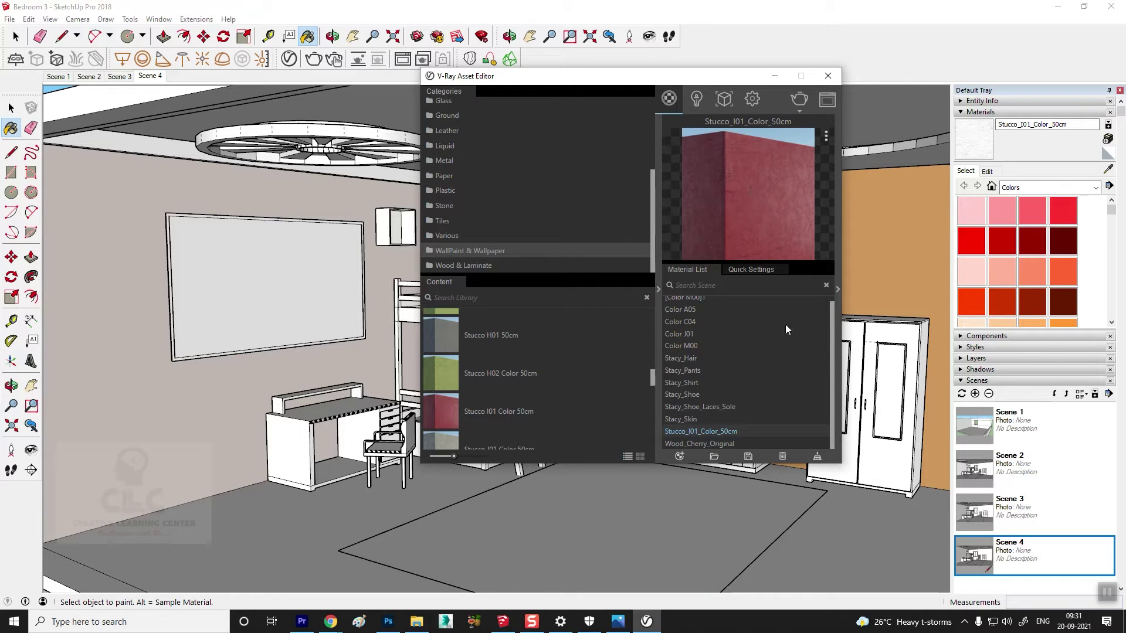
Apply Stucco I01 Color 50cm to the pink left wall and zoom in on it
{"action": "left_click_drag", "start_coordinate": [691, 83], "coordinate": [675, 66]}
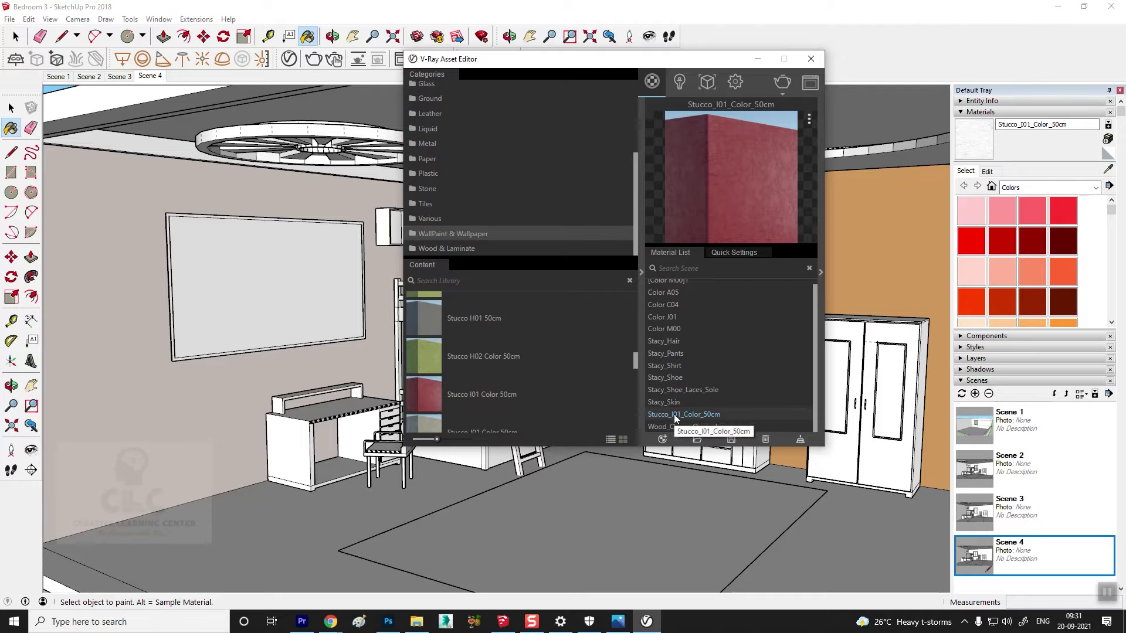
{"action": "left_click", "coordinate": [122, 372]}
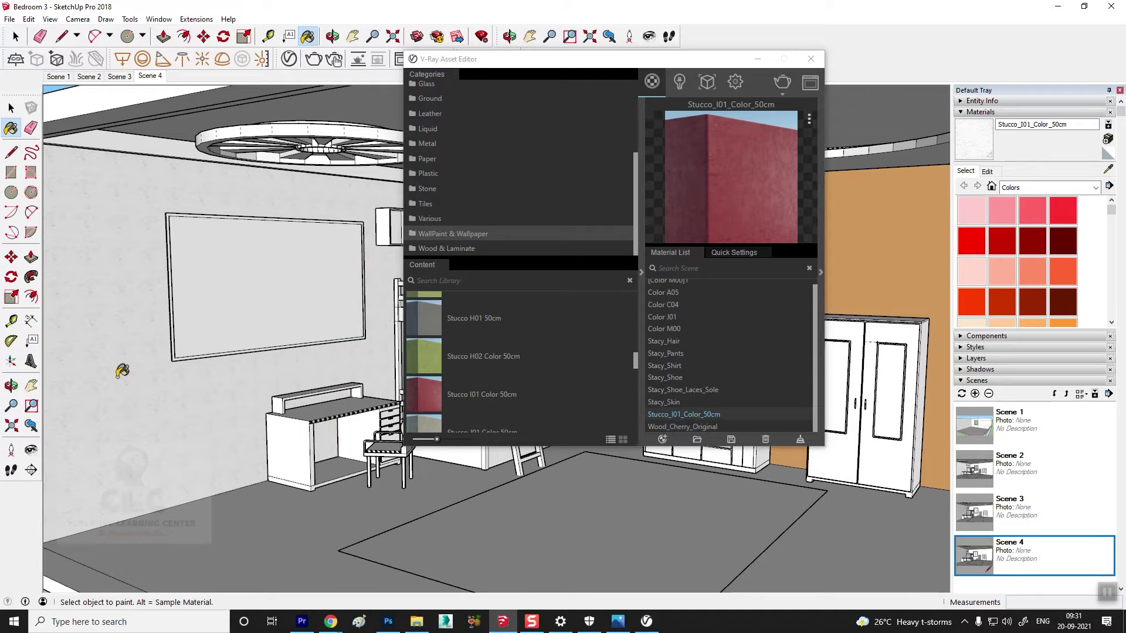
{"action": "scroll", "coordinate": [119, 223], "scroll_direction": "up", "scroll_amount": 2}
{"action": "scroll", "coordinate": [120, 212], "scroll_direction": "up", "scroll_amount": 2}
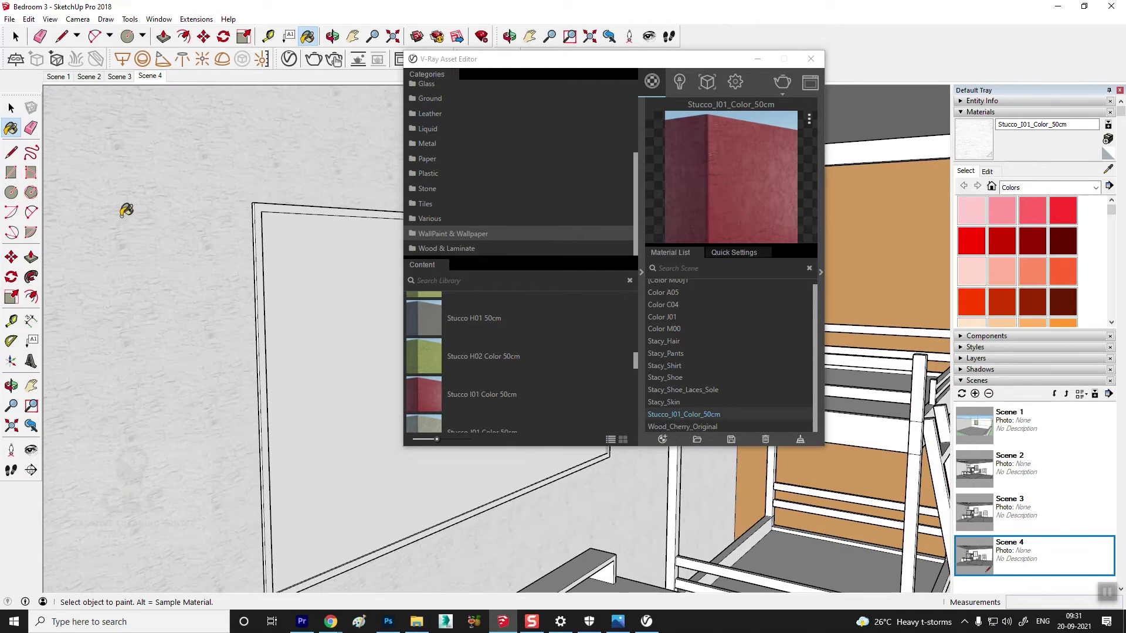
{"action": "scroll", "coordinate": [130, 208], "scroll_direction": "up", "scroll_amount": 2}
{"action": "scroll", "coordinate": [153, 211], "scroll_direction": "up", "scroll_amount": 2}
{"action": "scroll", "coordinate": [199, 223], "scroll_direction": "up", "scroll_amount": 1}
{"action": "scroll", "coordinate": [219, 231], "scroll_direction": "up", "scroll_amount": 2}
{"action": "scroll", "coordinate": [232, 246], "scroll_direction": "up", "scroll_amount": 2}
Zoom back out and launch a V-Ray render of the bedroom
{"action": "scroll", "coordinate": [237, 254], "scroll_direction": "down", "scroll_amount": 2}
{"action": "scroll", "coordinate": [237, 252], "scroll_direction": "down", "scroll_amount": 2}
{"action": "scroll", "coordinate": [237, 252], "scroll_direction": "down", "scroll_amount": 2}
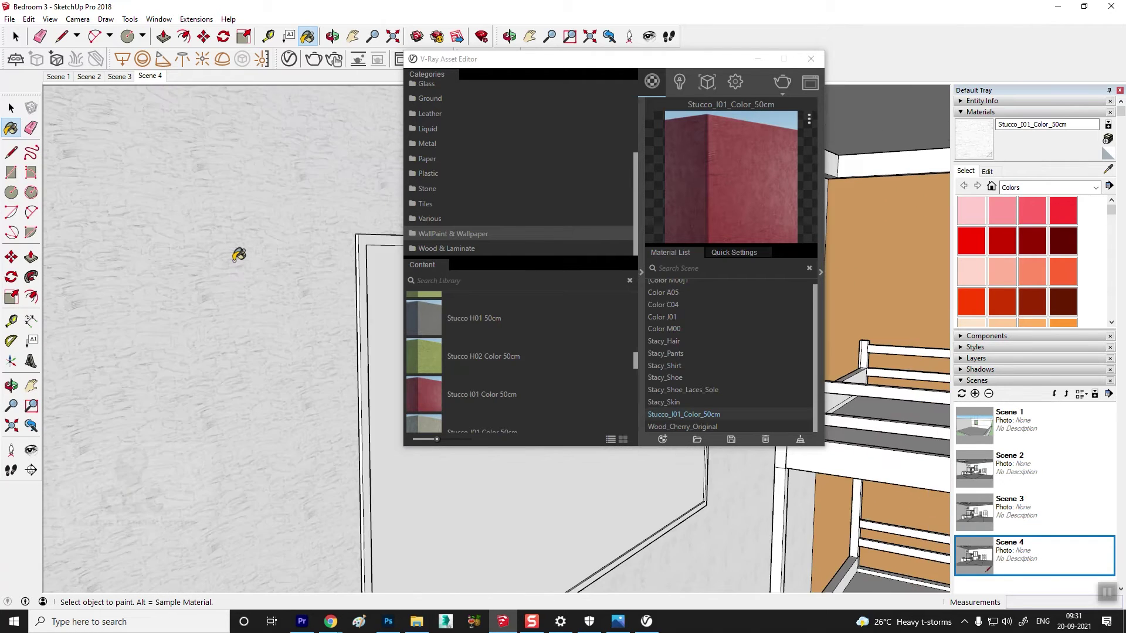
{"action": "scroll", "coordinate": [240, 256], "scroll_direction": "down", "scroll_amount": 1}
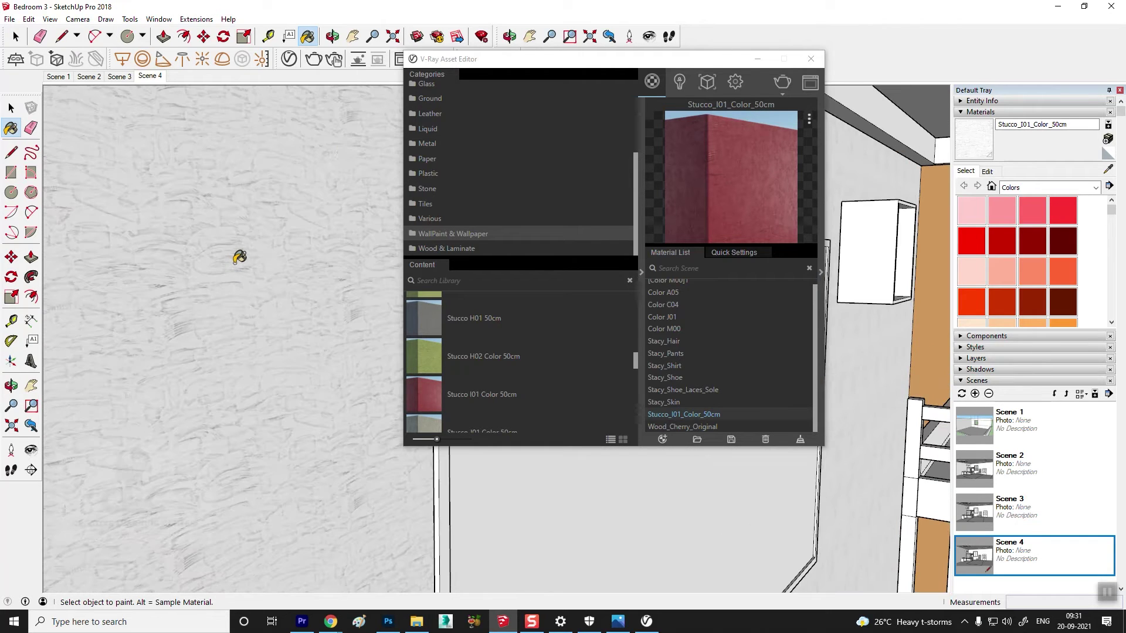
{"action": "left_click", "coordinate": [315, 61]}
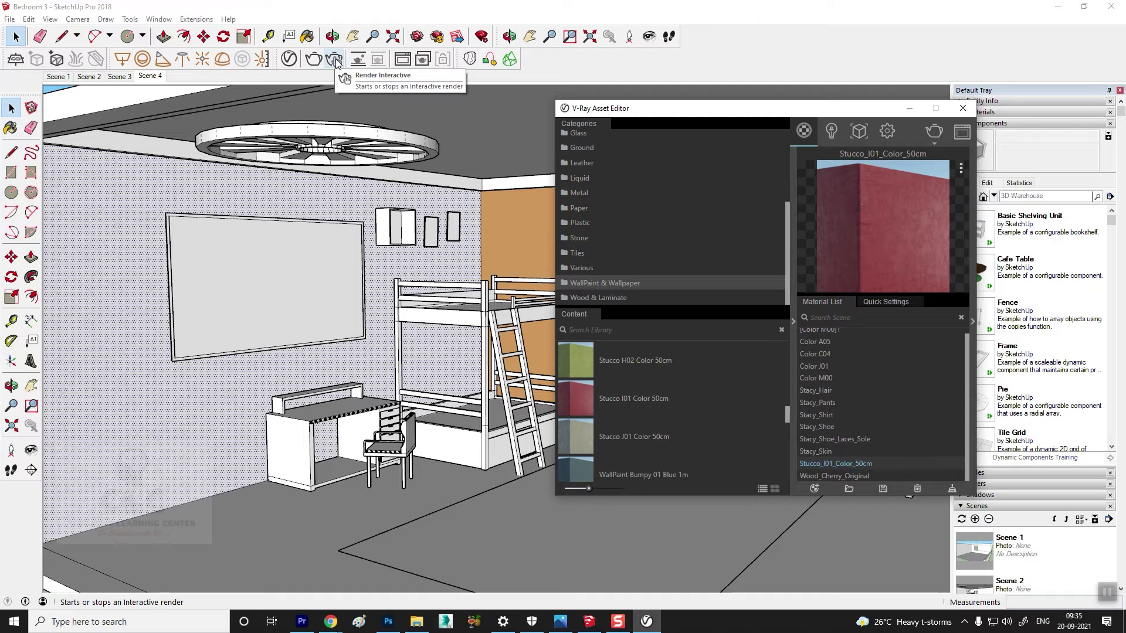
Run an interactive V-Ray render limited to the whiteboard region, then close the frame buffer
{"action": "left_click", "coordinate": [335, 60]}
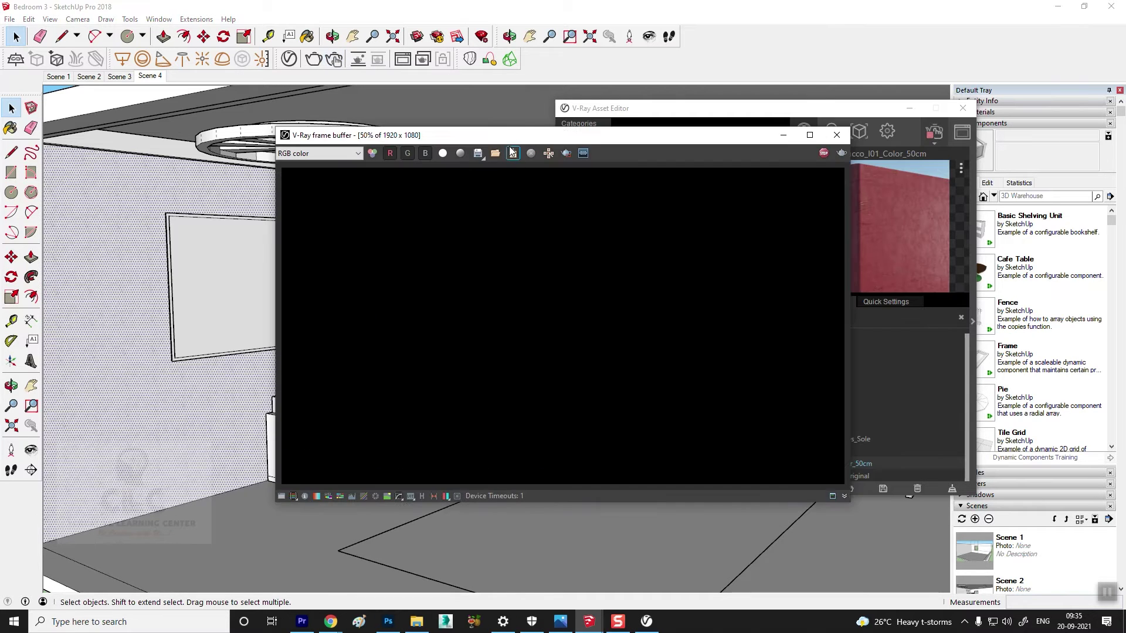
{"action": "left_click_drag", "start_coordinate": [508, 141], "coordinate": [411, 106]}
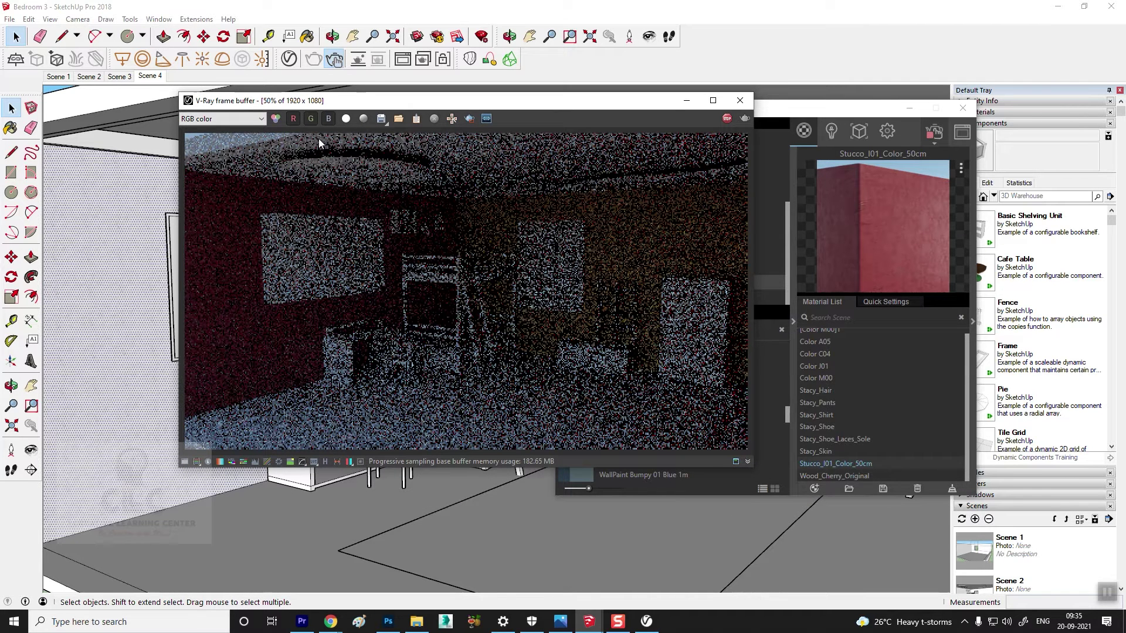
{"action": "left_click", "coordinate": [469, 119]}
{"action": "mouse_move", "coordinate": [223, 191]}
{"action": "left_mouse_down"}
{"action": "mouse_move", "coordinate": [368, 315]}
{"action": "mouse_move", "coordinate": [428, 348]}
{"action": "left_mouse_up"}
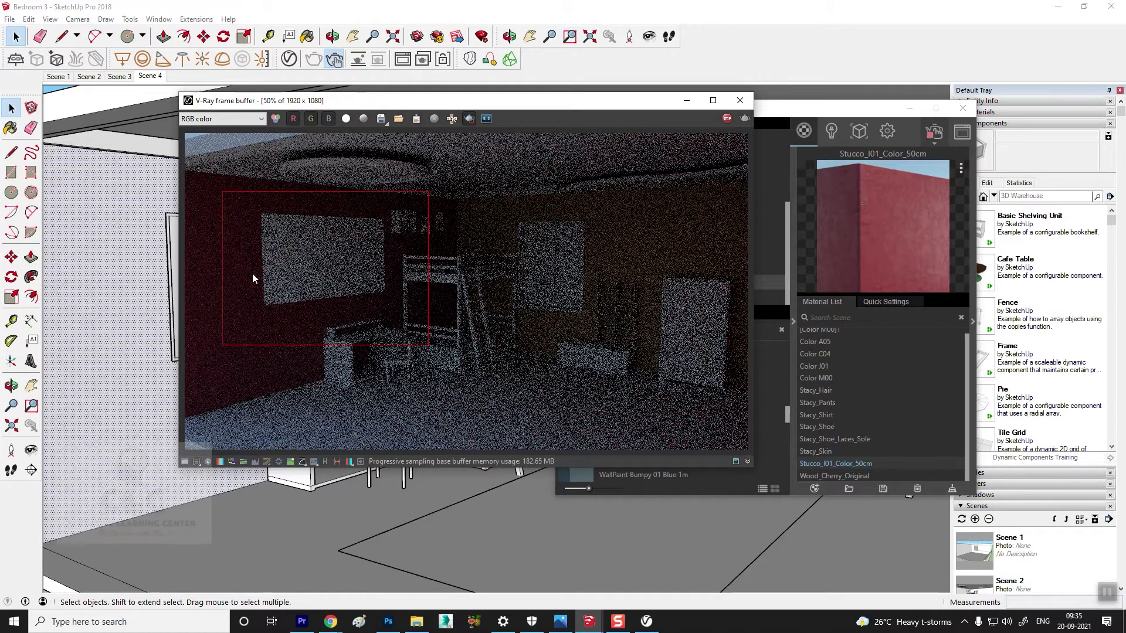
{"action": "scroll", "coordinate": [248, 278], "scroll_direction": "up", "scroll_amount": 1}
{"action": "scroll", "coordinate": [277, 245], "scroll_direction": "down", "scroll_amount": 1}
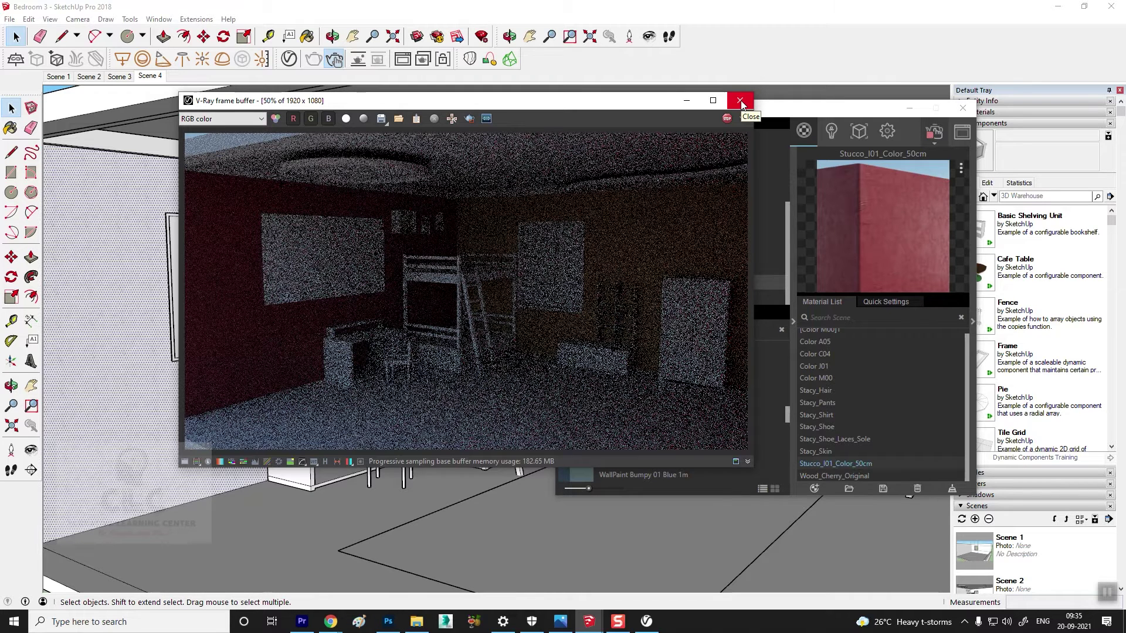
{"action": "left_click", "coordinate": [742, 105]}
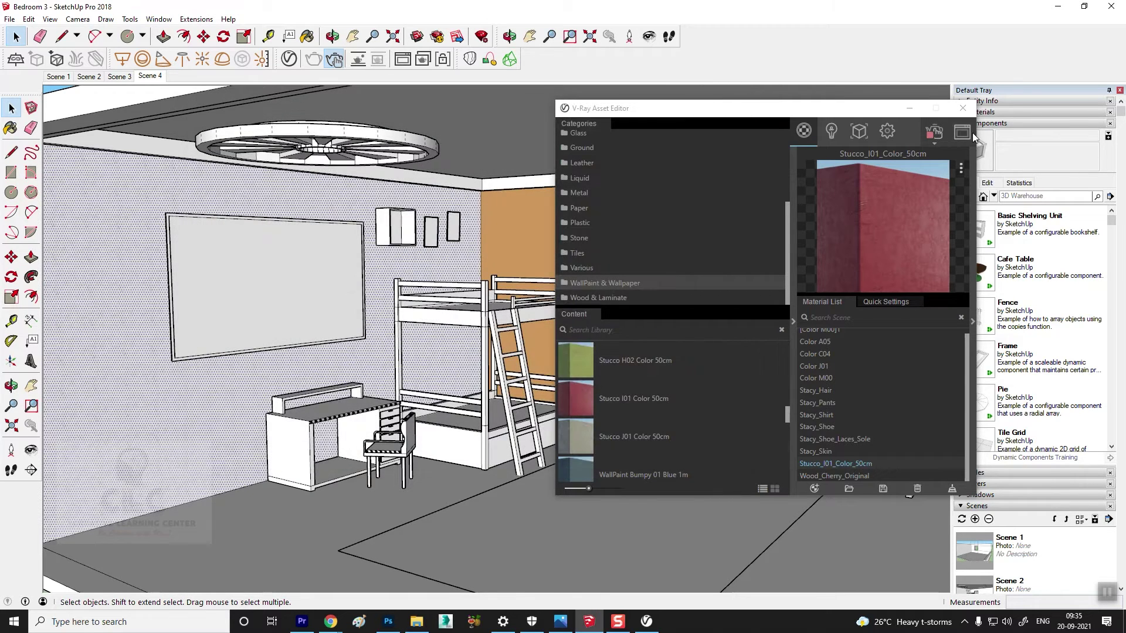
Rearrange the V-Ray Asset Editor and check its Lights list, which holds only SunLight
{"action": "left_click_drag", "start_coordinate": [830, 111], "coordinate": [918, 97]}
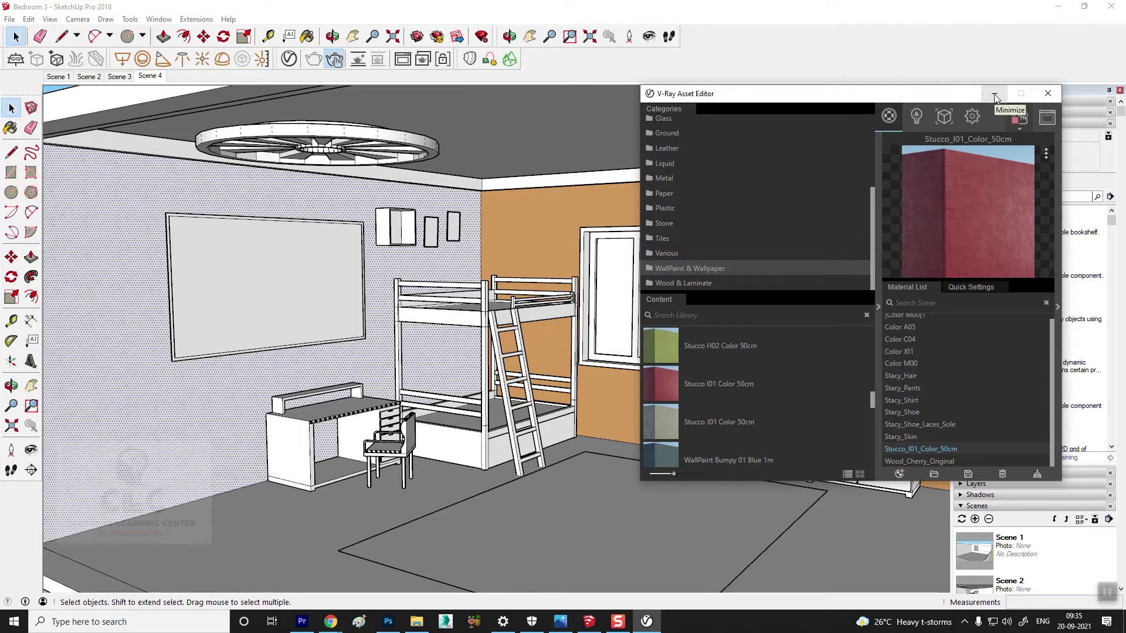
{"action": "left_click_drag", "start_coordinate": [853, 101], "coordinate": [764, 101]}
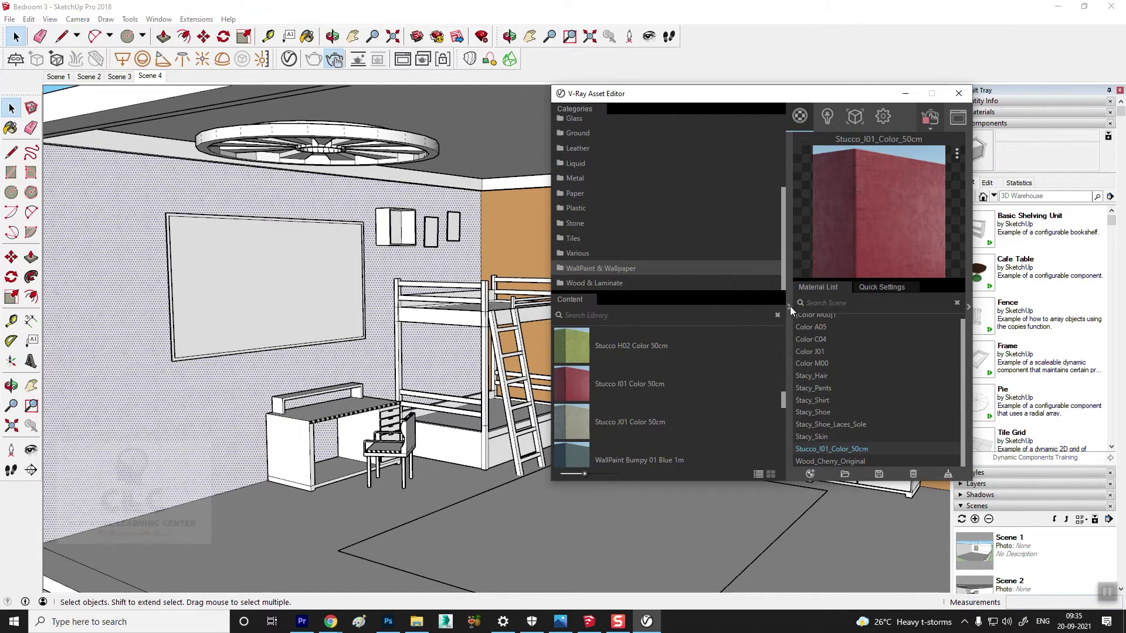
{"action": "left_click", "coordinate": [789, 306]}
{"action": "left_click_drag", "start_coordinate": [836, 96], "coordinate": [710, 117]}
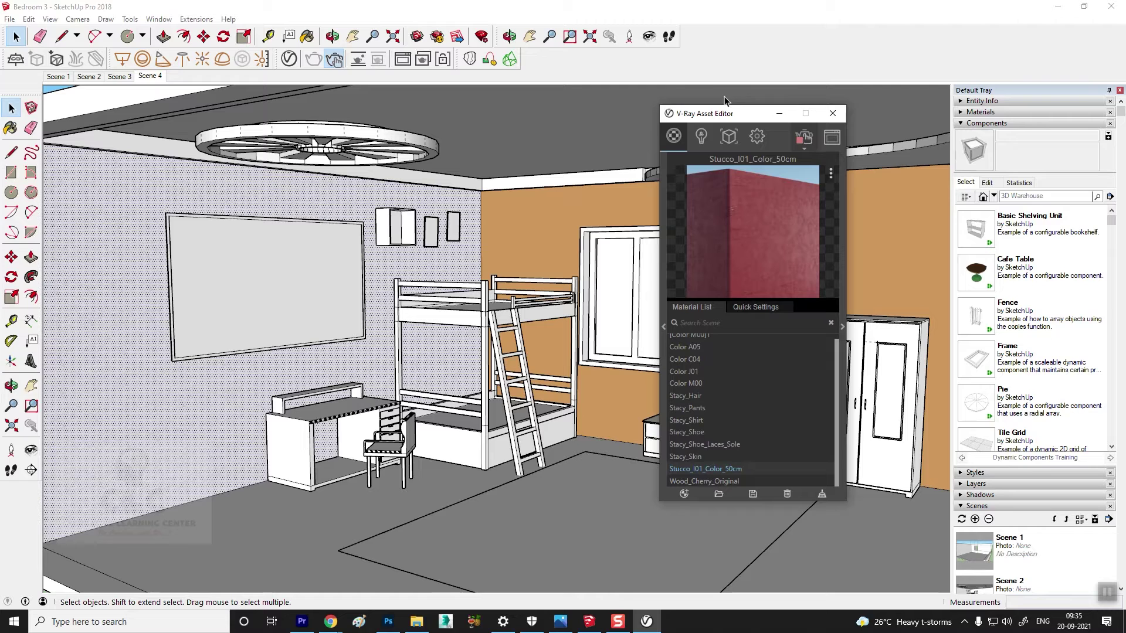
{"action": "left_click", "coordinate": [703, 137]}
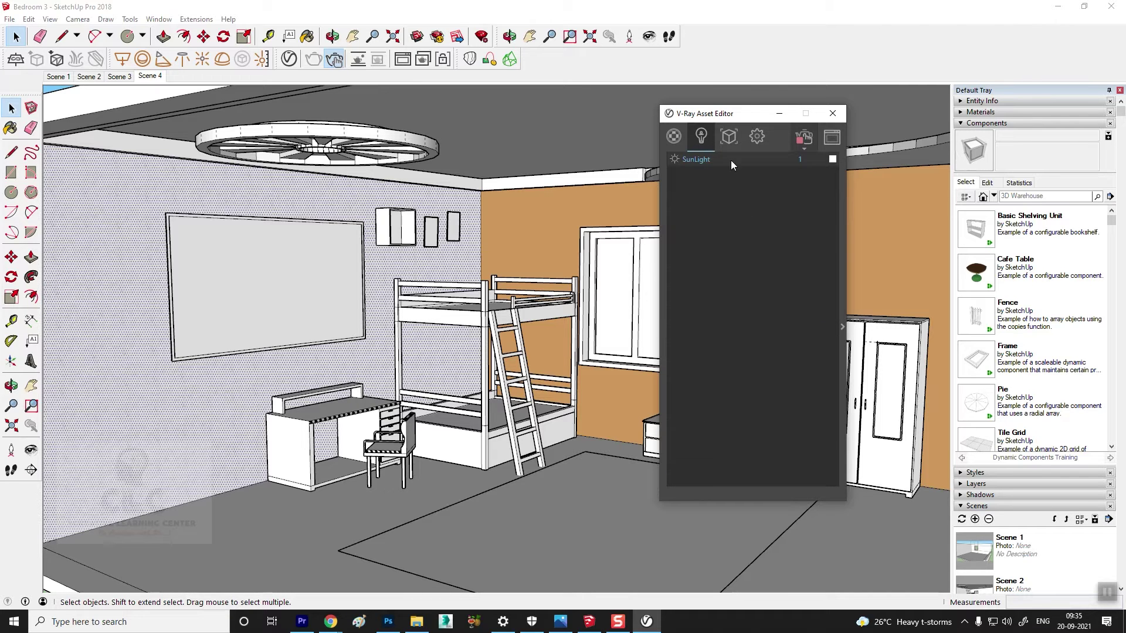
{"action": "left_click_drag", "start_coordinate": [717, 122], "coordinate": [777, 119]}
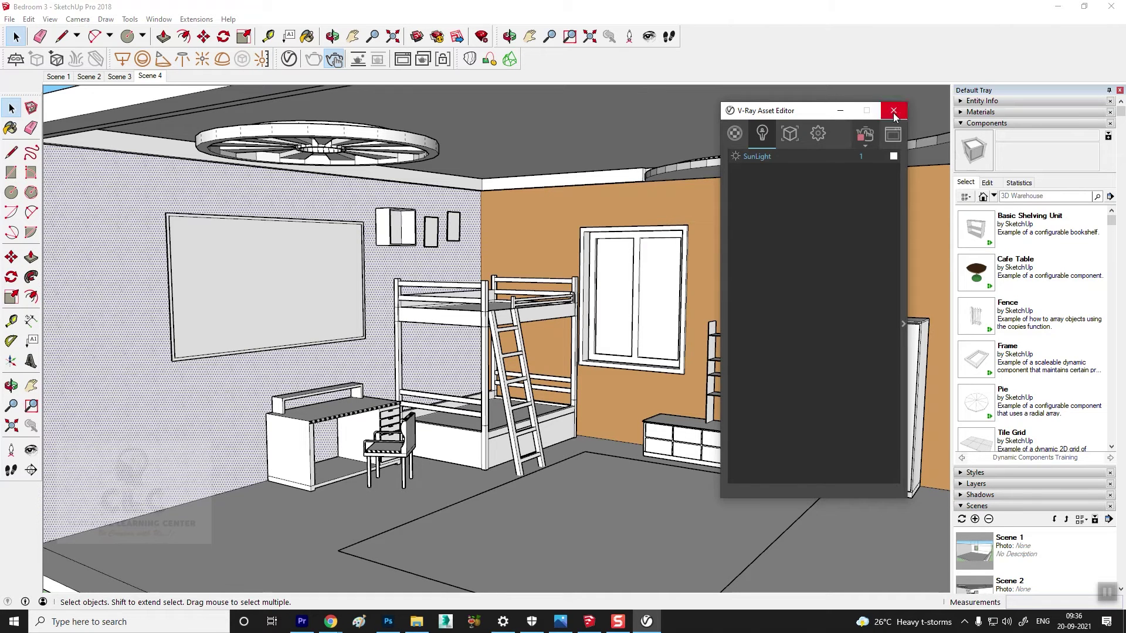
Close the V-Ray Asset Editor and zoom out to see the whole bedroom model
{"action": "left_click", "coordinate": [893, 110]}
{"action": "scroll", "coordinate": [537, 455], "scroll_direction": "down", "scroll_amount": 5}
{"action": "scroll", "coordinate": [537, 455], "scroll_direction": "down", "scroll_amount": 3}
Push/pull the left wall out 13' 3 1/16" and extend the floor slab outward
{"action": "scroll", "coordinate": [537, 454], "scroll_direction": "up", "scroll_amount": 2}
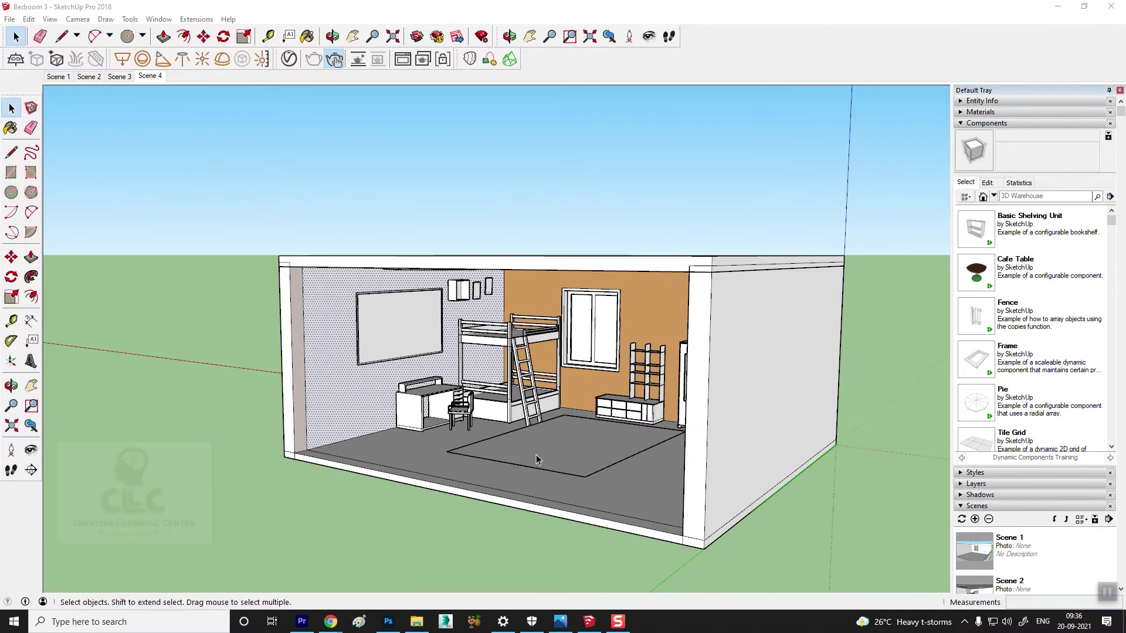
{"action": "mouse_move", "coordinate": [548, 478]}
{"action": "middle_mouse_down"}
{"action": "mouse_move", "coordinate": [551, 408]}
{"action": "mouse_move", "coordinate": [568, 415]}
{"action": "middle_mouse_up"}
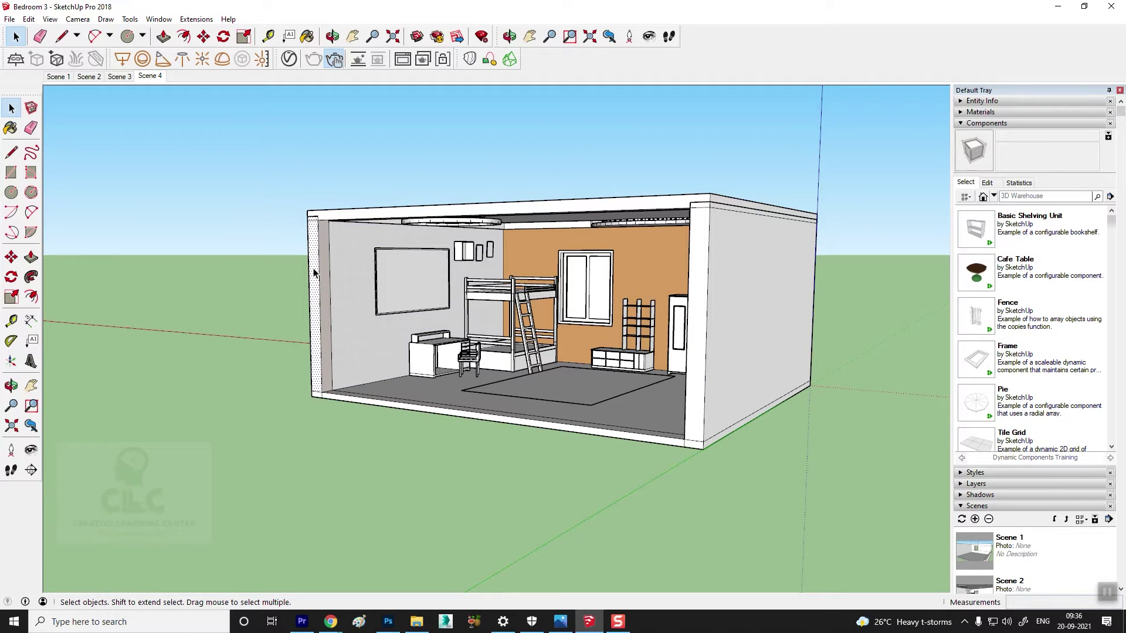
{"action": "left_click", "coordinate": [31, 256]}
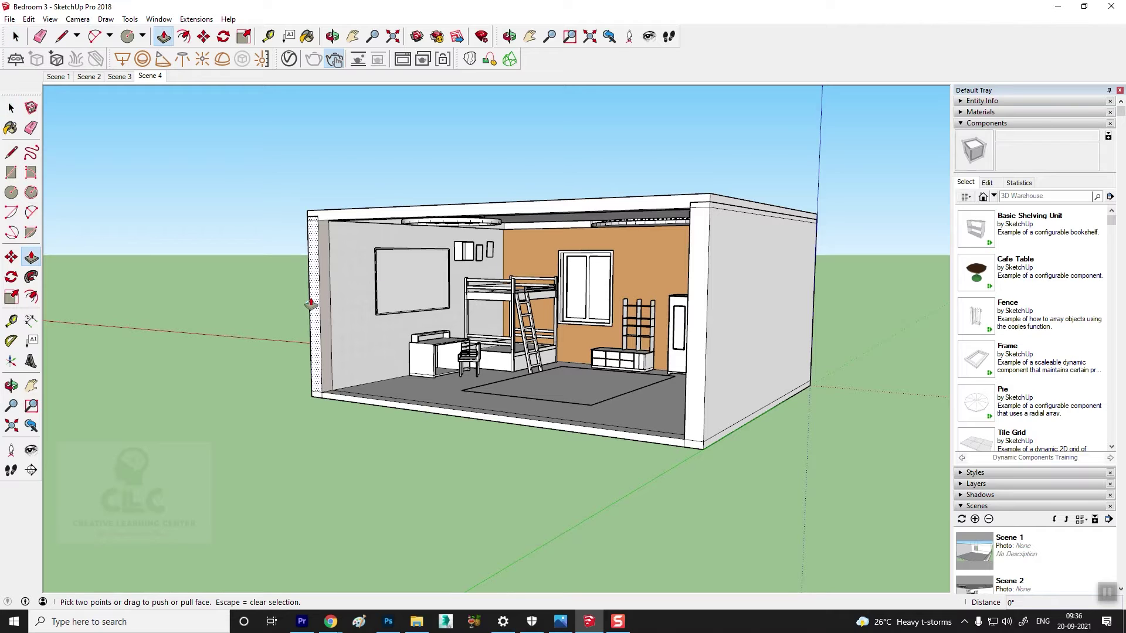
{"action": "left_click", "coordinate": [314, 304]}
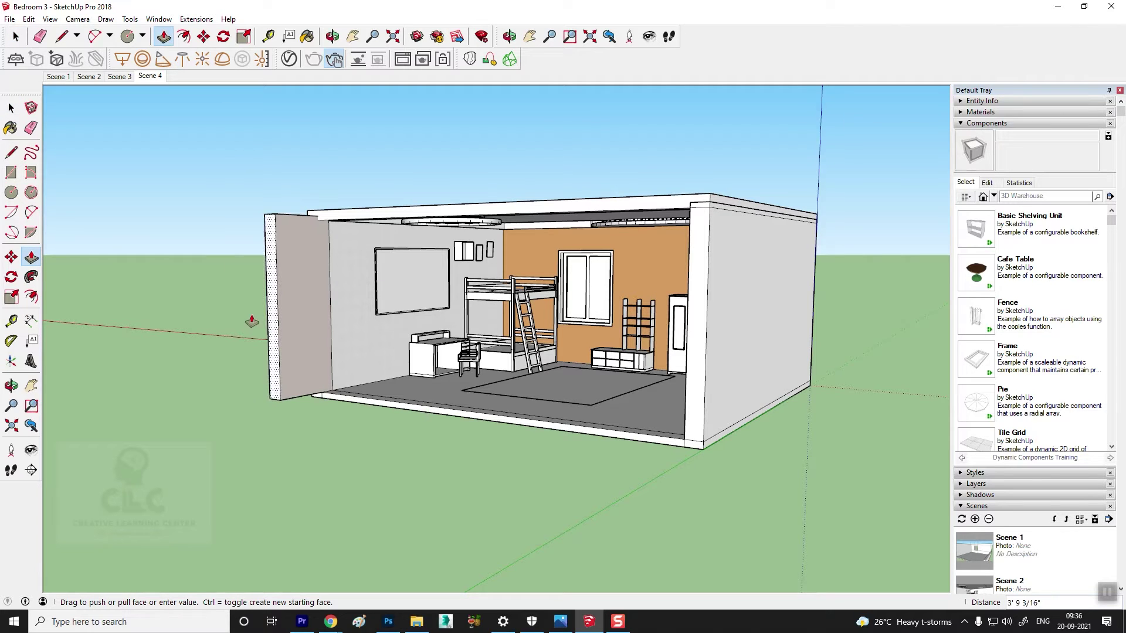
{"action": "key", "text": "Escape"}
{"action": "left_click", "coordinate": [314, 321]}
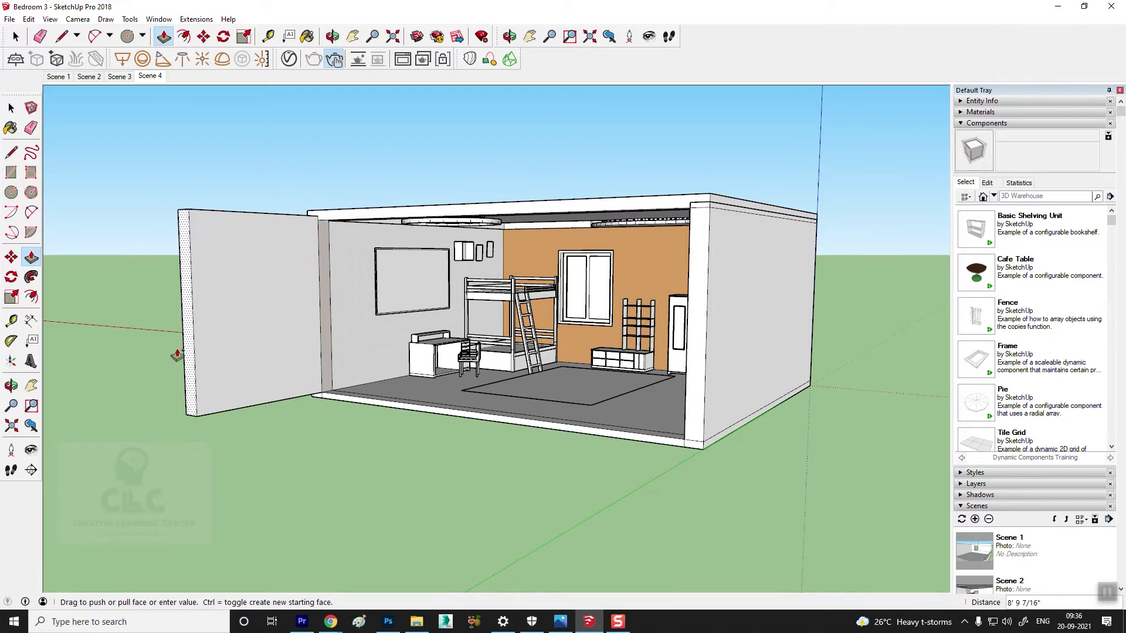
{"action": "left_click", "coordinate": [97, 381]}
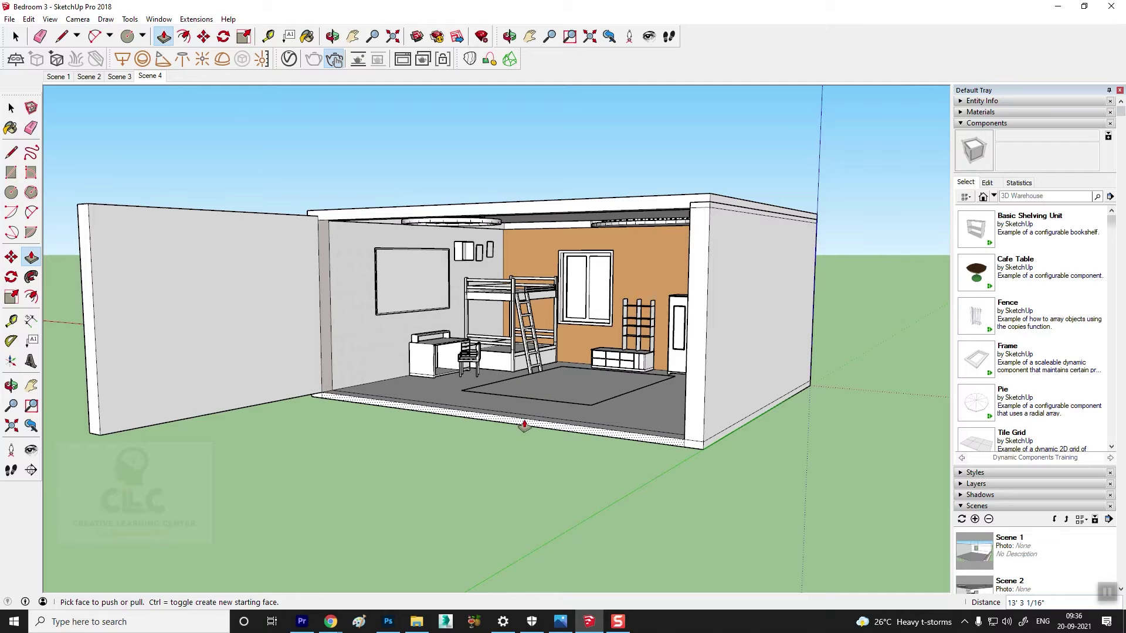
{"action": "left_click", "coordinate": [523, 427]}
{"action": "left_click", "coordinate": [231, 479]}
Orbit around the enlarged room shell to inspect it from several angles
{"action": "mouse_move", "coordinate": [231, 479]}
{"action": "middle_mouse_down"}
{"action": "mouse_move", "coordinate": [536, 388]}
{"action": "mouse_move", "coordinate": [516, 390]}
{"action": "middle_mouse_up"}
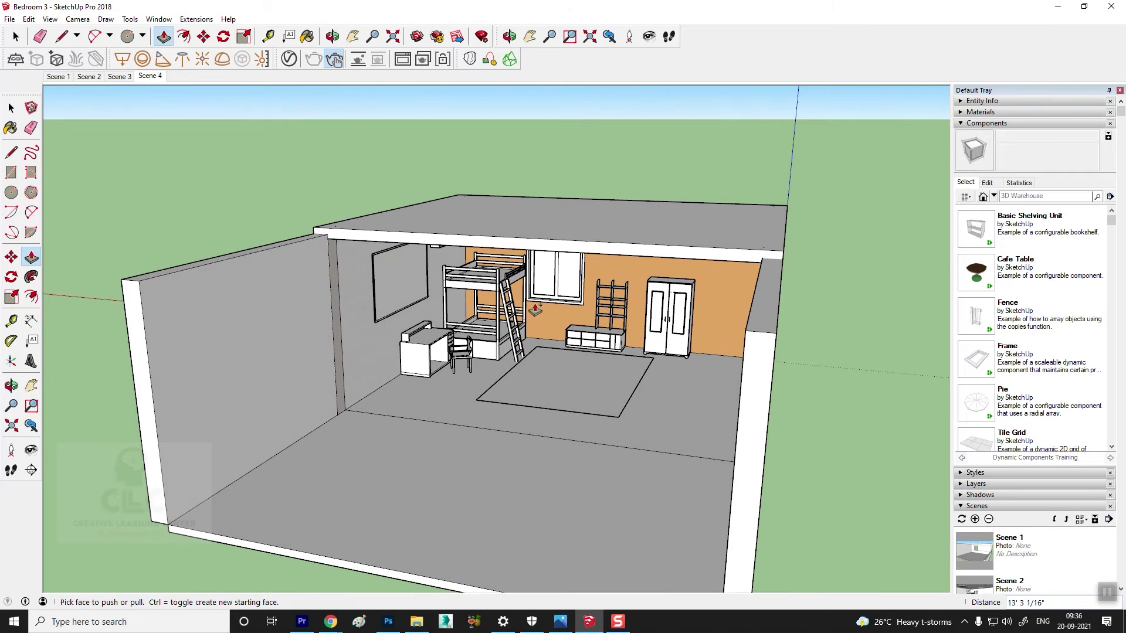
{"action": "left_click", "coordinate": [11, 108]}
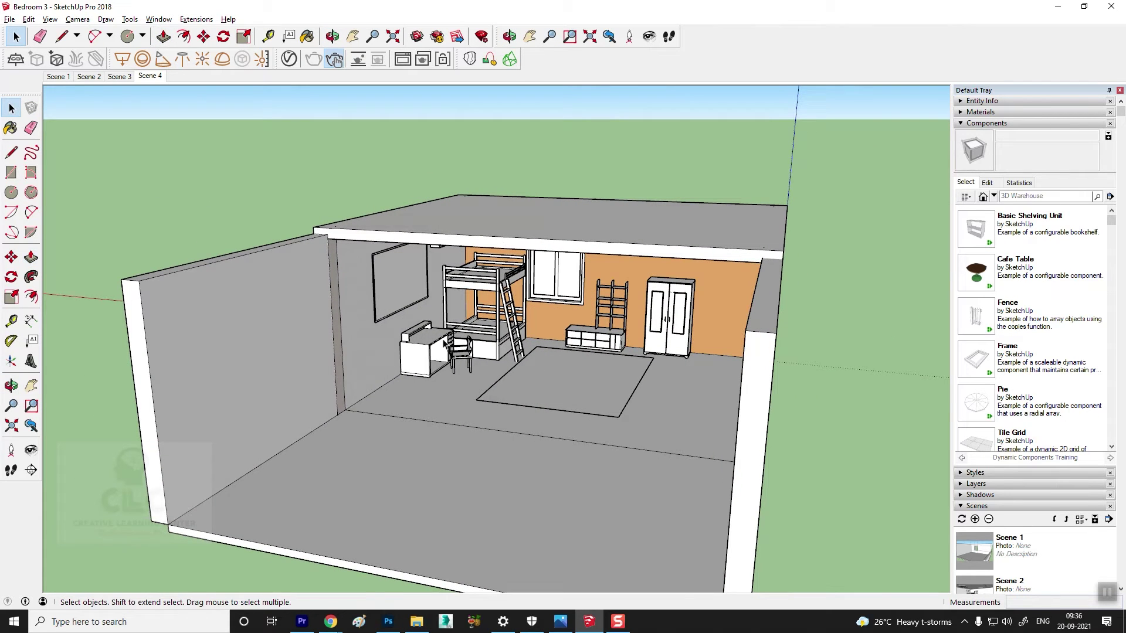
{"action": "middle_click_drag", "start_coordinate": [411, 293], "coordinate": [556, 231]}
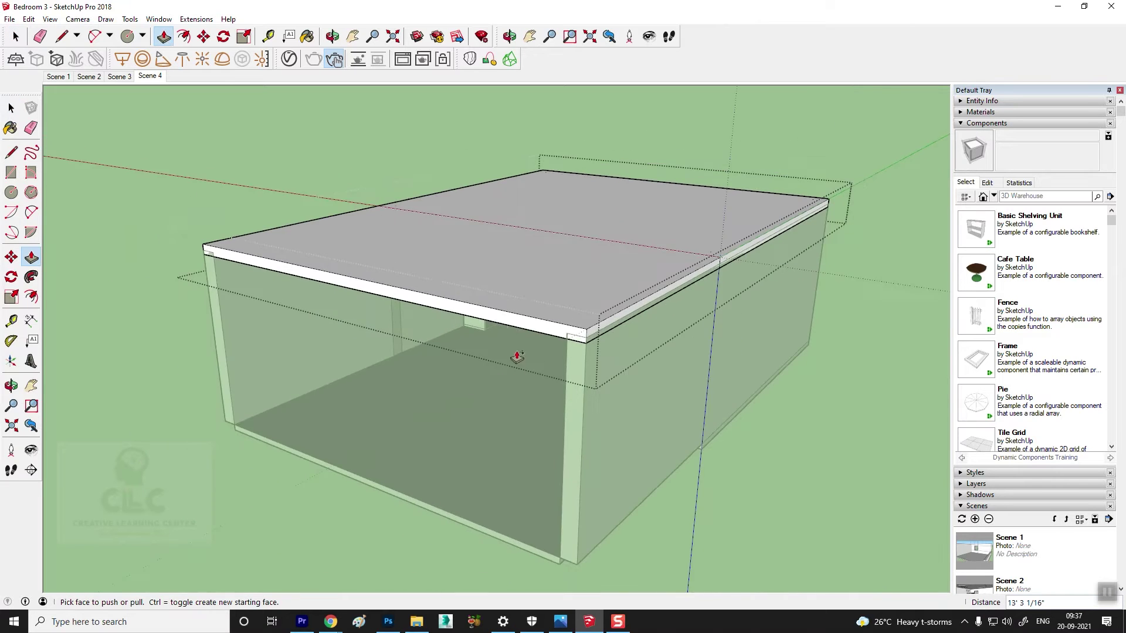
{"action": "middle_click_drag", "start_coordinate": [517, 357], "coordinate": [709, 222]}
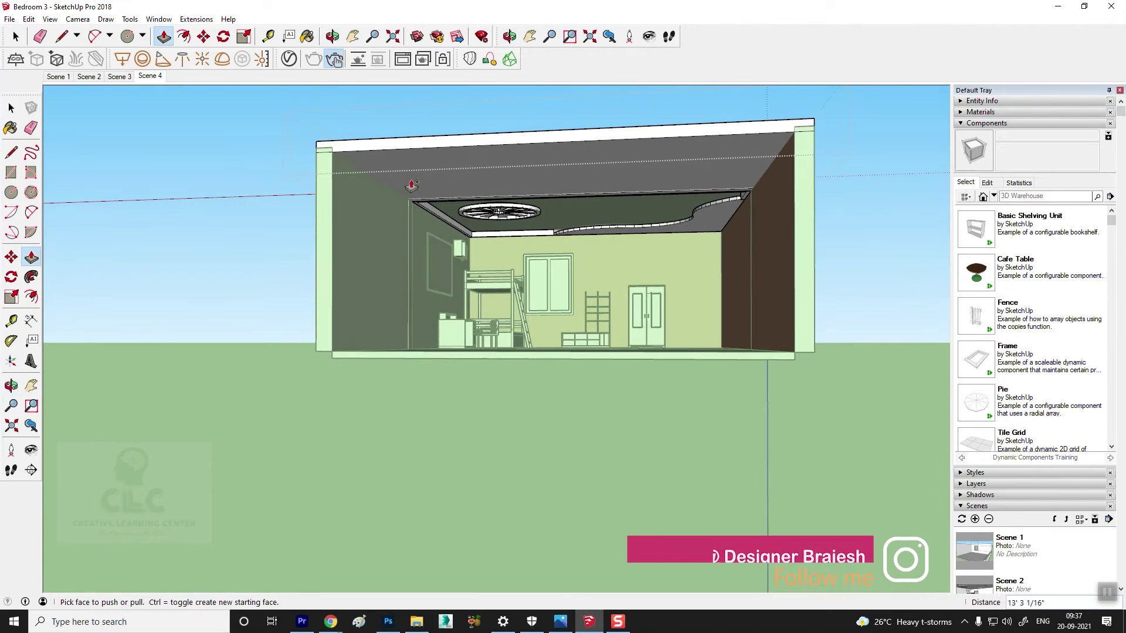
{"action": "key", "text": "space"}
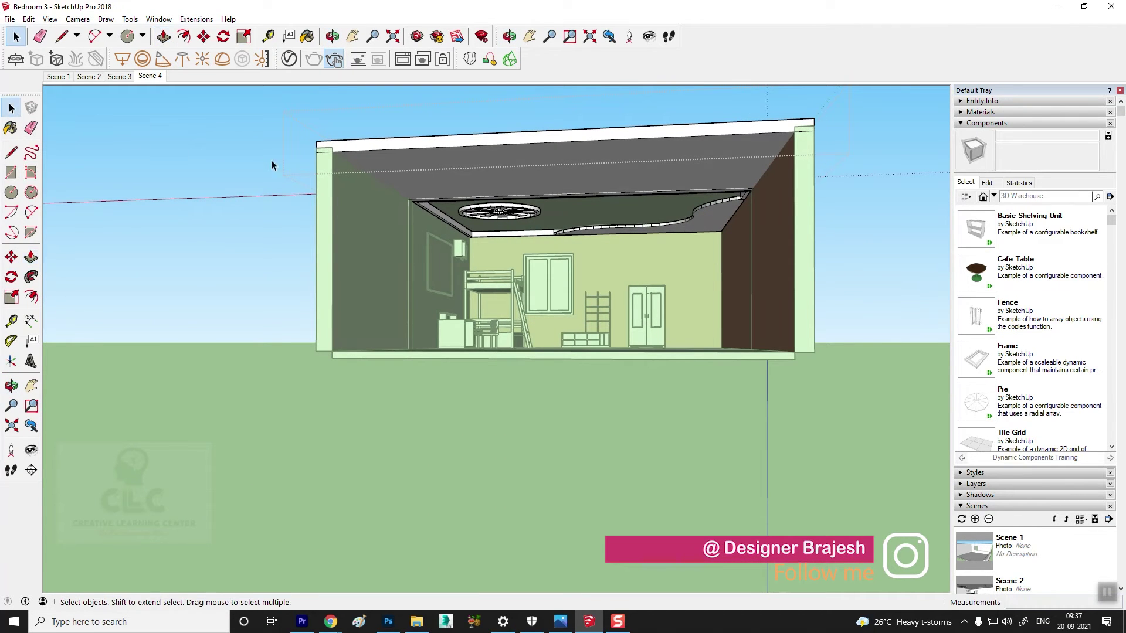
{"action": "scroll", "coordinate": [577, 342], "scroll_direction": "down", "scroll_amount": 3}
{"action": "mouse_move", "coordinate": [577, 342]}
{"action": "middle_mouse_down"}
{"action": "mouse_move", "coordinate": [375, 396]}
{"action": "mouse_move", "coordinate": [485, 381]}
{"action": "middle_mouse_up"}
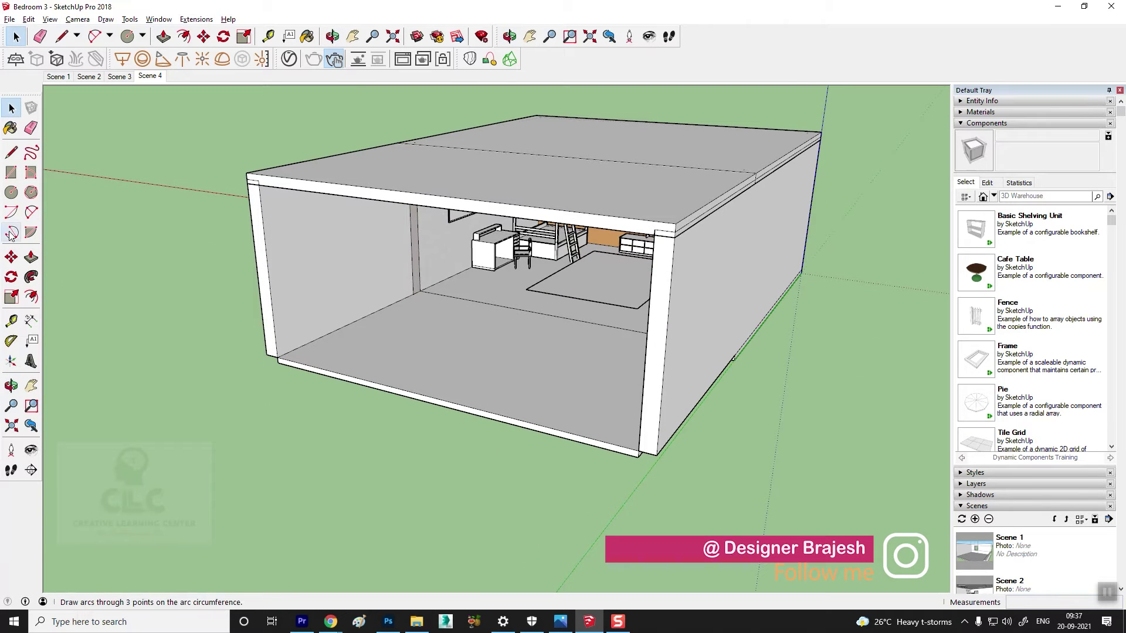
Draw a line from the floor corner to close off the open front, then zoom around the new wall
{"action": "left_click", "coordinate": [11, 152]}
{"action": "left_click", "coordinate": [293, 350]}
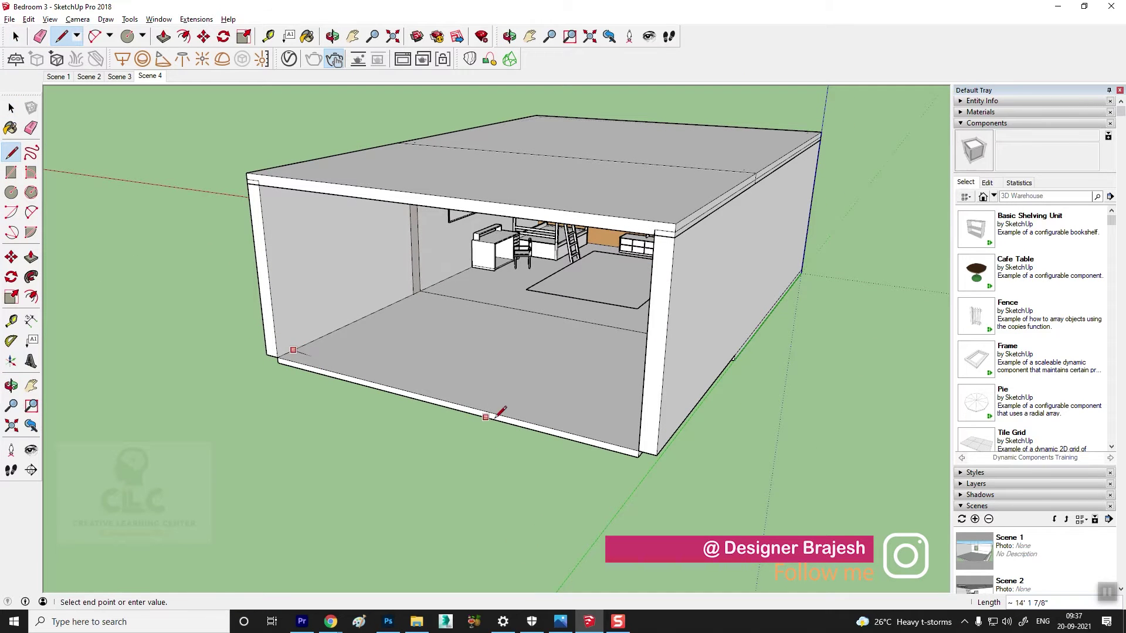
{"action": "left_click", "coordinate": [151, 76]}
{"action": "key", "text": "space"}
{"action": "mouse_move", "coordinate": [549, 318]}
{"action": "middle_mouse_down"}
{"action": "mouse_move", "coordinate": [617, 426]}
{"action": "mouse_move", "coordinate": [637, 309]}
{"action": "mouse_move", "coordinate": [619, 271]}
{"action": "mouse_move", "coordinate": [622, 334]}
{"action": "middle_mouse_up"}
{"action": "scroll", "coordinate": [620, 318], "scroll_direction": "up", "scroll_amount": 3}
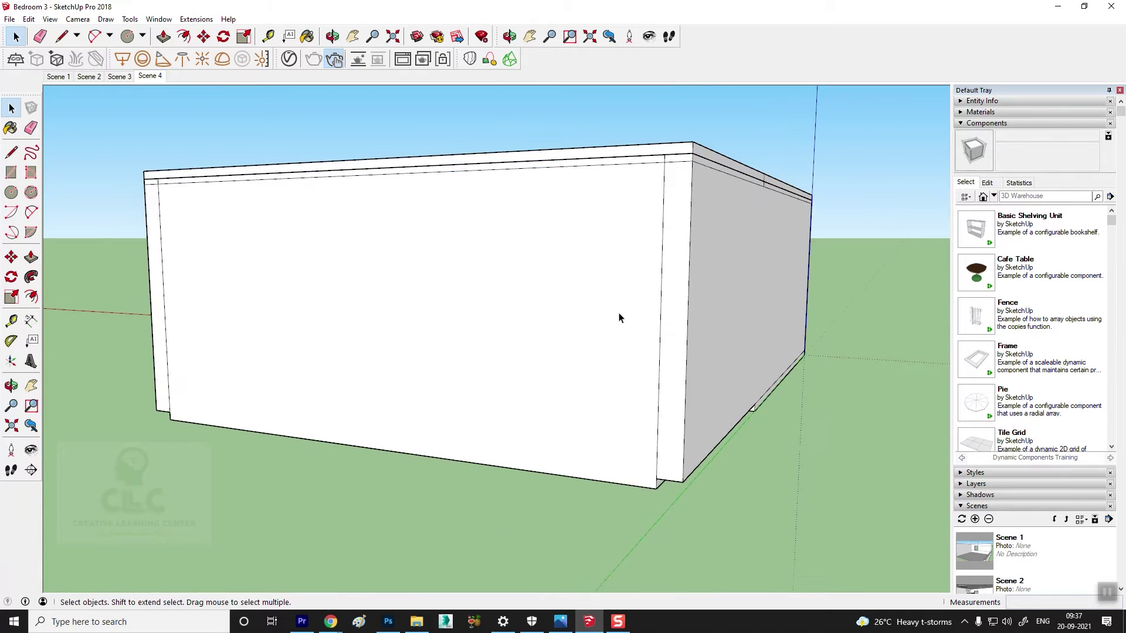
{"action": "scroll", "coordinate": [619, 318], "scroll_direction": "up", "scroll_amount": 3}
{"action": "scroll", "coordinate": [616, 306], "scroll_direction": "up", "scroll_amount": 2}
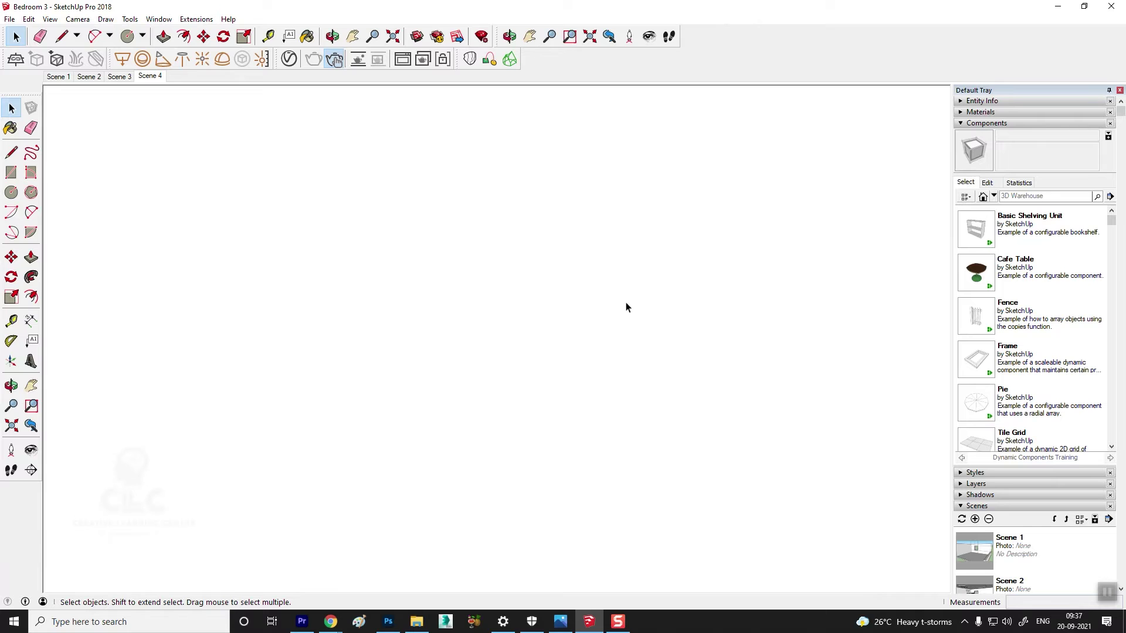
{"action": "scroll", "coordinate": [626, 306], "scroll_direction": "up", "scroll_amount": 2}
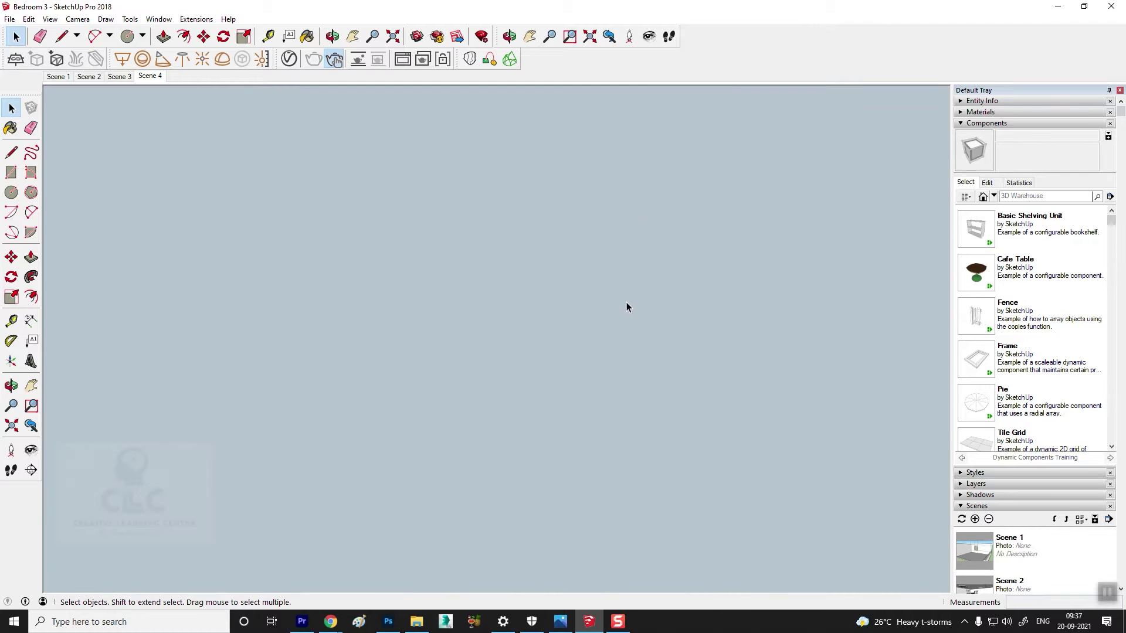
{"action": "scroll", "coordinate": [626, 305], "scroll_direction": "down", "scroll_amount": 2}
{"action": "scroll", "coordinate": [626, 306], "scroll_direction": "down", "scroll_amount": 1}
{"action": "scroll", "coordinate": [628, 314], "scroll_direction": "down", "scroll_amount": 2}
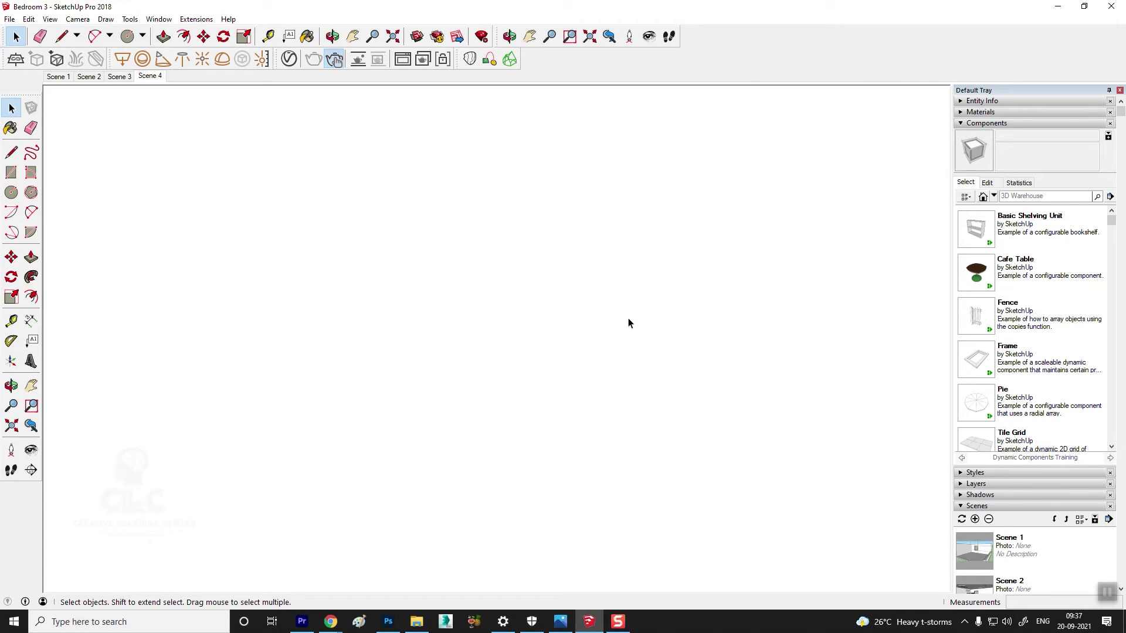
{"action": "scroll", "coordinate": [628, 323], "scroll_direction": "down", "scroll_amount": 1}
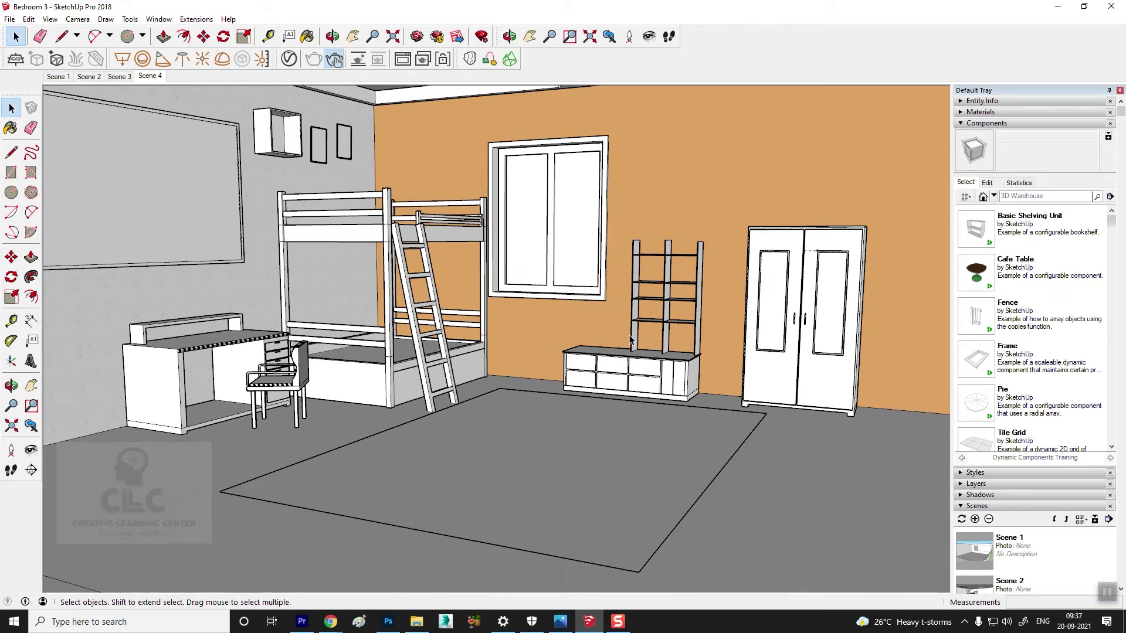
Walk and turn the camera inside the bedroom to an eye-level view of the bunk bed, window and wardrobe
{"action": "middle_click_drag", "start_coordinate": [630, 333], "coordinate": [652, 355], "text": "shift"}
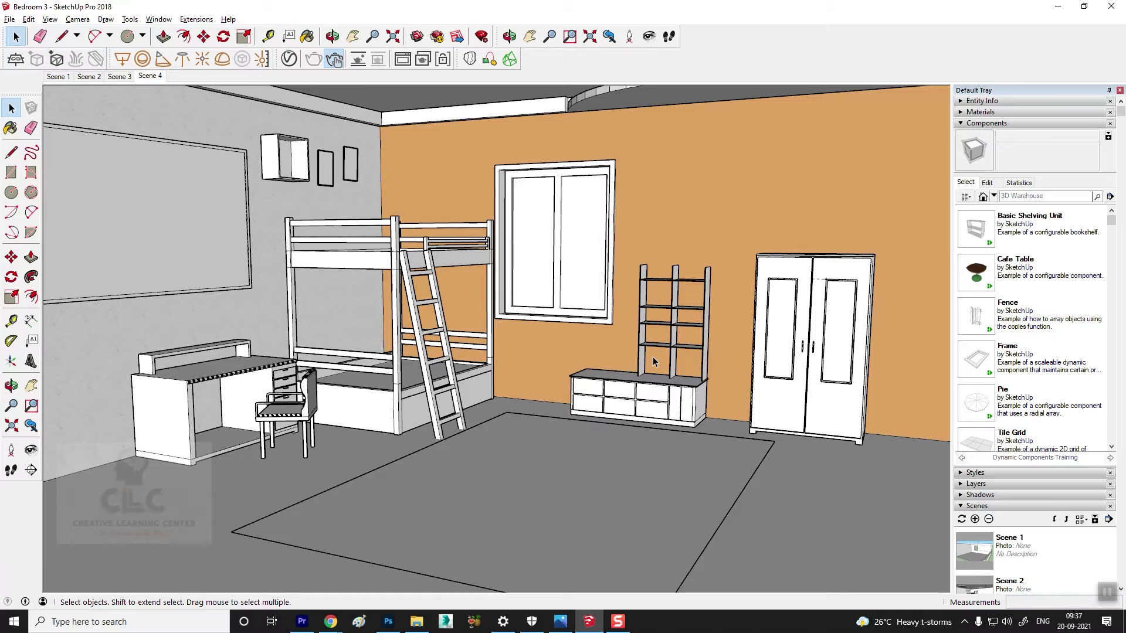
{"action": "scroll", "coordinate": [653, 356], "scroll_direction": "down", "scroll_amount": 2}
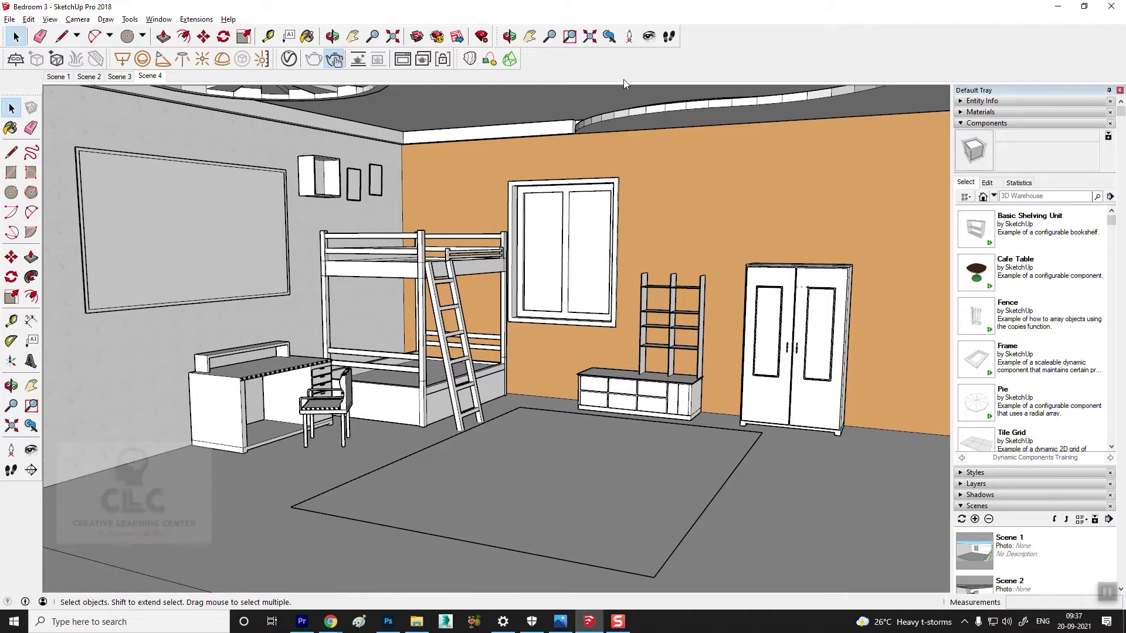
{"action": "left_click", "coordinate": [669, 37]}
{"action": "mouse_move", "coordinate": [543, 414]}
{"action": "left_mouse_down"}
{"action": "mouse_move", "coordinate": [544, 500]}
{"action": "mouse_move", "coordinate": [498, 535]}
{"action": "mouse_move", "coordinate": [571, 564]}
{"action": "mouse_move", "coordinate": [490, 544]}
{"action": "mouse_move", "coordinate": [551, 491]}
{"action": "mouse_move", "coordinate": [540, 495]}
{"action": "mouse_move", "coordinate": [565, 493]}
{"action": "left_mouse_up"}
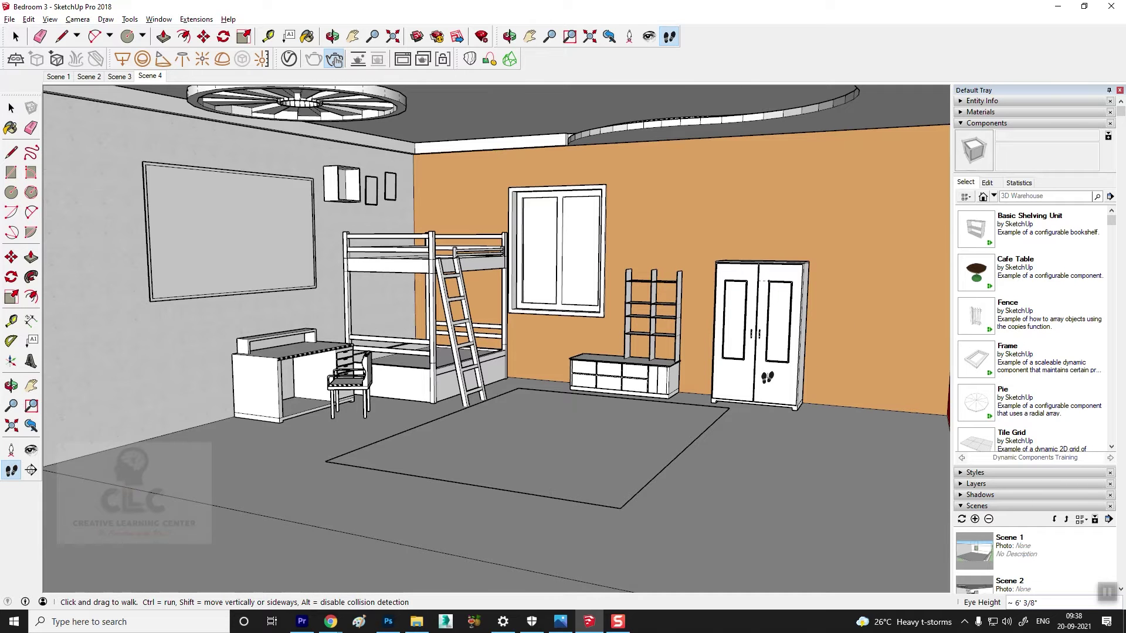
{"action": "left_click_drag", "start_coordinate": [766, 377], "coordinate": [626, 326]}
{"action": "mouse_move", "coordinate": [627, 337]}
{"action": "middle_mouse_down"}
{"action": "mouse_move", "coordinate": [642, 320]}
{"action": "mouse_move", "coordinate": [627, 327]}
{"action": "middle_mouse_up"}
{"action": "key", "text": "w"}
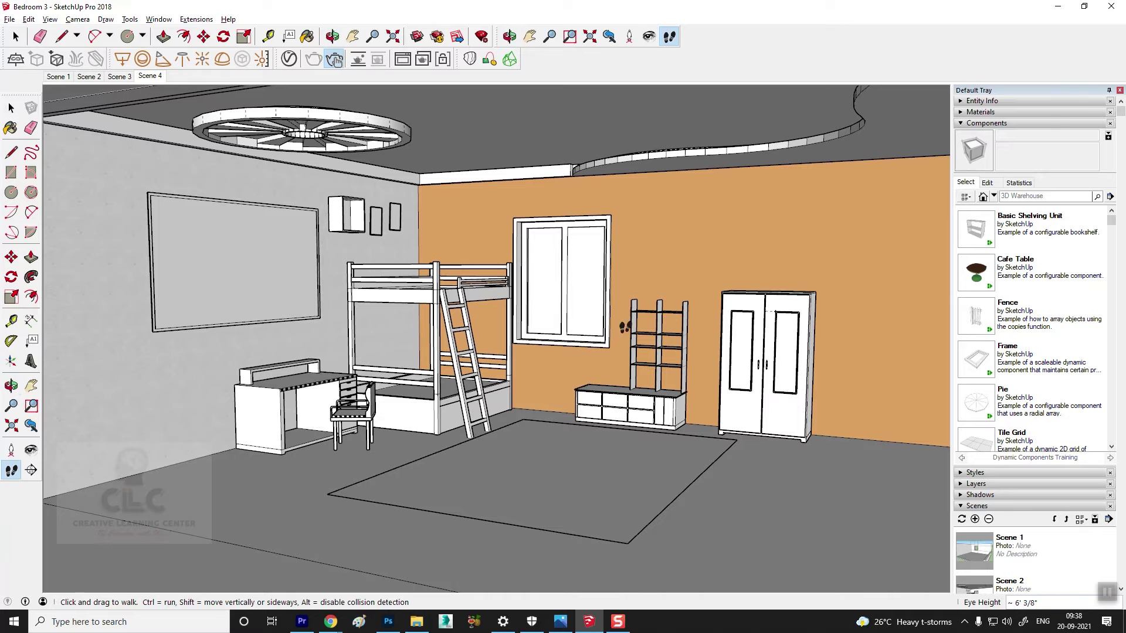
{"action": "mouse_move", "coordinate": [520, 410]}
{"action": "left_mouse_down"}
{"action": "mouse_move", "coordinate": [538, 370]}
{"action": "mouse_move", "coordinate": [502, 354]}
{"action": "left_mouse_up"}
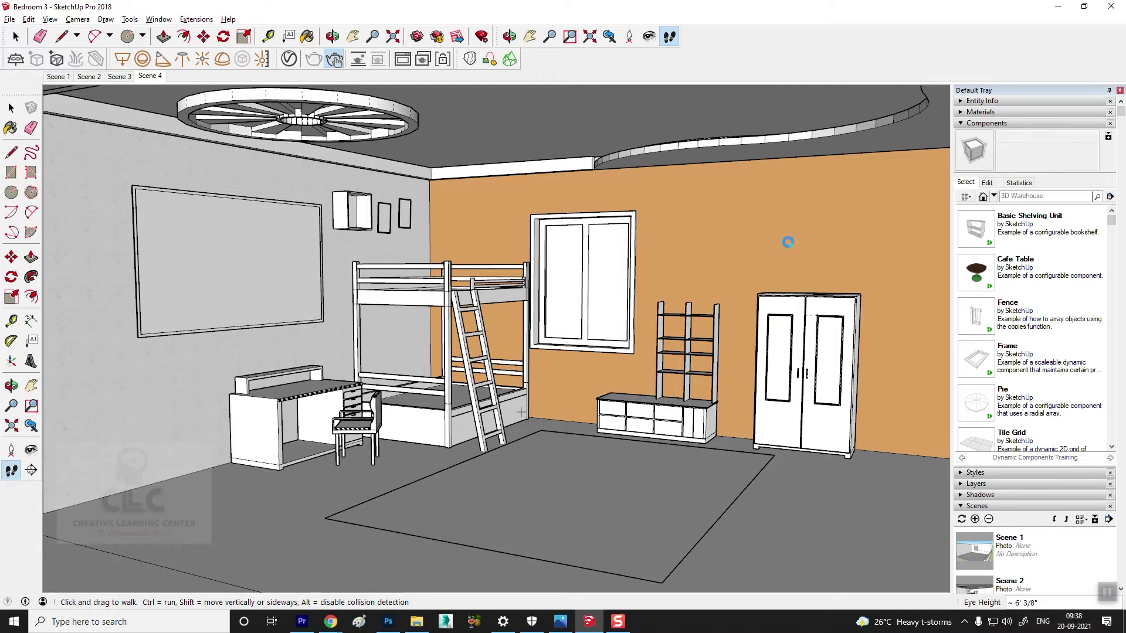
Add Scene 5 and update it with the current eye-level bedroom view, then return to Select
{"action": "left_click", "coordinate": [975, 520]}
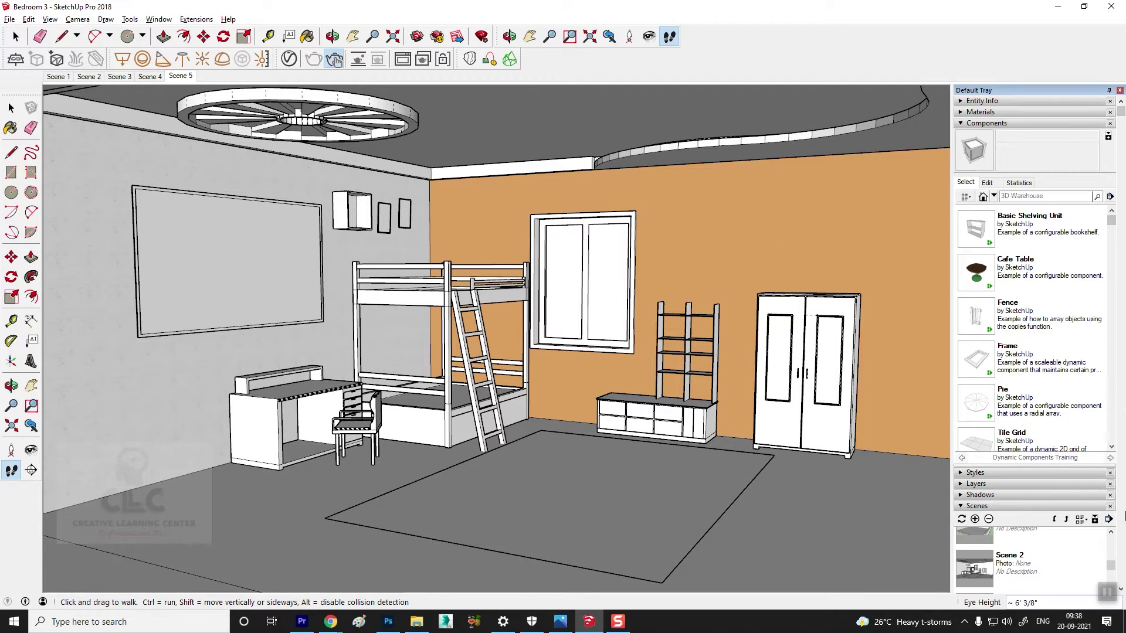
{"action": "scroll", "coordinate": [1109, 572], "scroll_direction": "down", "scroll_amount": 1}
{"action": "scroll", "coordinate": [1110, 586], "scroll_direction": "down", "scroll_amount": 1}
{"action": "scroll", "coordinate": [1089, 575], "scroll_direction": "down", "scroll_amount": 1}
{"action": "scroll", "coordinate": [1089, 574], "scroll_direction": "down", "scroll_amount": 3}
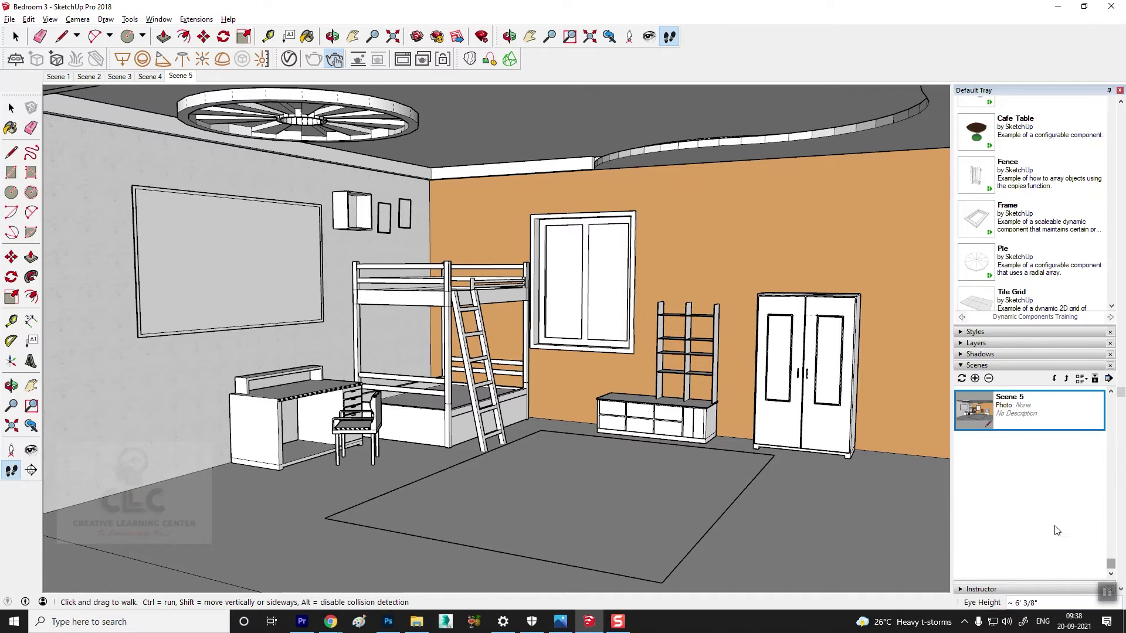
{"action": "right_click", "coordinate": [1009, 401]}
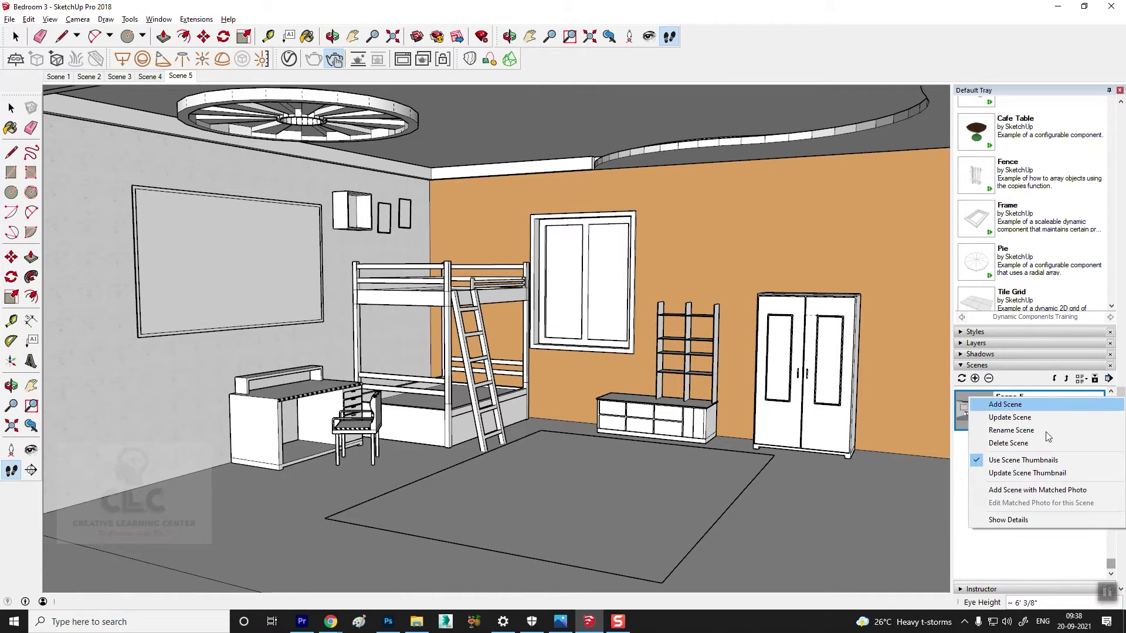
{"action": "left_click", "coordinate": [1020, 431]}
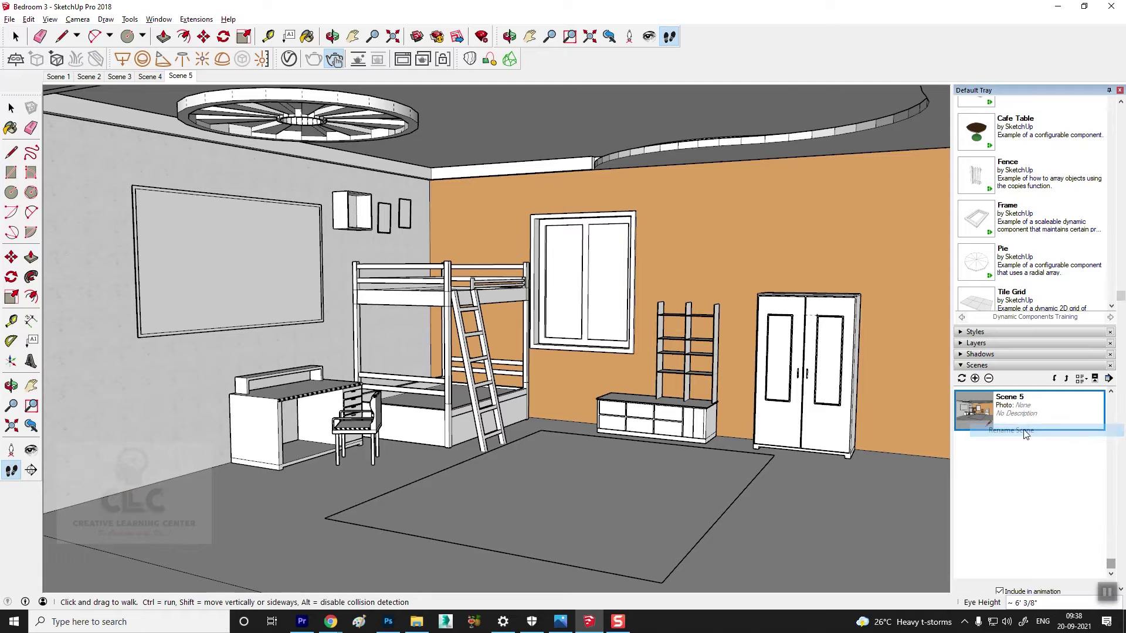
{"action": "right_click", "coordinate": [1013, 401]}
{"action": "left_click", "coordinate": [1005, 554]}
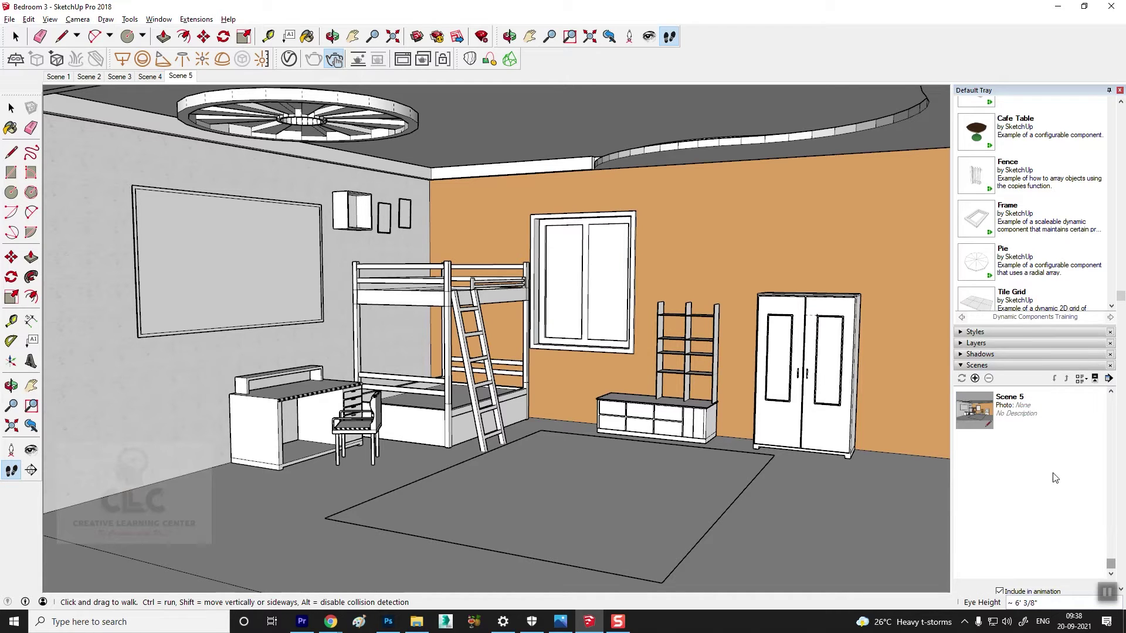
{"action": "key", "text": "space"}
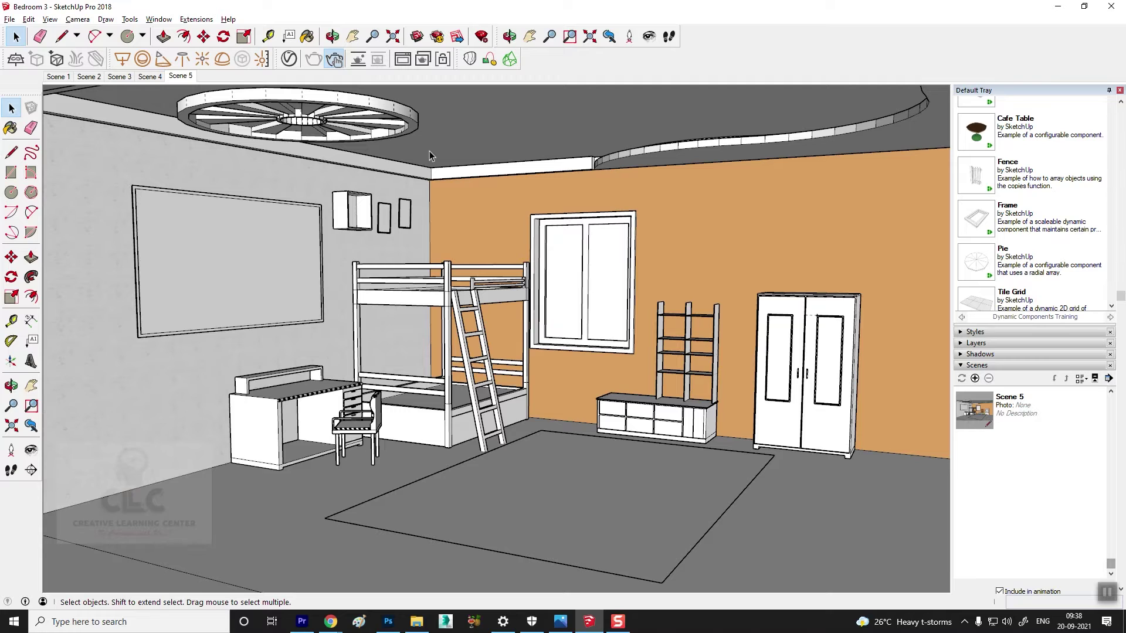
Open the ceiling cove group and make the LED strip inside it its own group
{"action": "mouse_move", "coordinate": [438, 157]}
{"action": "middle_mouse_down"}
{"action": "mouse_move", "coordinate": [499, 207]}
{"action": "mouse_move", "coordinate": [488, 270]}
{"action": "mouse_move", "coordinate": [455, 241]}
{"action": "mouse_move", "coordinate": [480, 176]}
{"action": "mouse_move", "coordinate": [515, 209]}
{"action": "mouse_move", "coordinate": [496, 234]}
{"action": "middle_mouse_up"}
{"action": "left_click", "coordinate": [840, 219]}
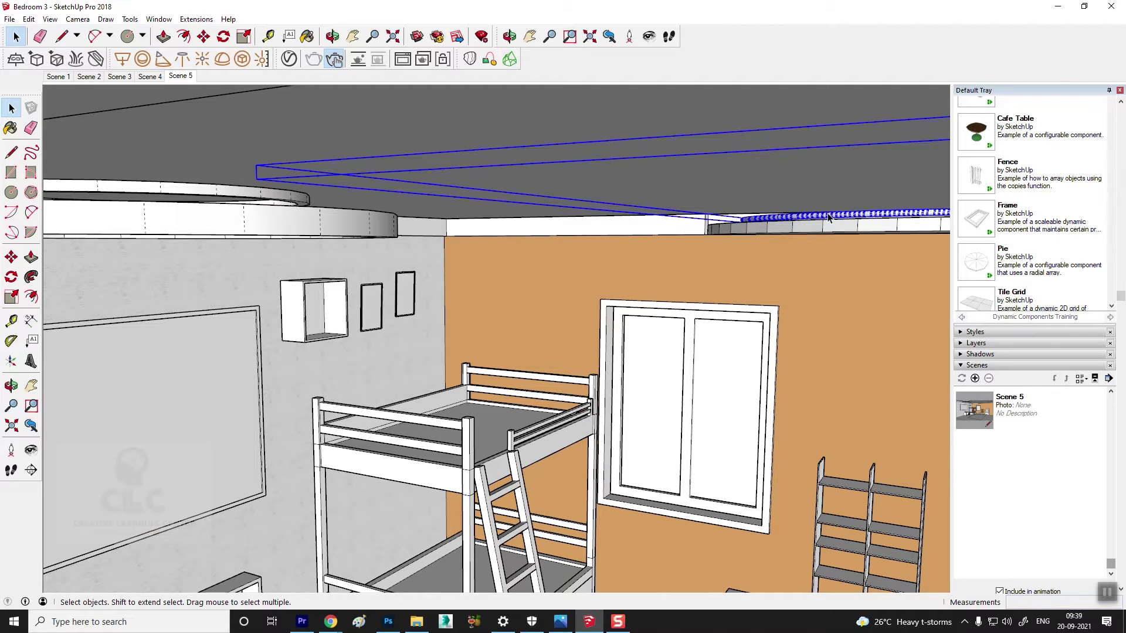
{"action": "double_click", "coordinate": [828, 217]}
{"action": "left_click", "coordinate": [832, 216]}
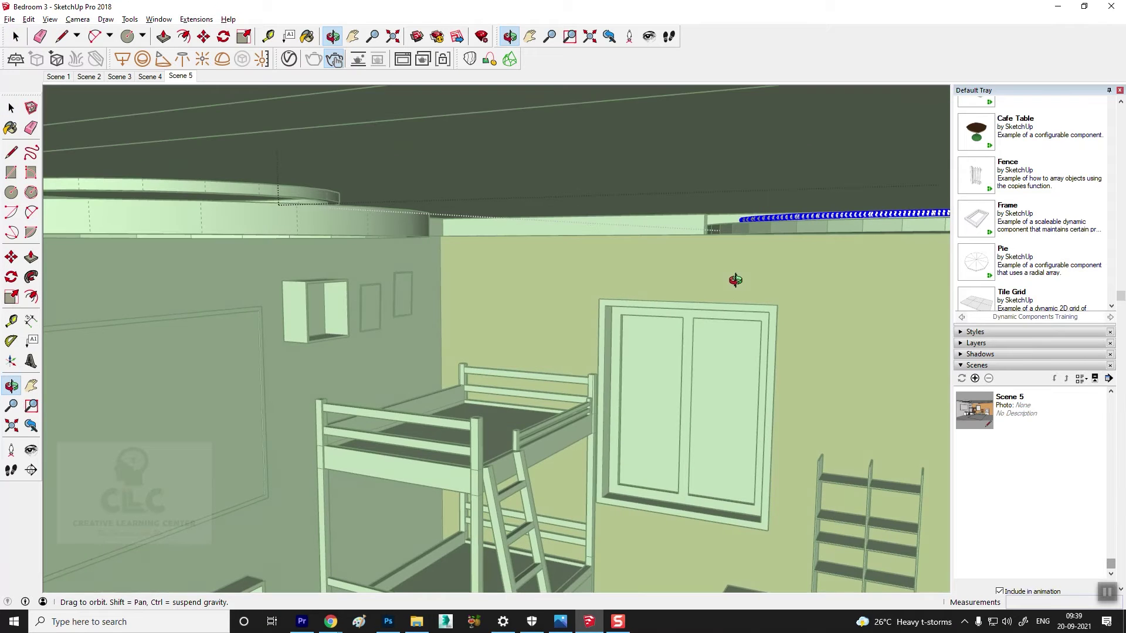
{"action": "mouse_move", "coordinate": [727, 286]}
{"action": "middle_mouse_down"}
{"action": "mouse_move", "coordinate": [868, 238]}
{"action": "mouse_move", "coordinate": [804, 256]}
{"action": "middle_mouse_up"}
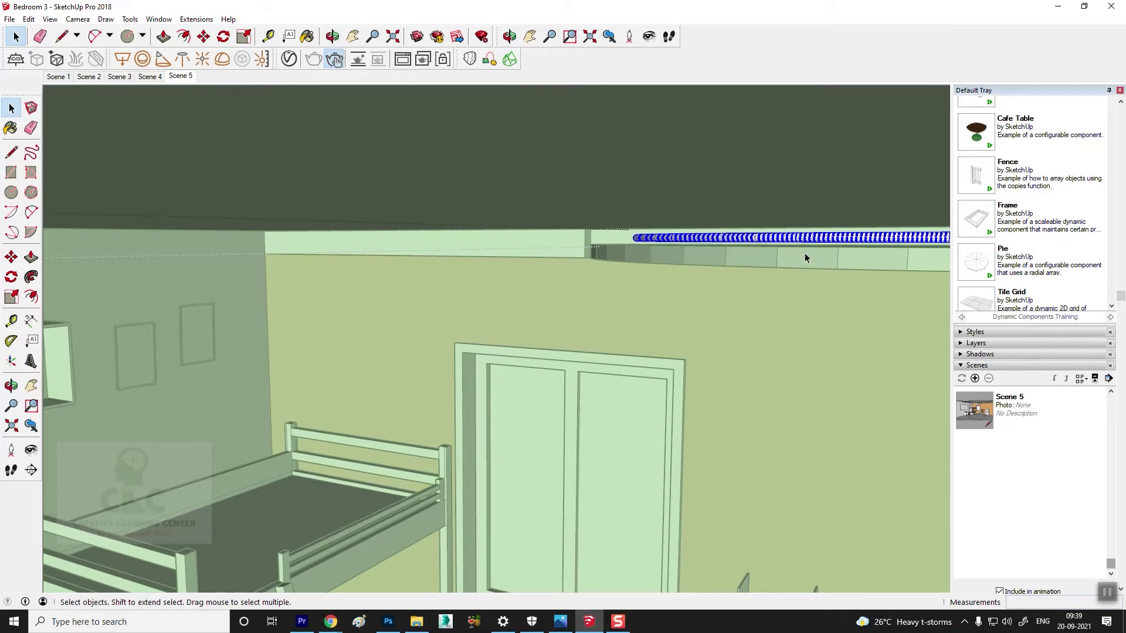
{"action": "right_click", "coordinate": [798, 238]}
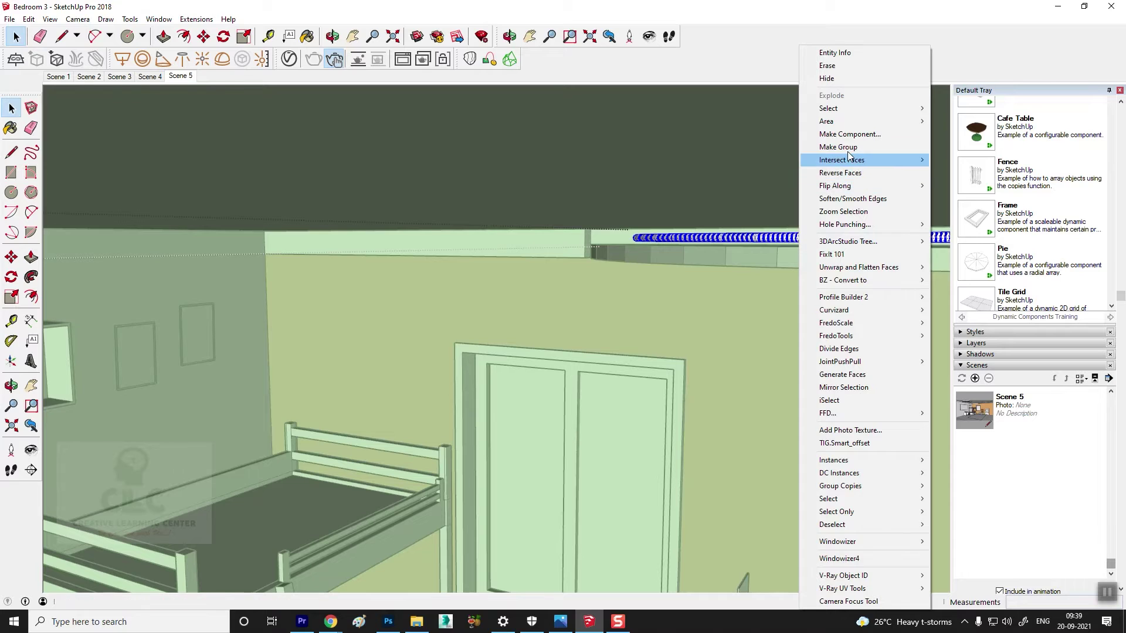
{"action": "left_click", "coordinate": [847, 151]}
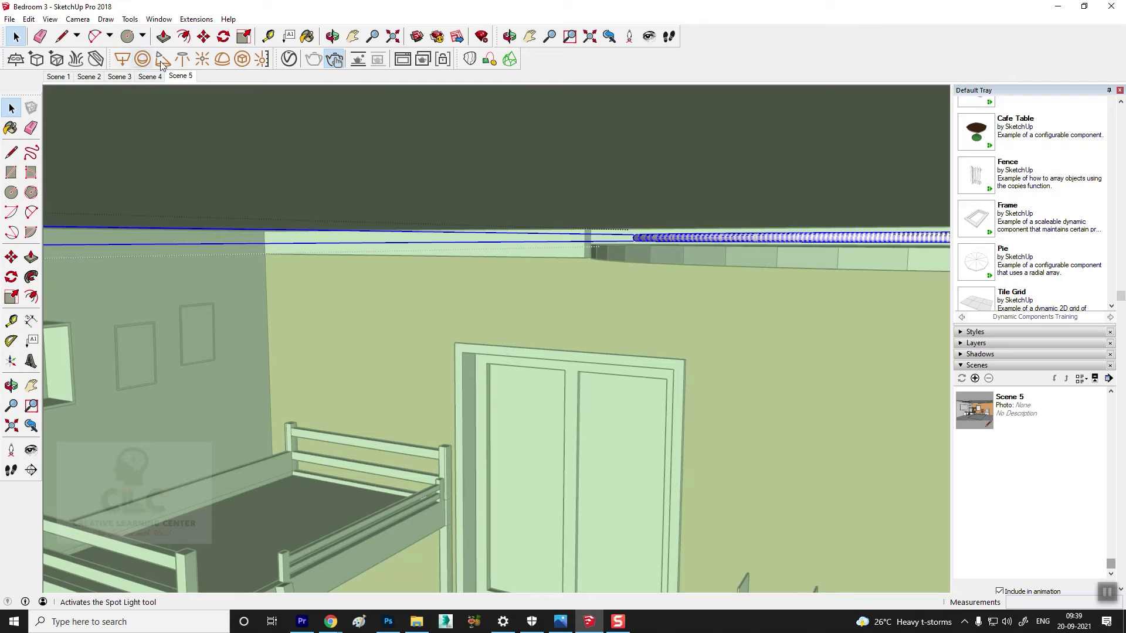
Convert the LED strip group into a V-Ray mesh light and return to the Scene 5 view
{"action": "left_click", "coordinate": [243, 59]}
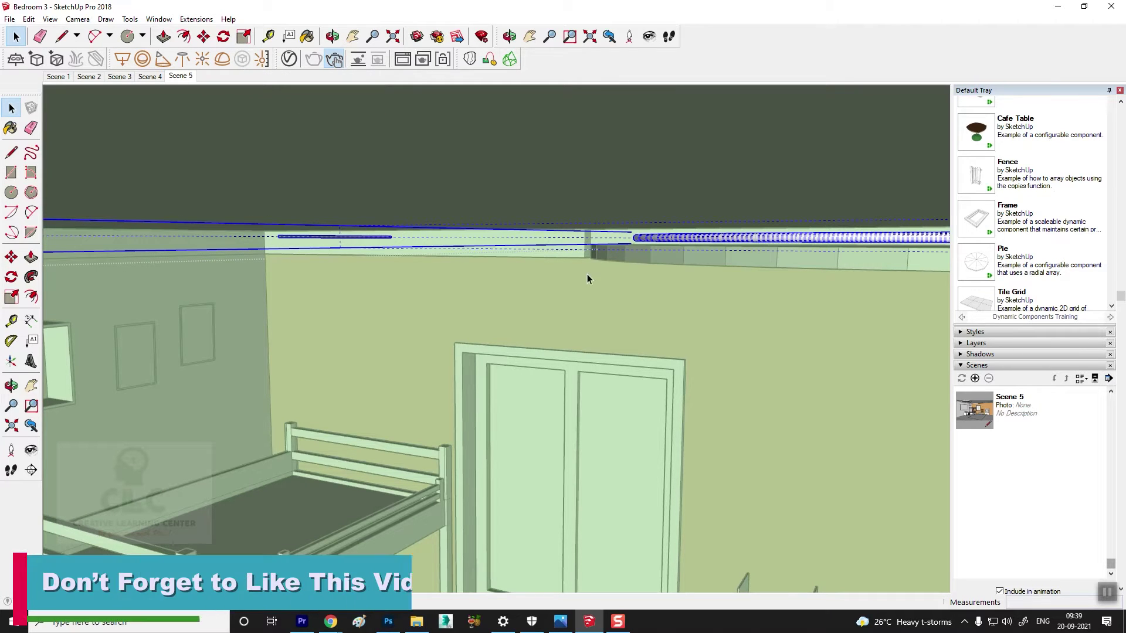
{"action": "mouse_move", "coordinate": [605, 290]}
{"action": "middle_mouse_down"}
{"action": "mouse_move", "coordinate": [587, 322]}
{"action": "mouse_move", "coordinate": [604, 247]}
{"action": "mouse_move", "coordinate": [600, 294]}
{"action": "mouse_move", "coordinate": [583, 318]}
{"action": "mouse_move", "coordinate": [583, 304]}
{"action": "middle_mouse_up"}
{"action": "left_click", "coordinate": [1036, 409]}
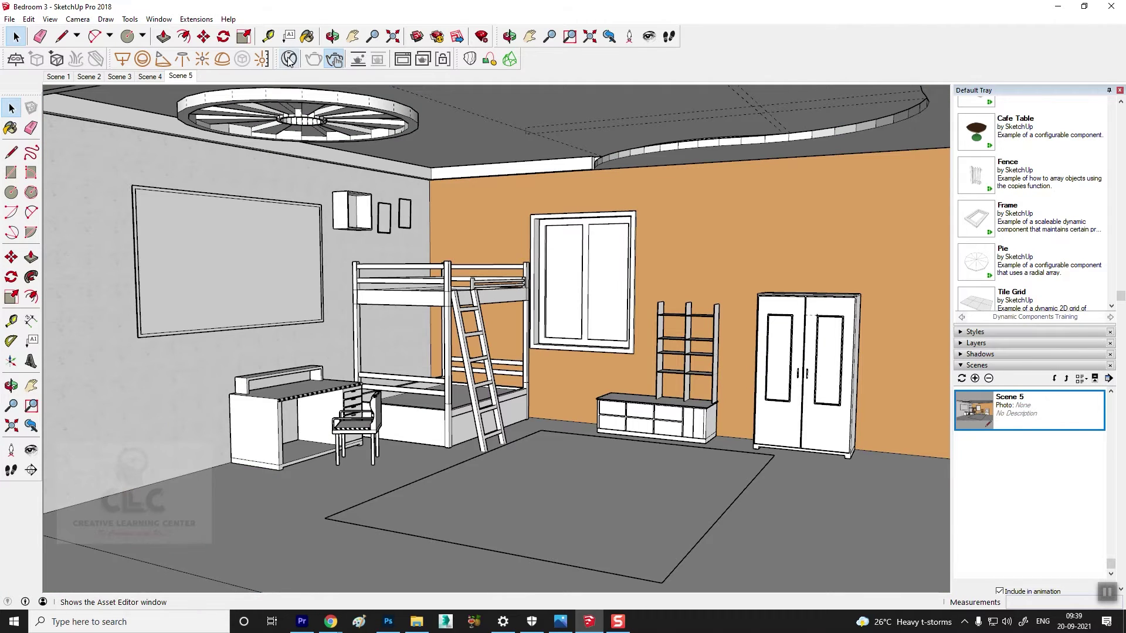
{"action": "left_click", "coordinate": [288, 60]}
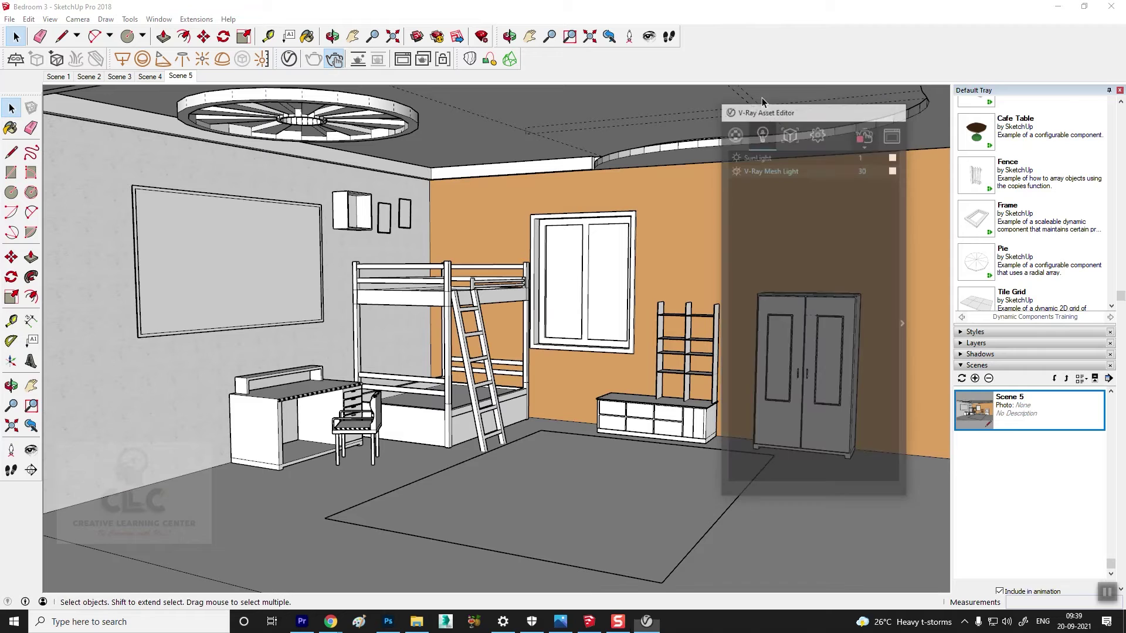
{"action": "left_click", "coordinate": [315, 61]}
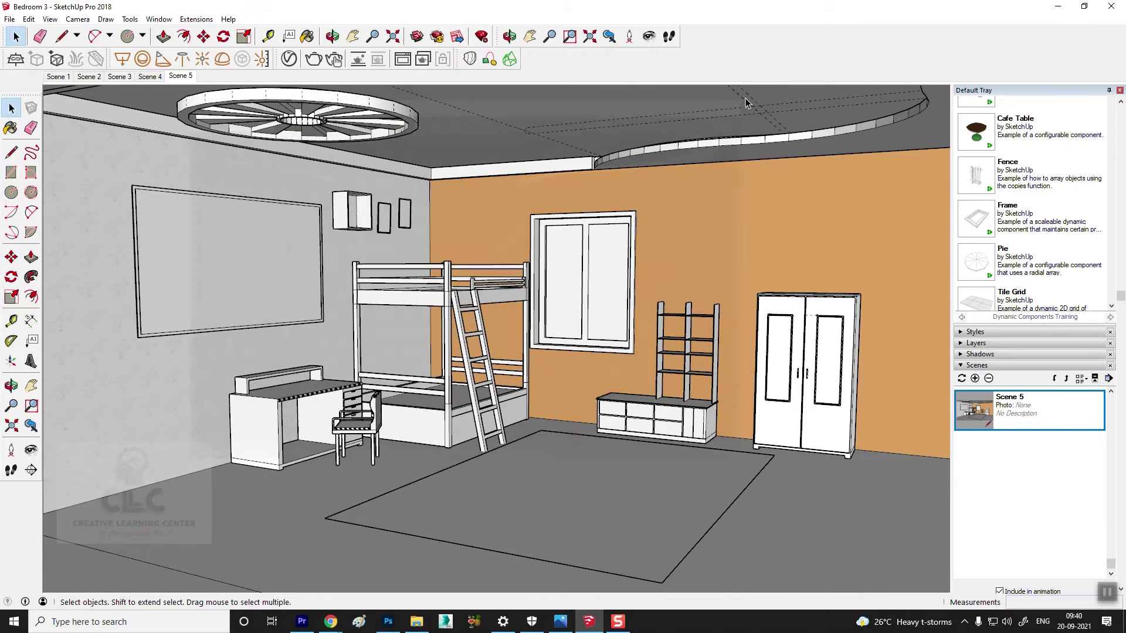
{"action": "left_click", "coordinate": [739, 101]}
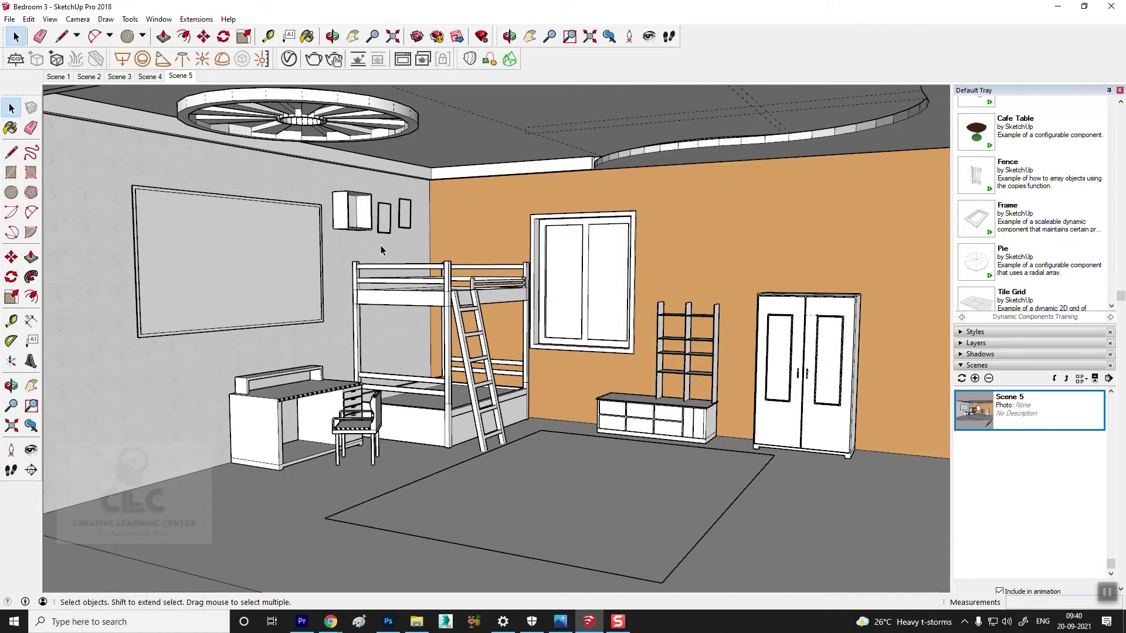
Set the V-Ray Render Output image width to 960, giving a 960 × 540 output
{"action": "left_click", "coordinate": [289, 60]}
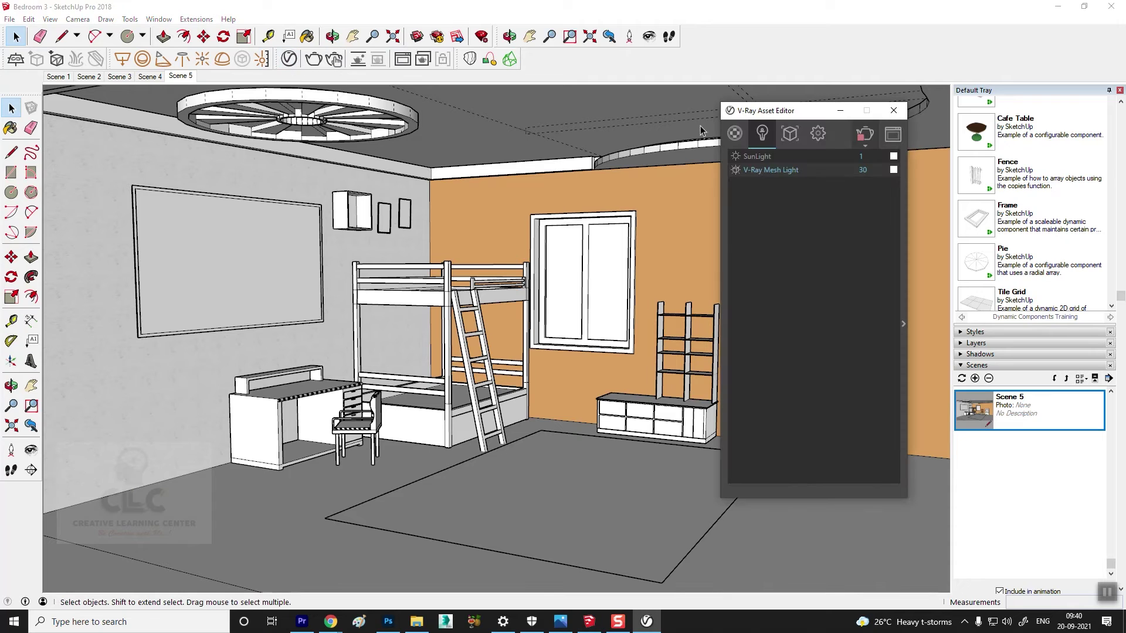
{"action": "left_click", "coordinate": [817, 134]}
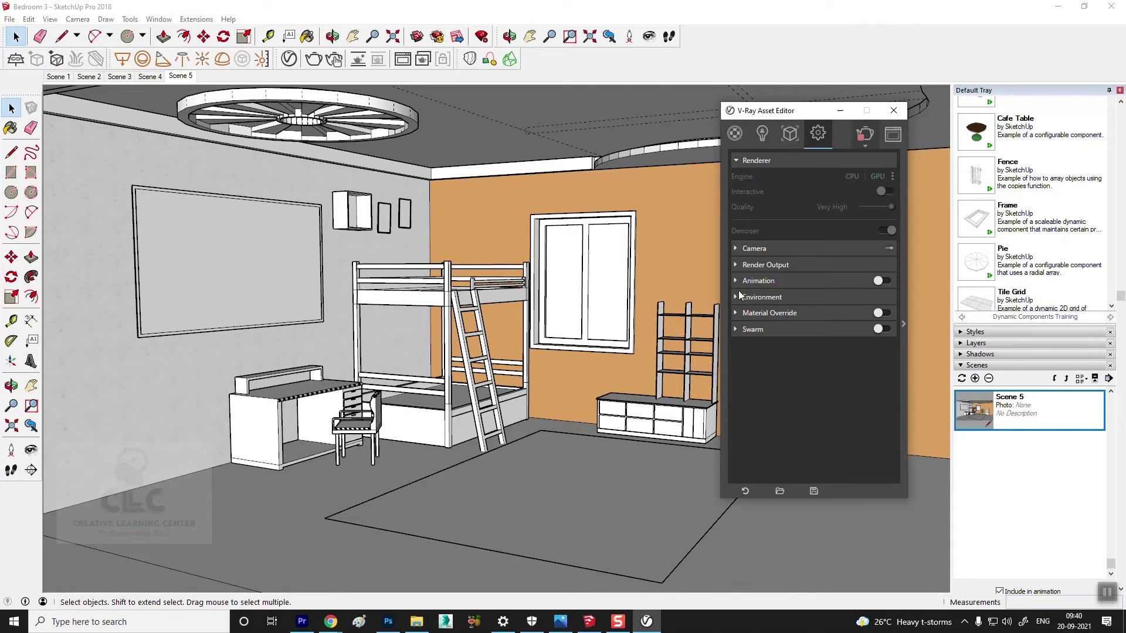
{"action": "left_click", "coordinate": [736, 249]}
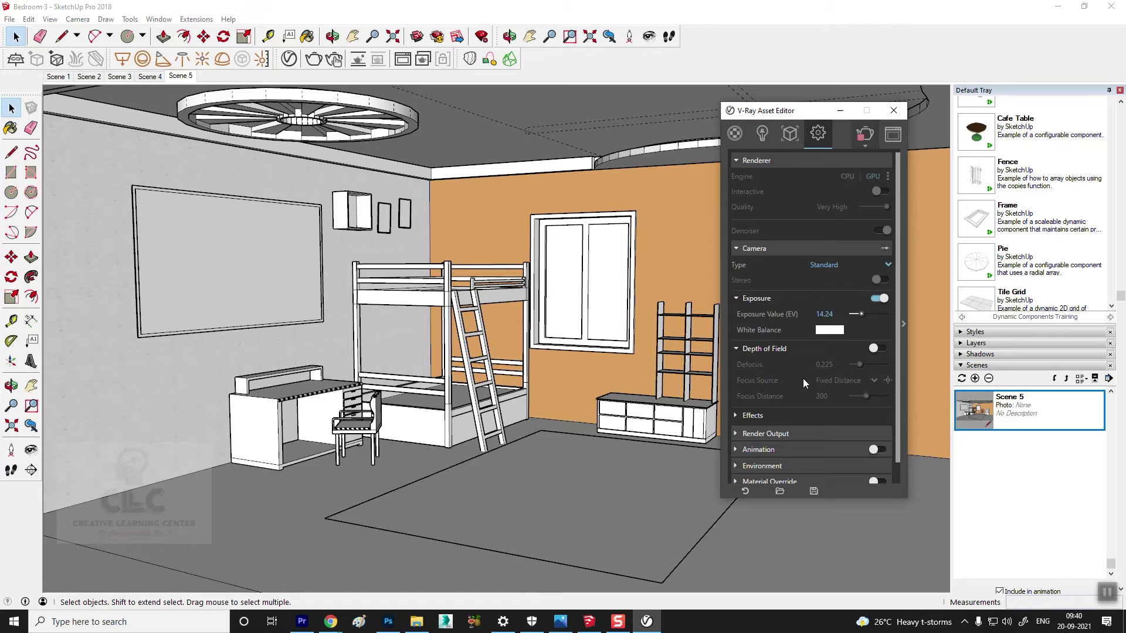
{"action": "left_click", "coordinate": [740, 434]}
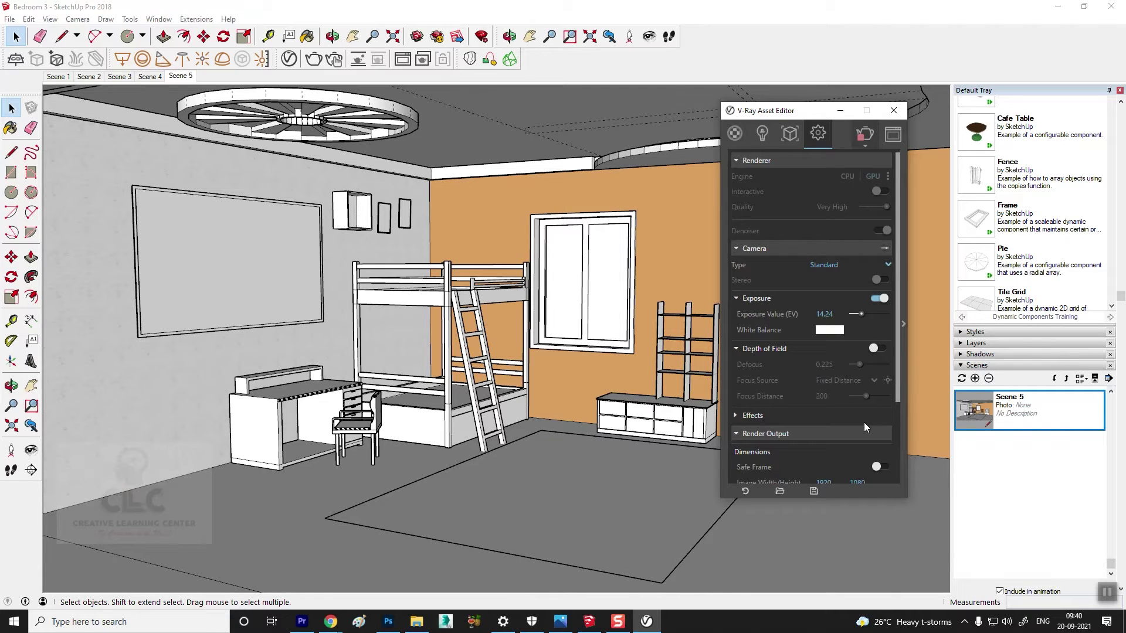
{"action": "left_click_drag", "start_coordinate": [895, 371], "coordinate": [896, 418]}
{"action": "double_click", "coordinate": [821, 420]}
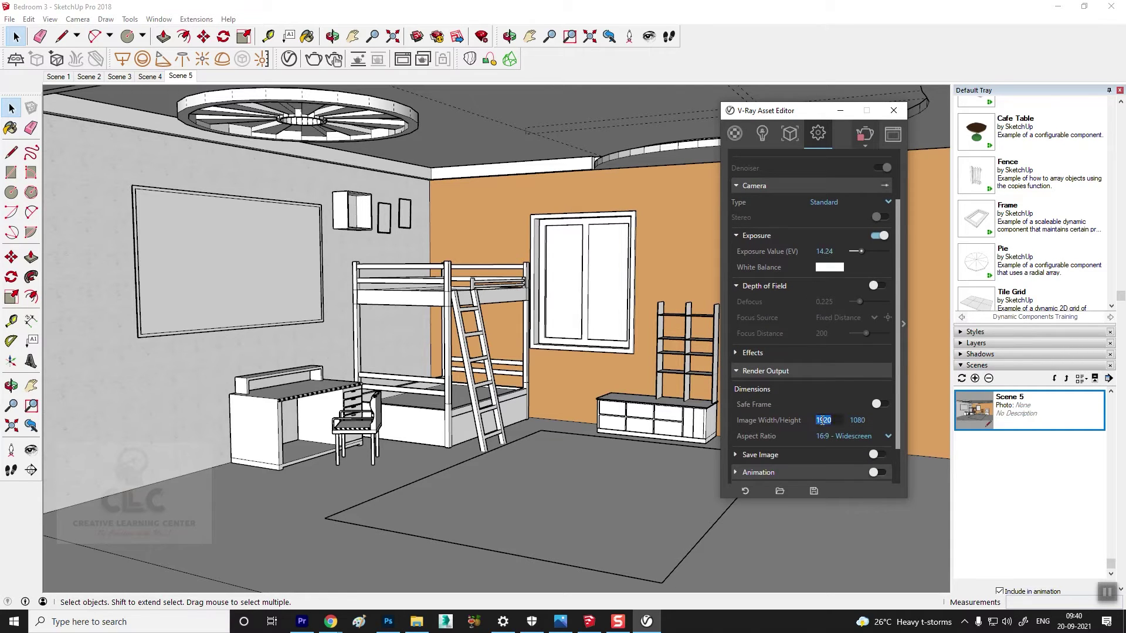
{"action": "type", "text": "960"}
{"action": "key", "text": "Tab"}
Toggle interactive rendering and reopen the V-Ray Asset Editor to review the settings
{"action": "left_click", "coordinate": [894, 110]}
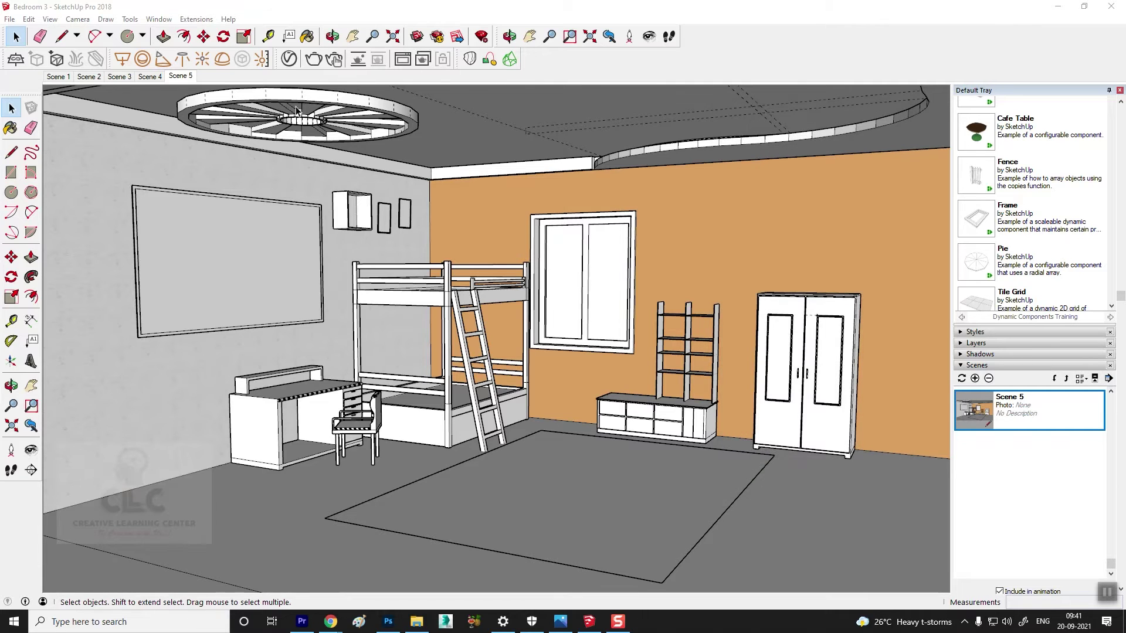
{"action": "left_click", "coordinate": [339, 63]}
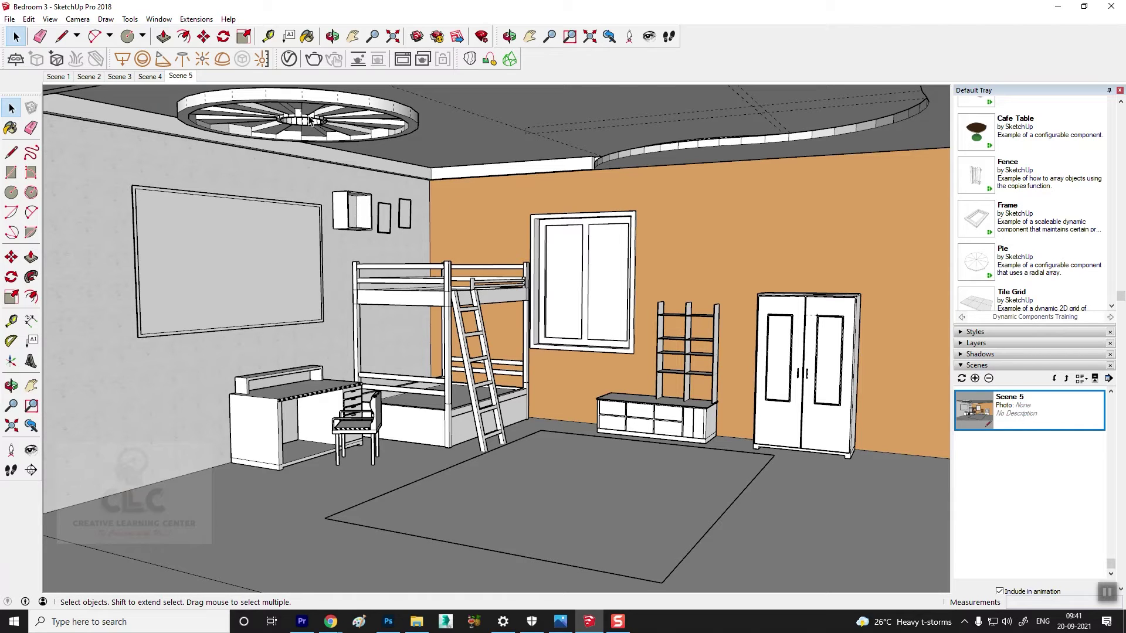
{"action": "left_click", "coordinate": [289, 59]}
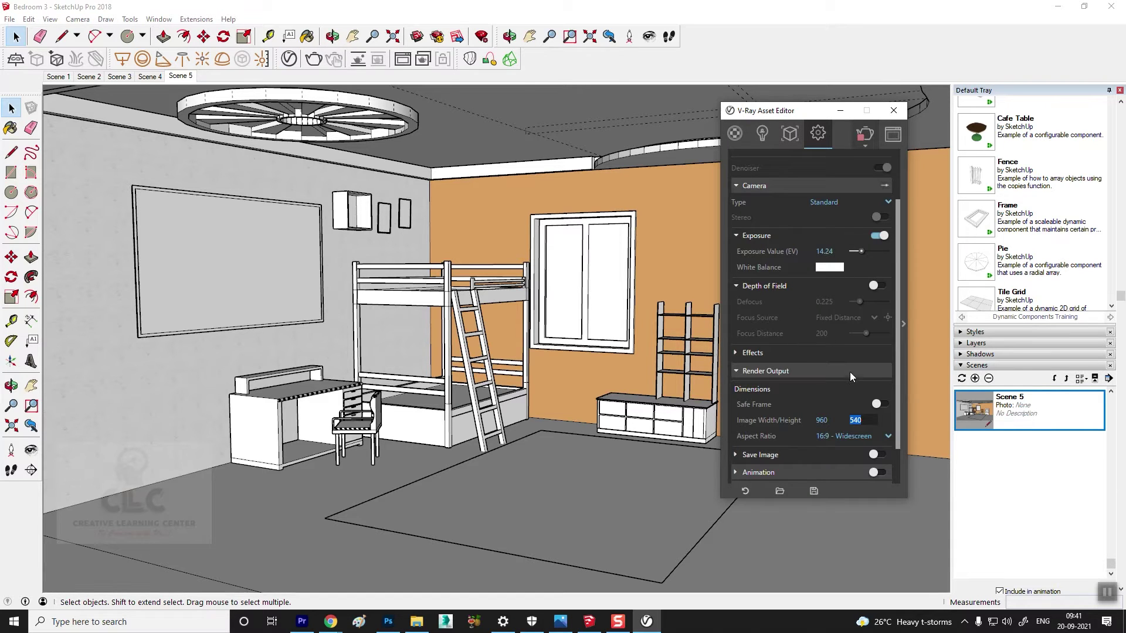
{"action": "scroll", "coordinate": [825, 395], "scroll_direction": "up", "scroll_amount": 3}
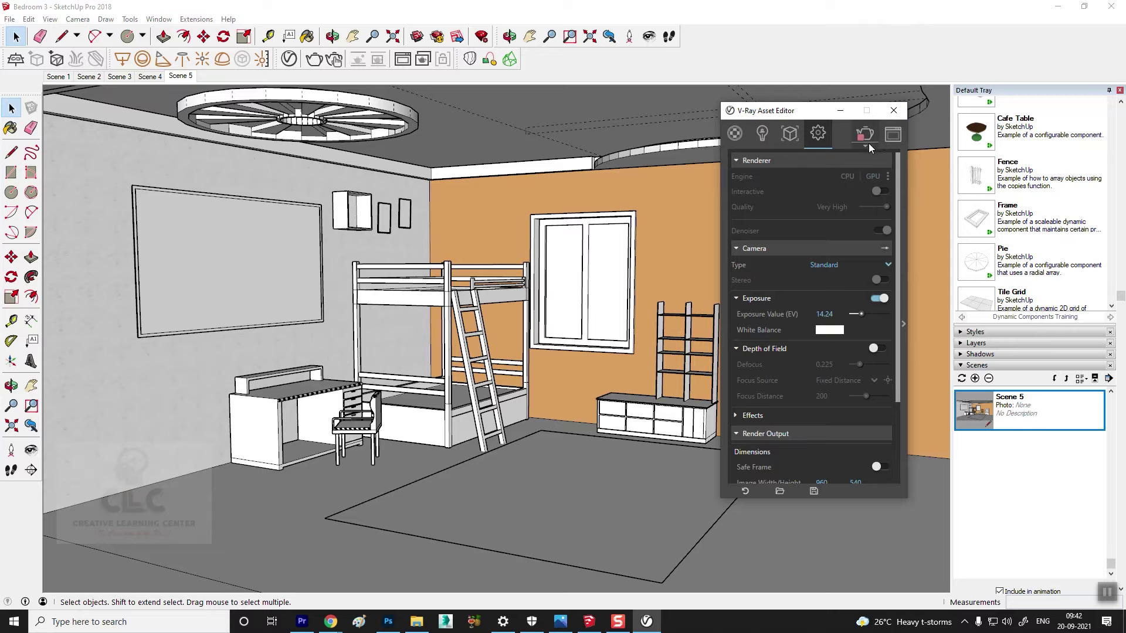
{"action": "left_click", "coordinate": [893, 110]}
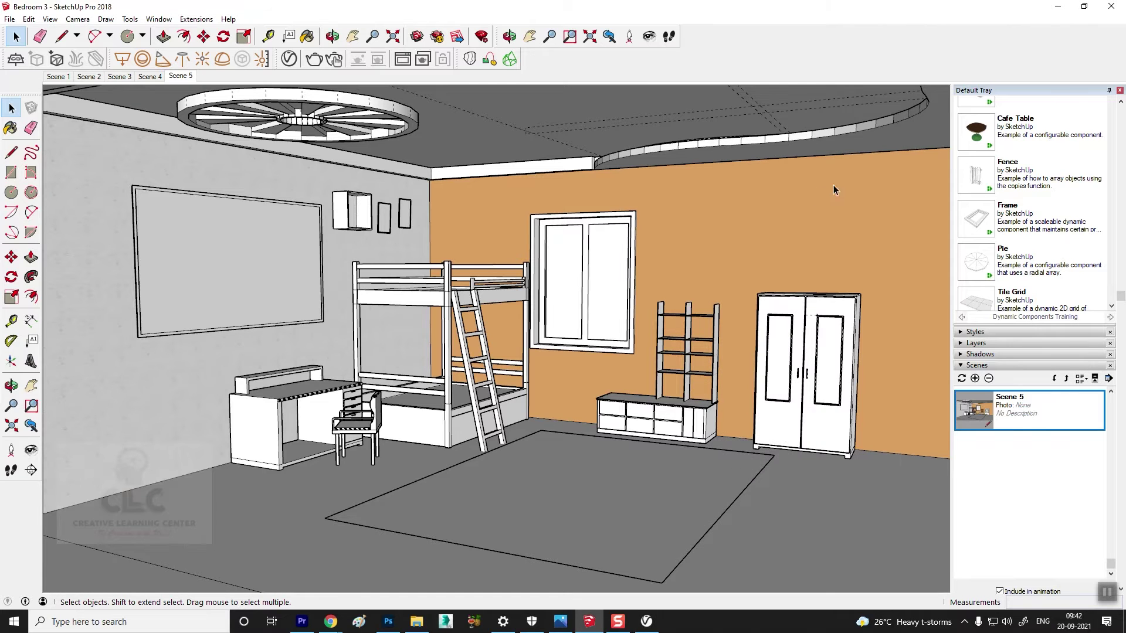
{"action": "left_click", "coordinate": [649, 620]}
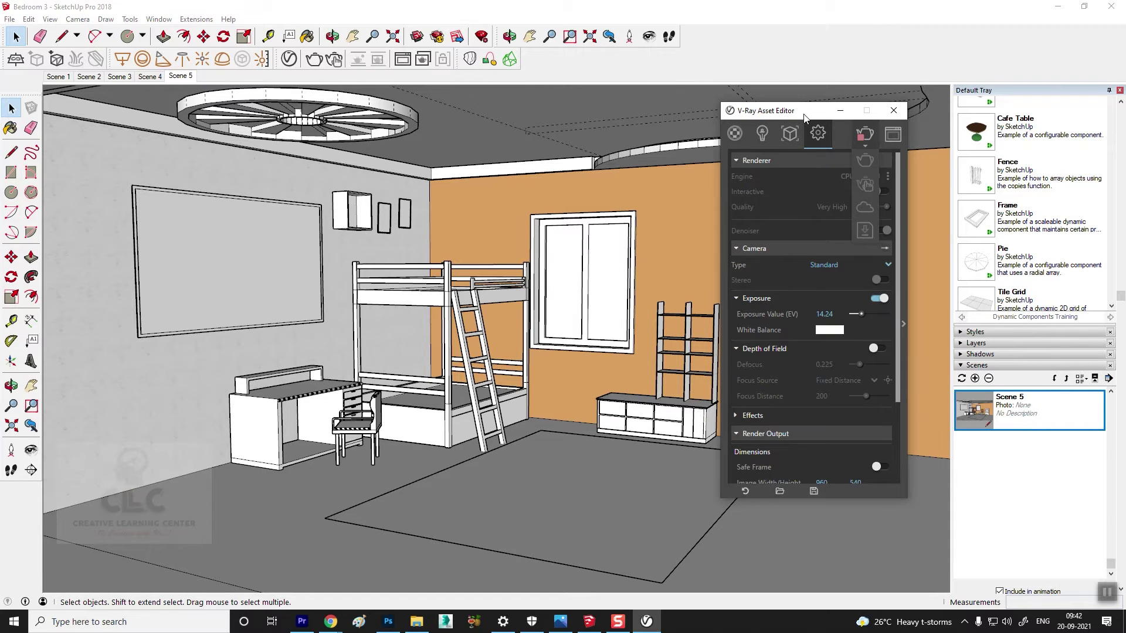
Render the bedroom and limit rendering to a region drawn around the cove light
{"action": "left_click", "coordinate": [840, 110]}
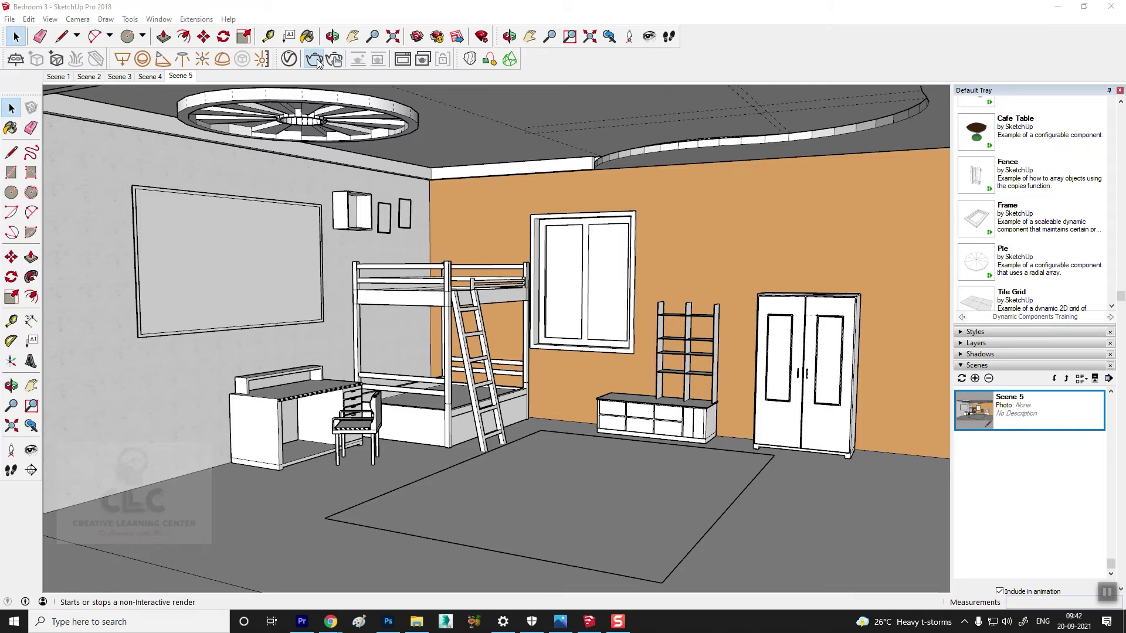
{"action": "left_click", "coordinate": [315, 60]}
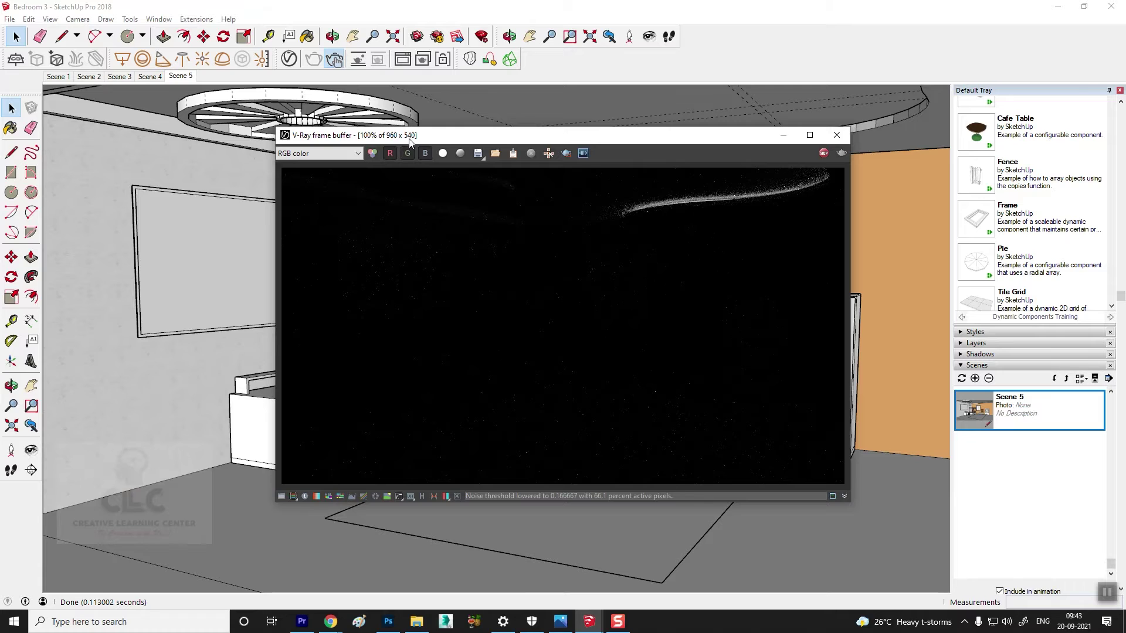
{"action": "left_click_drag", "start_coordinate": [583, 142], "coordinate": [388, 142]}
{"action": "left_click", "coordinate": [371, 152]}
{"action": "mouse_move", "coordinate": [386, 170]}
{"action": "left_mouse_down"}
{"action": "mouse_move", "coordinate": [667, 306]}
{"action": "mouse_move", "coordinate": [666, 391]}
{"action": "left_mouse_up"}
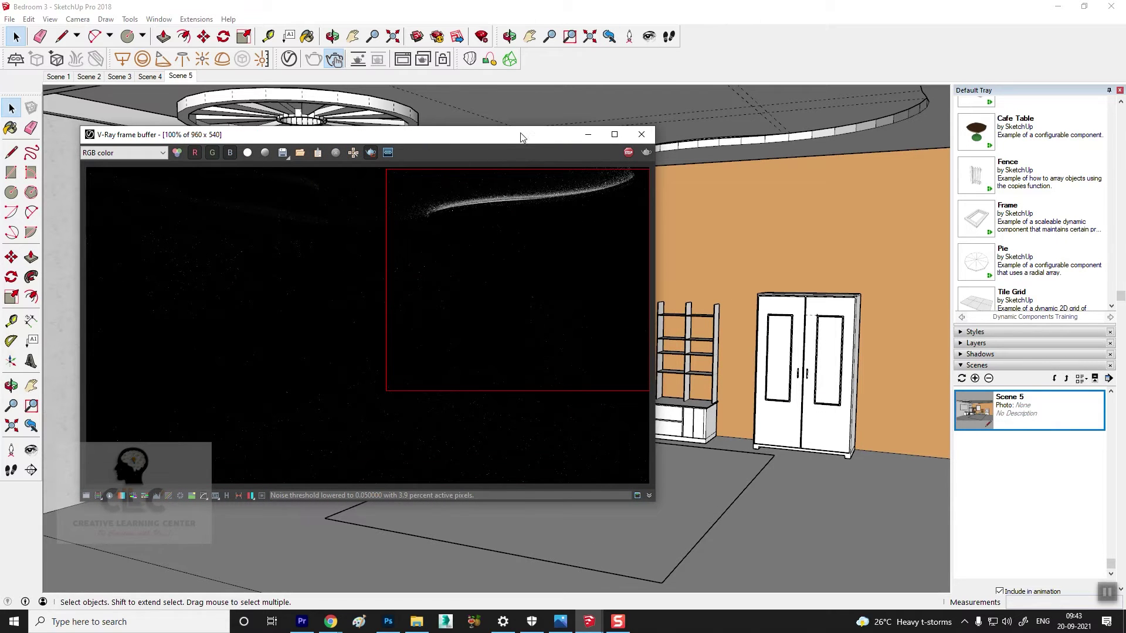
{"action": "left_click_drag", "start_coordinate": [520, 137], "coordinate": [483, 128]}
Show the V-Ray lights list, now holding SunLight and the Mesh Light
{"action": "left_click", "coordinate": [306, 37]}
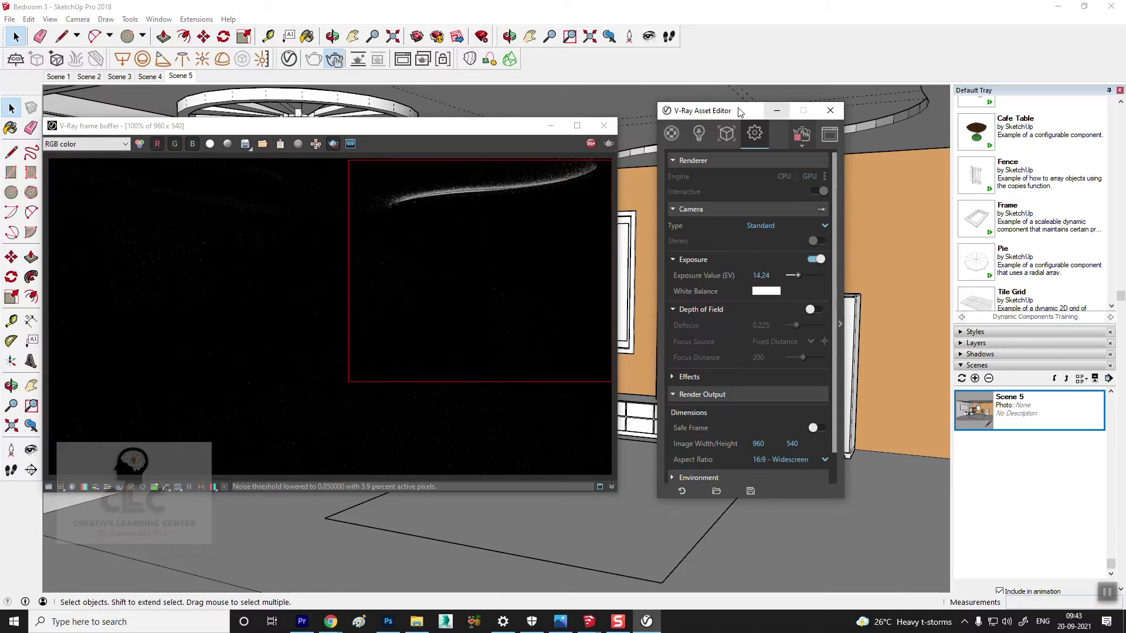
{"action": "left_click_drag", "start_coordinate": [740, 112], "coordinate": [791, 102]}
{"action": "left_click", "coordinate": [753, 123]}
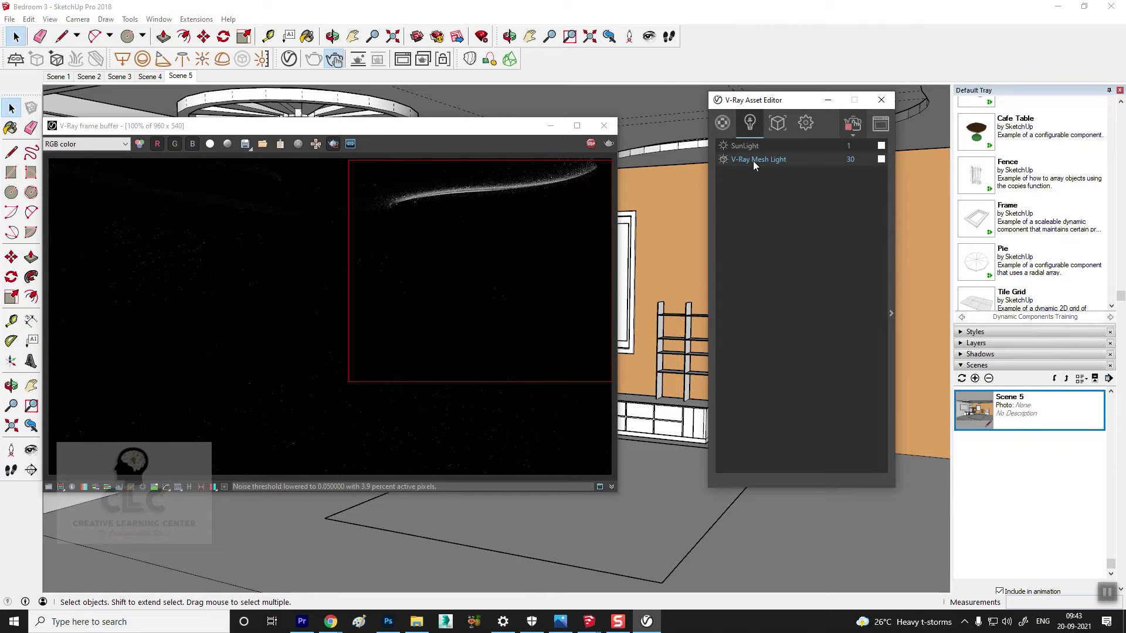
Open the V-Ray Mesh Light settings and set its intensity to 100
{"action": "left_click", "coordinate": [891, 315]}
{"action": "left_click_drag", "start_coordinate": [901, 106], "coordinate": [819, 101]}
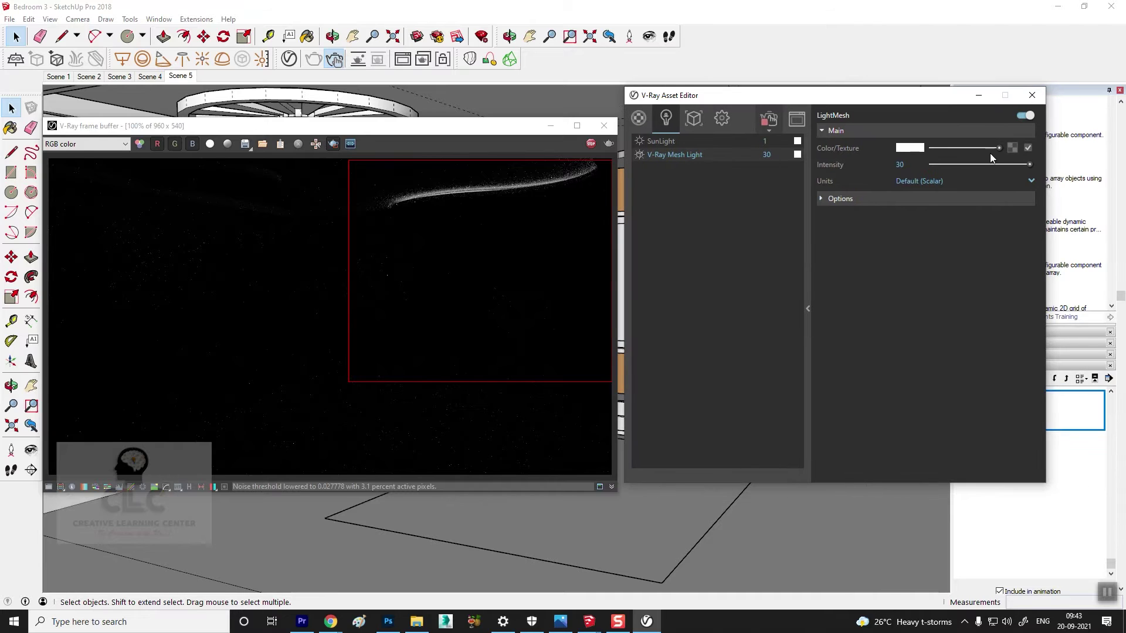
{"action": "left_click", "coordinate": [765, 155]}
{"action": "type", "text": "100"}
{"action": "key", "text": "Return"}
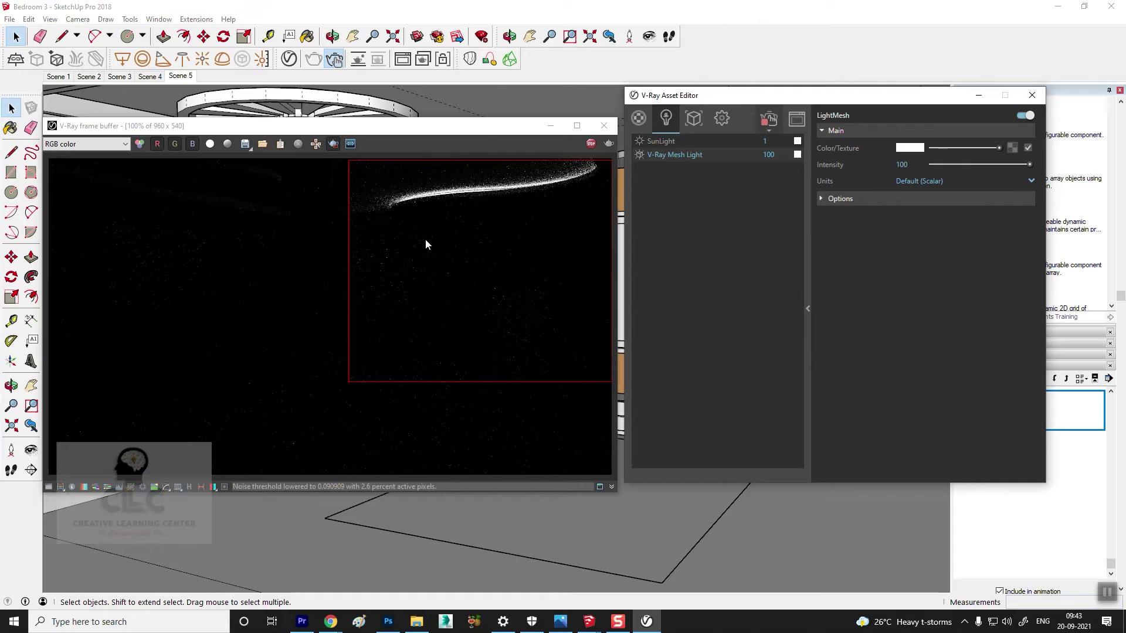
Change the mesh light colour from white to full-saturation sky blue (G 0.639, B 1)
{"action": "left_click", "coordinate": [908, 148]}
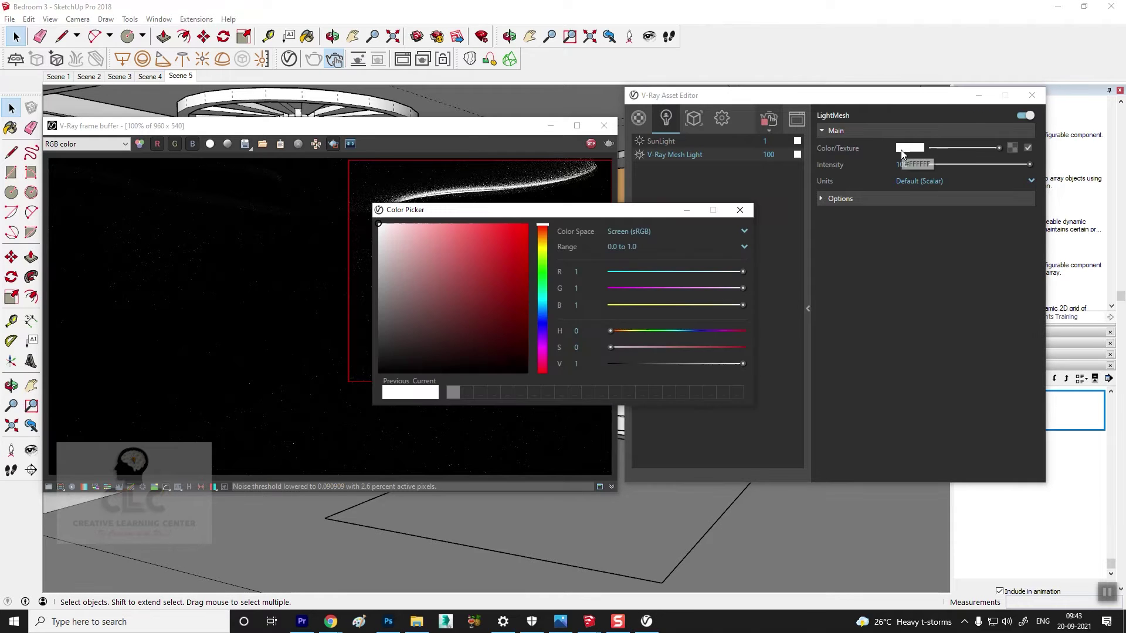
{"action": "left_click_drag", "start_coordinate": [518, 240], "coordinate": [528, 224]}
{"action": "mouse_move", "coordinate": [624, 212]}
{"action": "left_mouse_down"}
{"action": "mouse_move", "coordinate": [681, 256]}
{"action": "mouse_move", "coordinate": [874, 222]}
{"action": "left_mouse_up"}
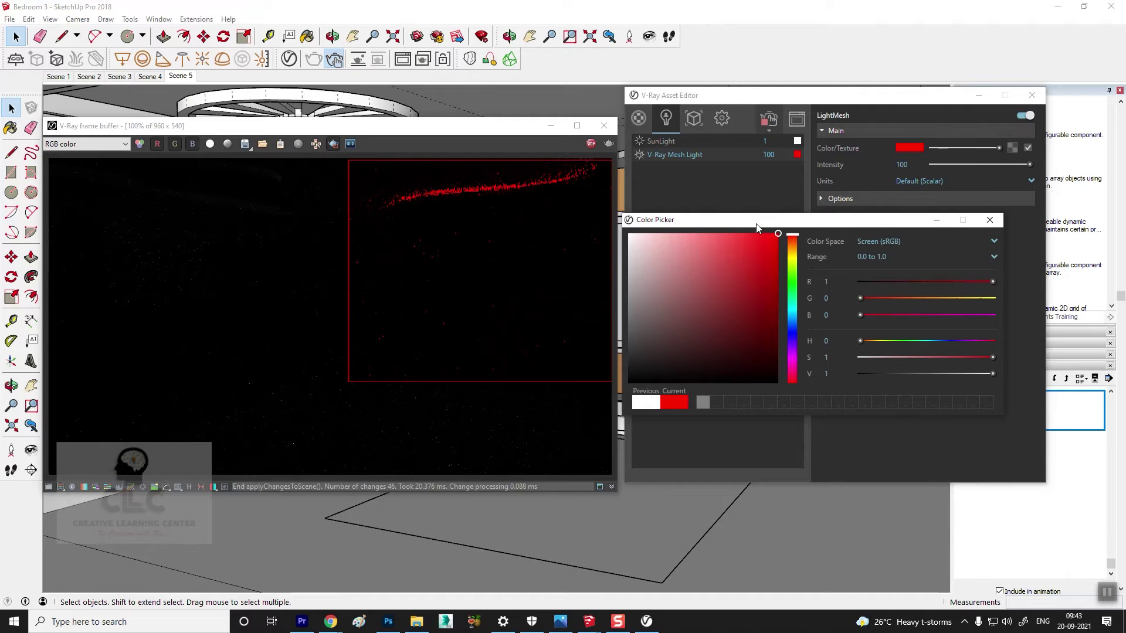
{"action": "left_click_drag", "start_coordinate": [756, 224], "coordinate": [706, 228]}
{"action": "mouse_move", "coordinate": [743, 267]}
{"action": "left_mouse_down"}
{"action": "mouse_move", "coordinate": [742, 253]}
{"action": "mouse_move", "coordinate": [745, 286]}
{"action": "mouse_move", "coordinate": [743, 250]}
{"action": "left_mouse_up"}
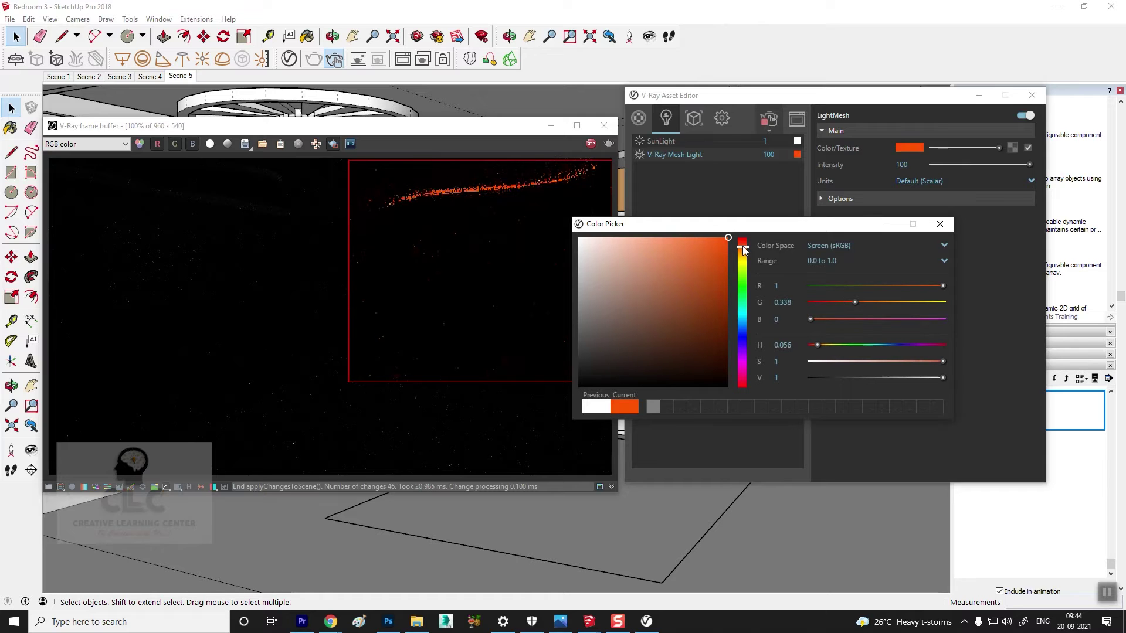
{"action": "mouse_move", "coordinate": [743, 251]}
{"action": "left_mouse_down"}
{"action": "mouse_move", "coordinate": [741, 369]}
{"action": "mouse_move", "coordinate": [742, 271]}
{"action": "mouse_move", "coordinate": [746, 324]}
{"action": "left_mouse_up"}
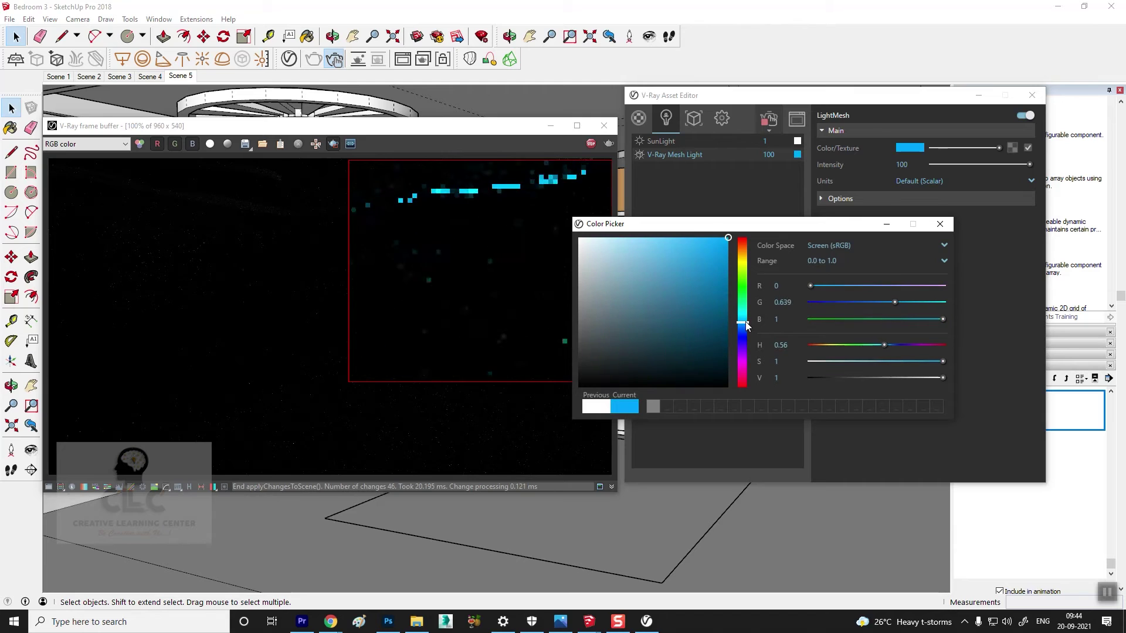
{"action": "left_click", "coordinate": [940, 224]}
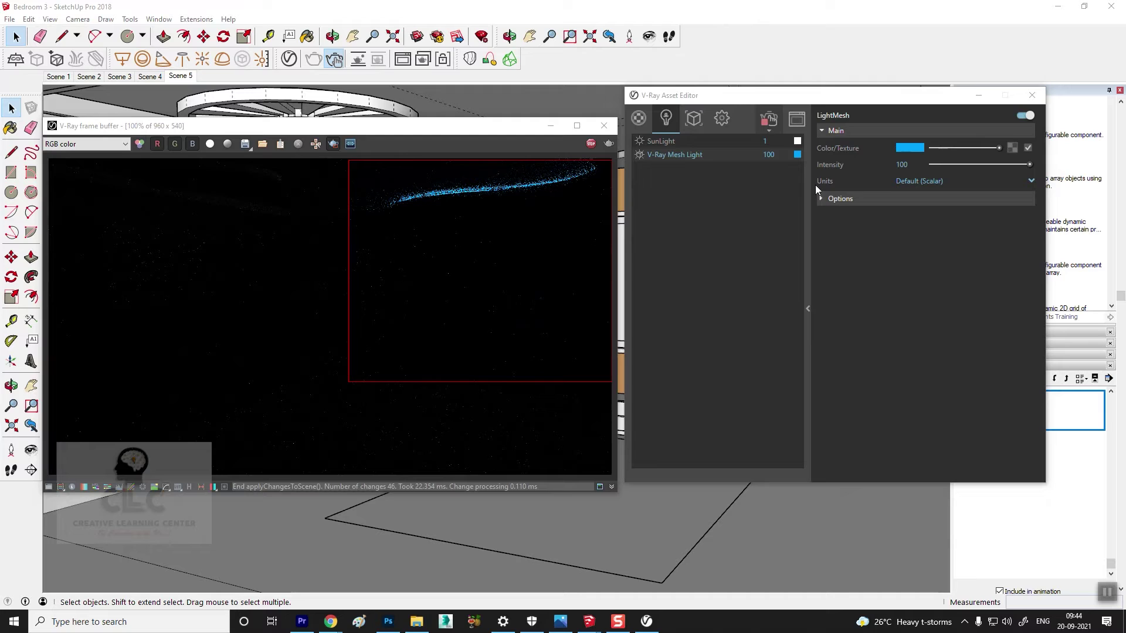
Switch the mesh light units to Radiant power (W), tick No Decay, and set intensity 500
{"action": "left_click", "coordinate": [939, 182]}
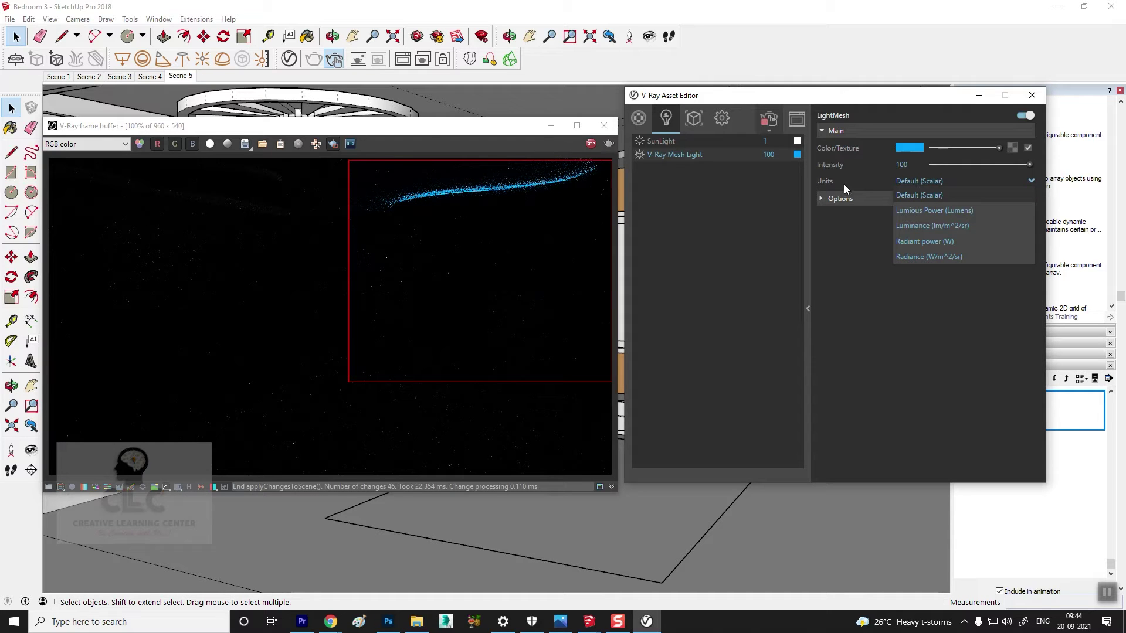
{"action": "left_click", "coordinate": [924, 241]}
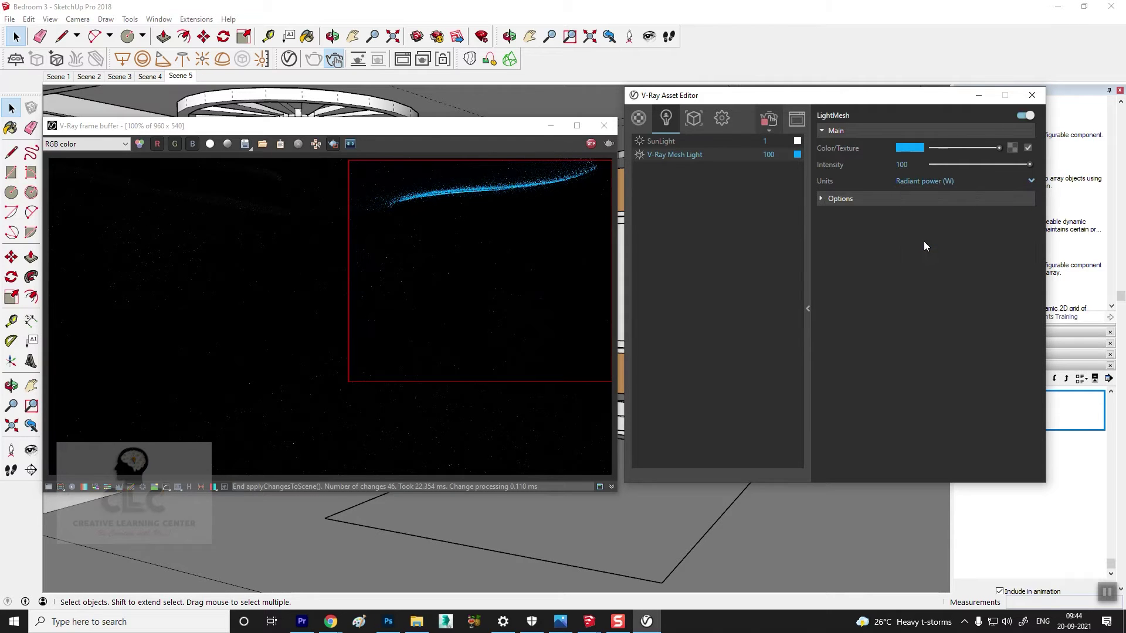
{"action": "left_click", "coordinate": [821, 198]}
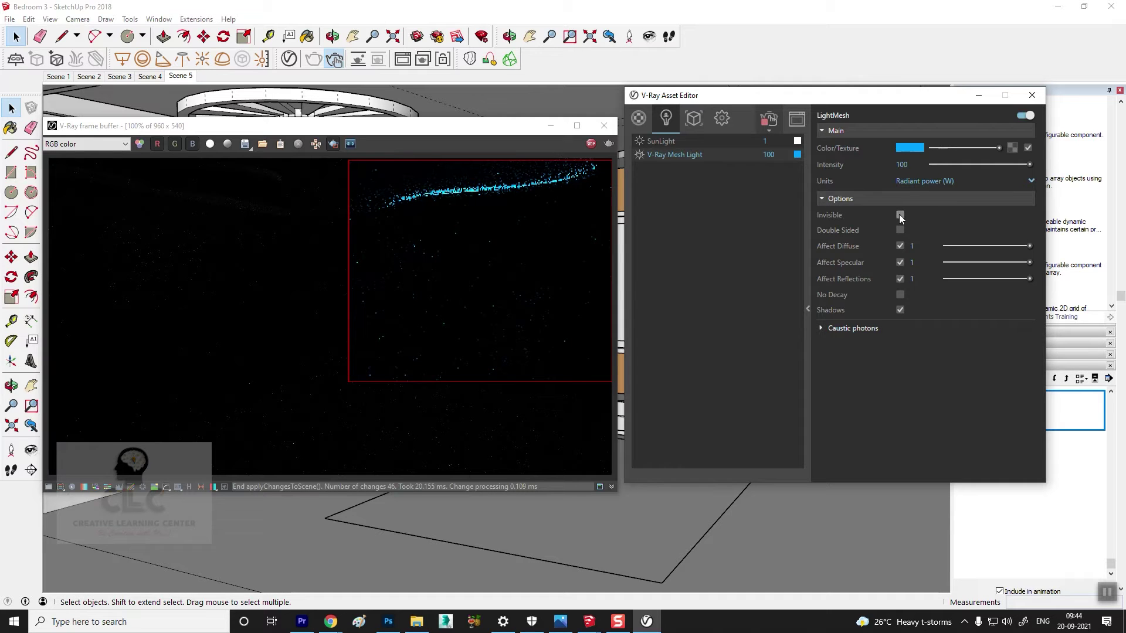
{"action": "left_click", "coordinate": [900, 295]}
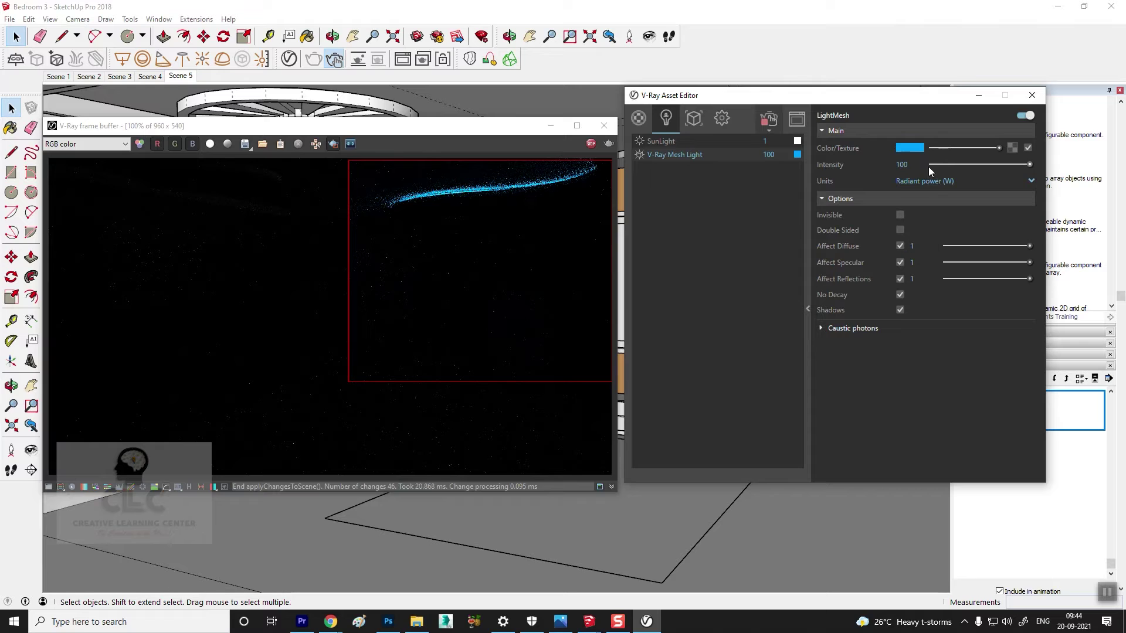
{"action": "left_click_drag", "start_coordinate": [908, 164], "coordinate": [840, 163]}
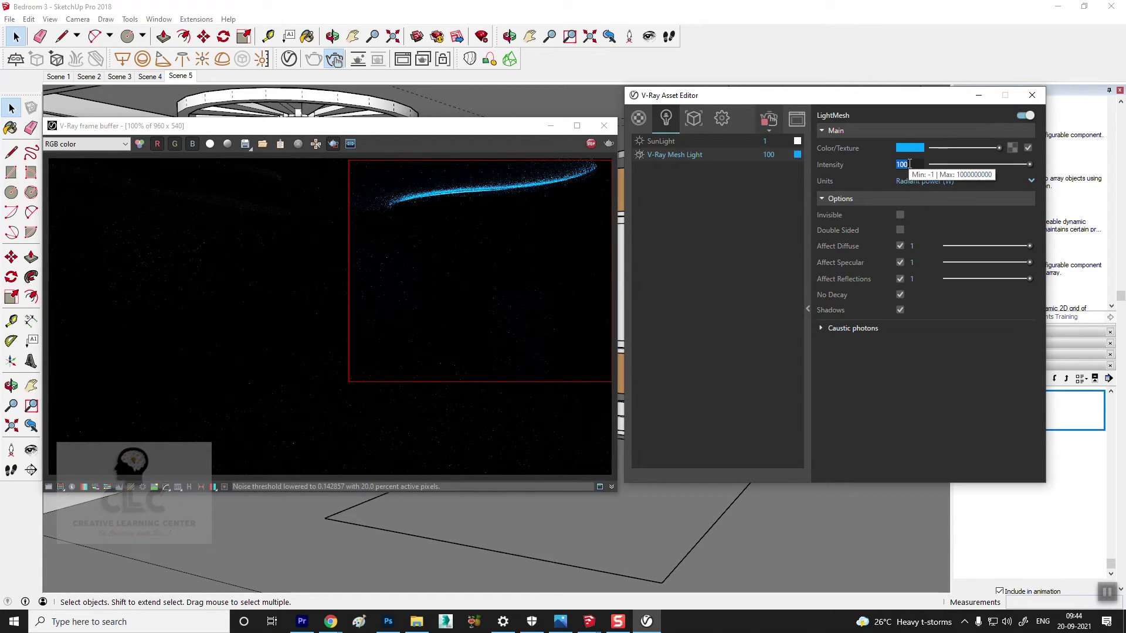
{"action": "type", "text": "500"}
{"action": "key", "text": "Return"}
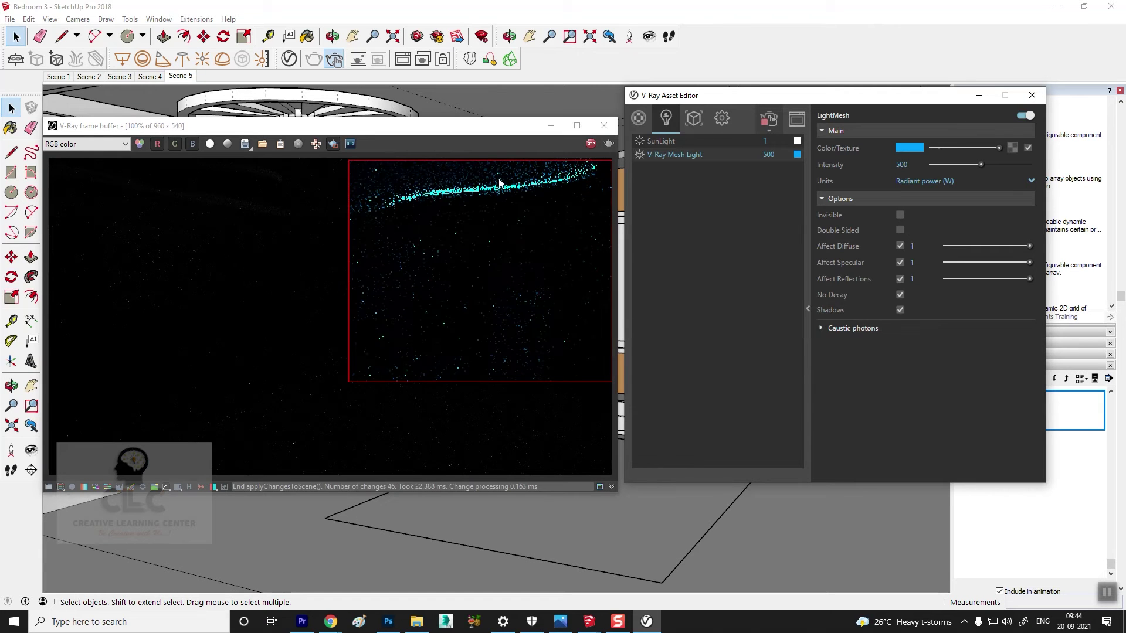
{"action": "left_click_drag", "start_coordinate": [391, 143], "coordinate": [469, 127]}
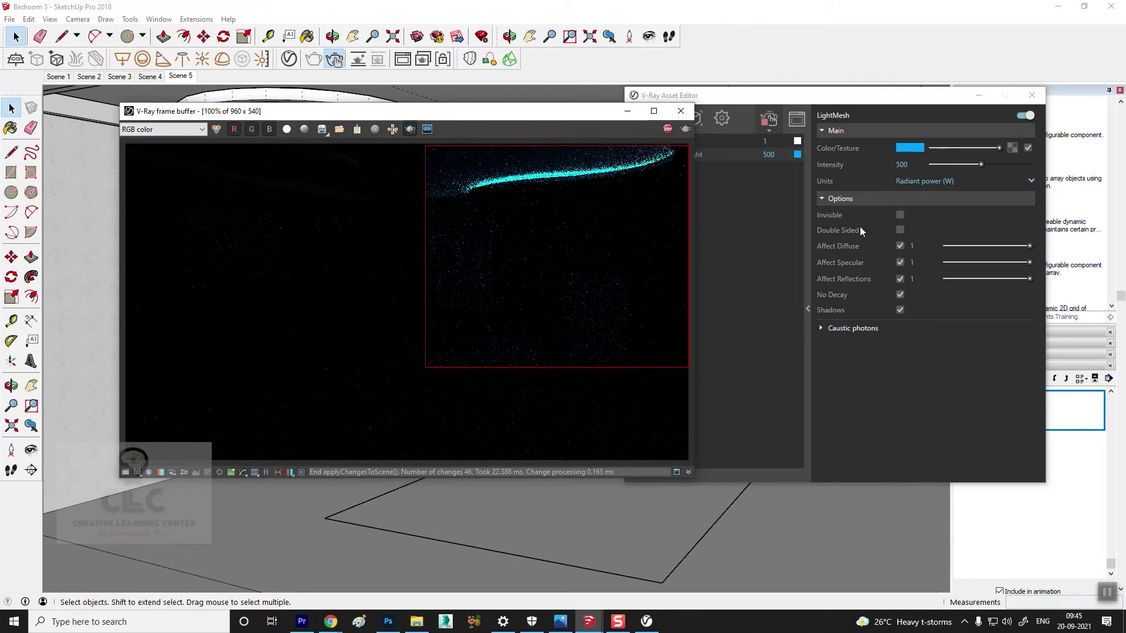
Bring the Asset Editor forward, move both V-Ray windows aside, and close the frame buffer
{"action": "left_click", "coordinate": [900, 294]}
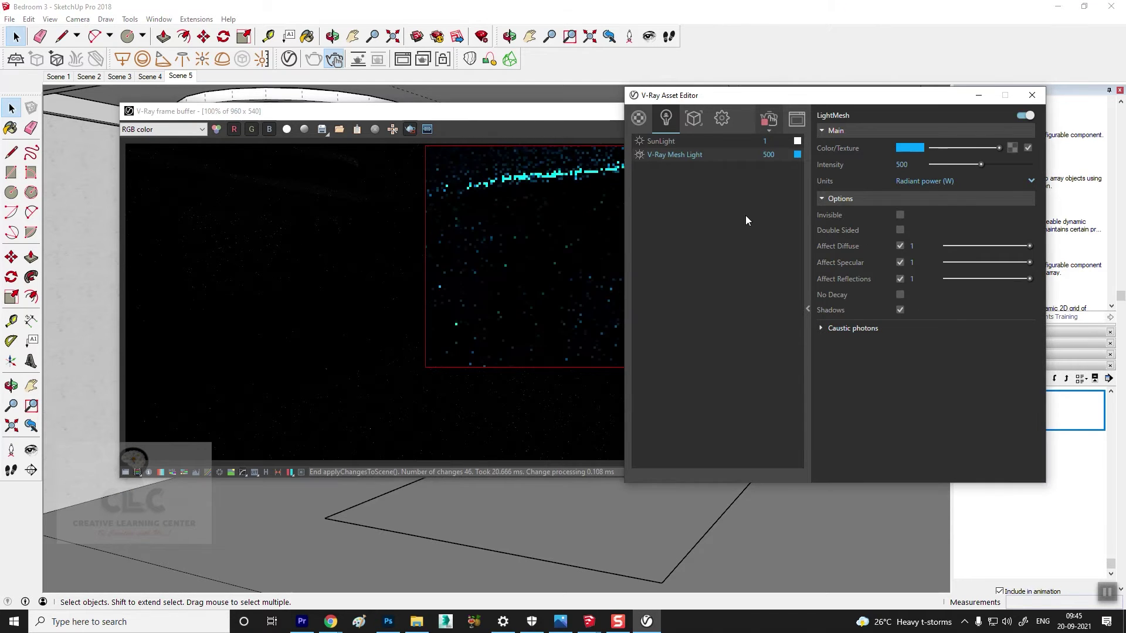
{"action": "left_click_drag", "start_coordinate": [514, 112], "coordinate": [462, 110]}
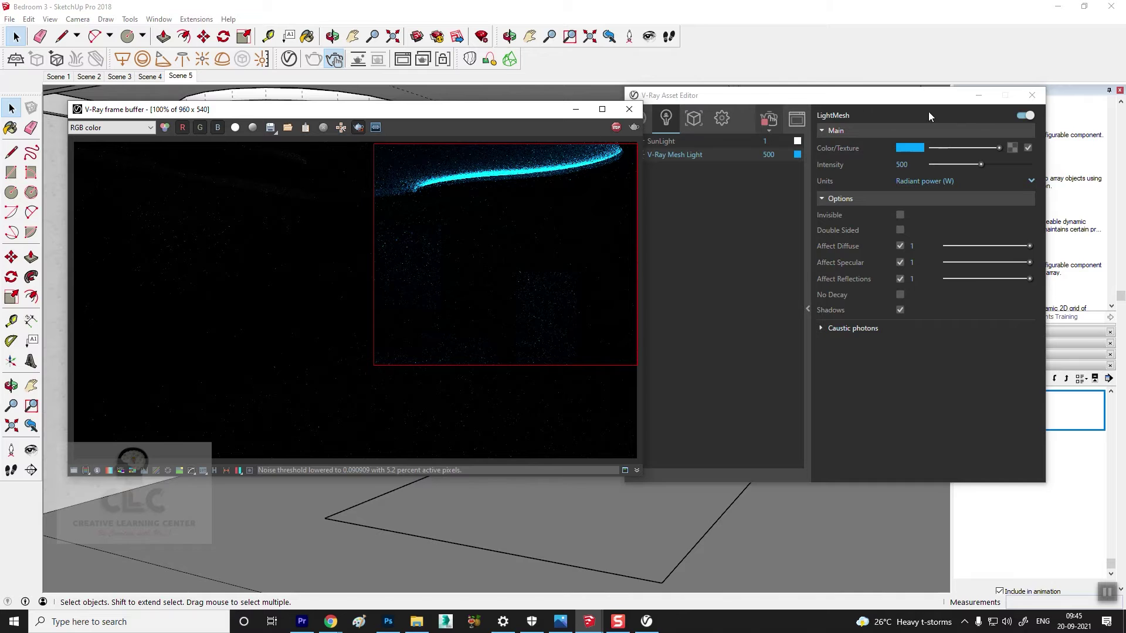
{"action": "left_click_drag", "start_coordinate": [805, 101], "coordinate": [845, 97]}
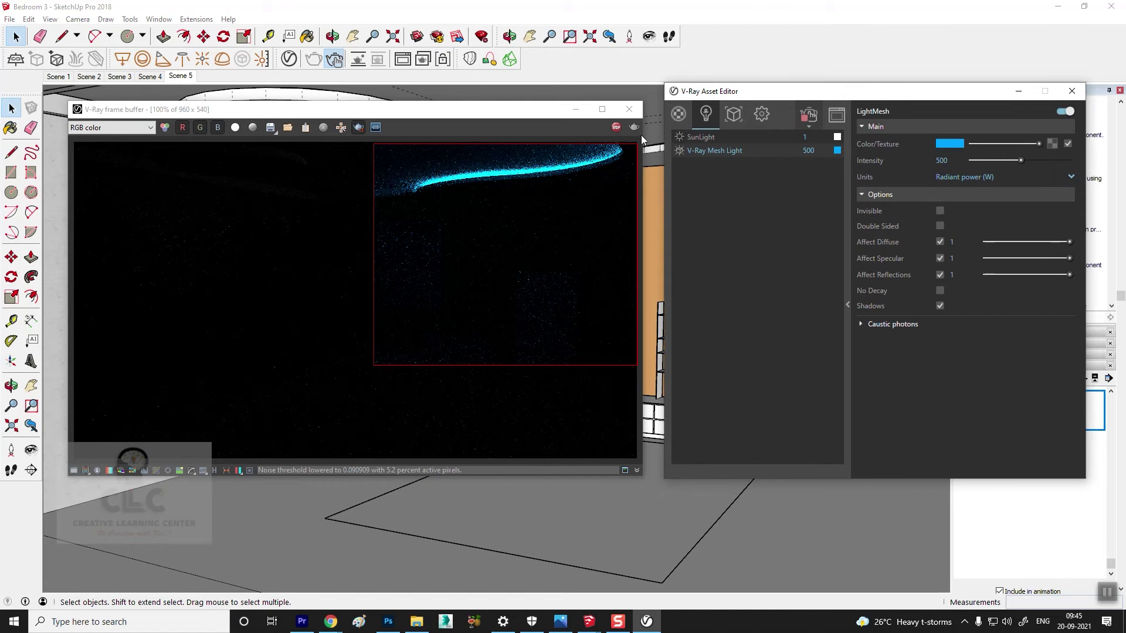
{"action": "left_click", "coordinate": [358, 128]}
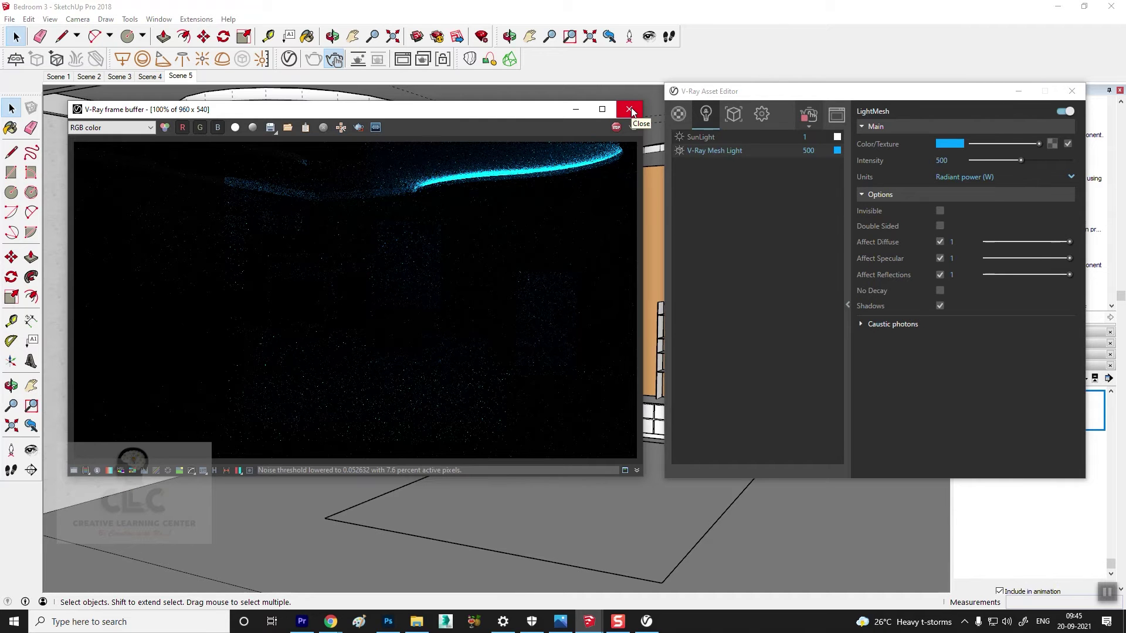
{"action": "left_click", "coordinate": [631, 109]}
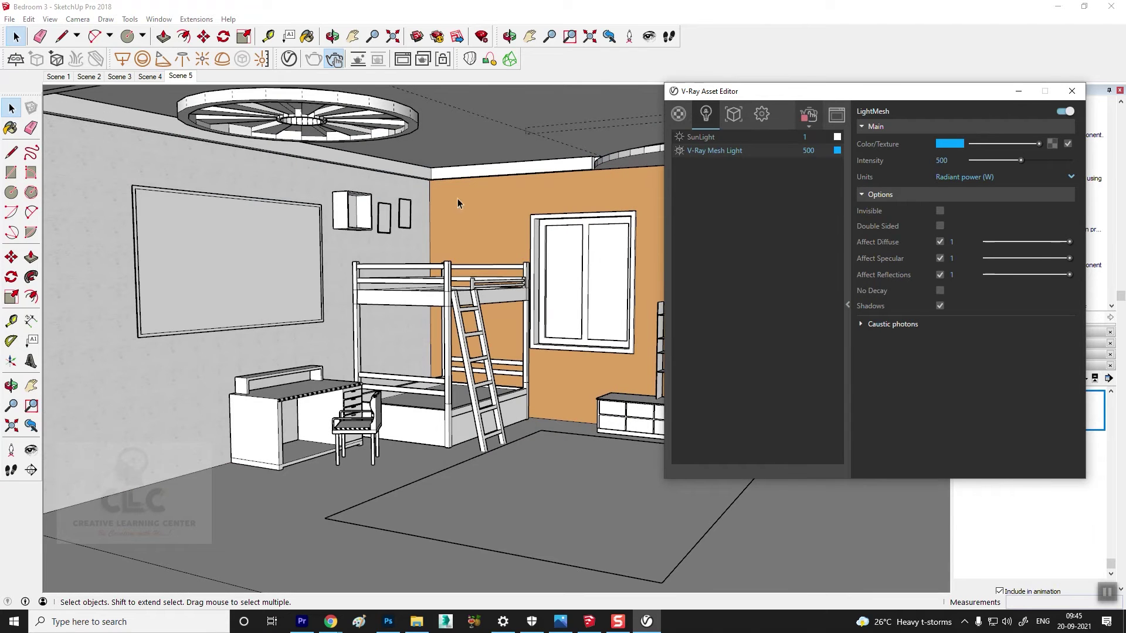
Convert the round ceiling ring group into V-Ray Mesh Light#1
{"action": "middle_click_drag", "start_coordinate": [405, 195], "coordinate": [341, 133]}
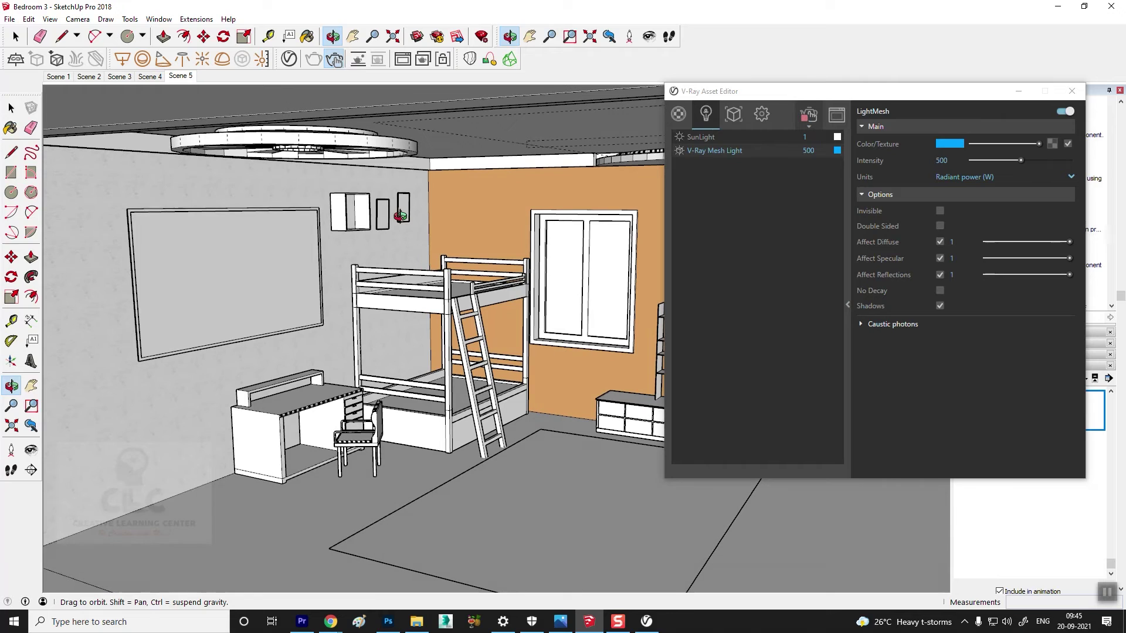
{"action": "double_click", "coordinate": [339, 132]}
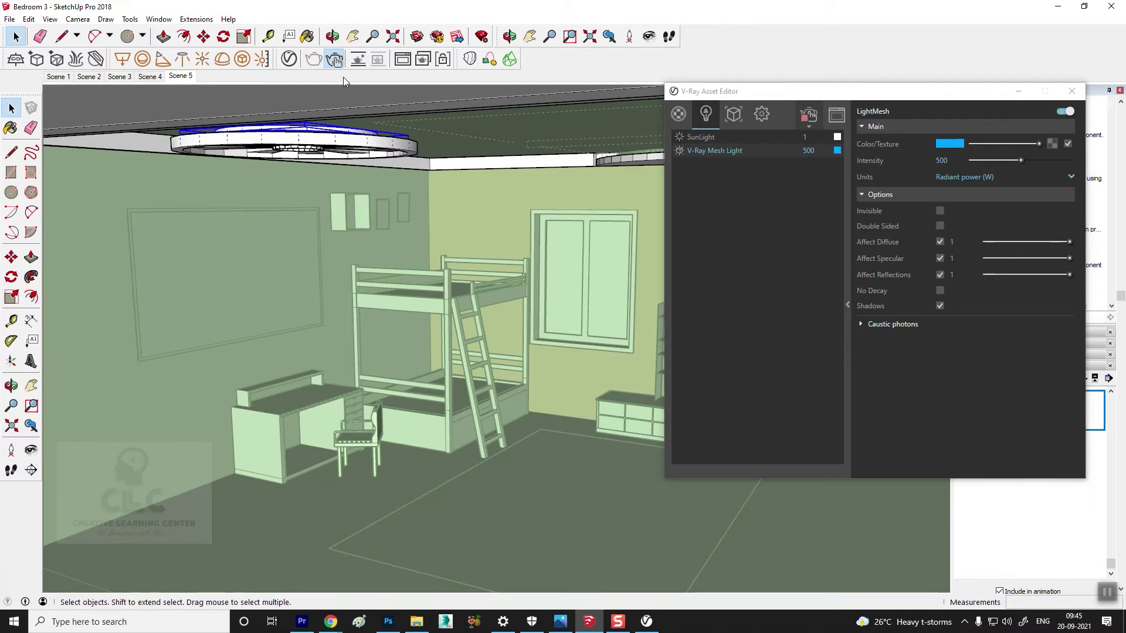
{"action": "left_click", "coordinate": [244, 61]}
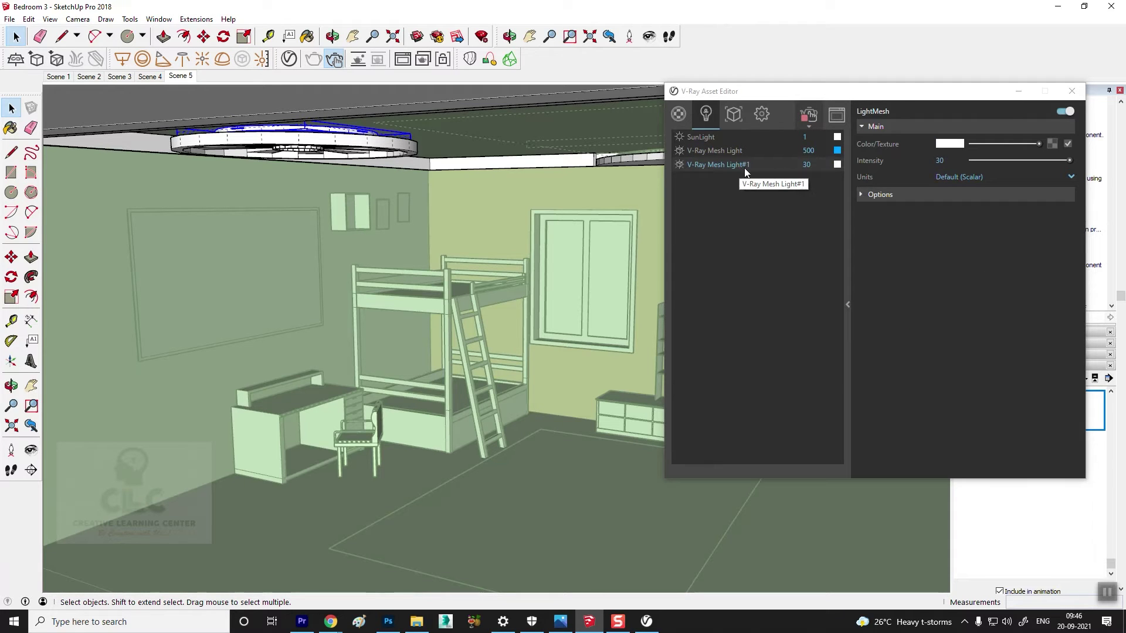
Set the new mesh light's colour to fully saturated green
{"action": "left_click", "coordinate": [950, 144]}
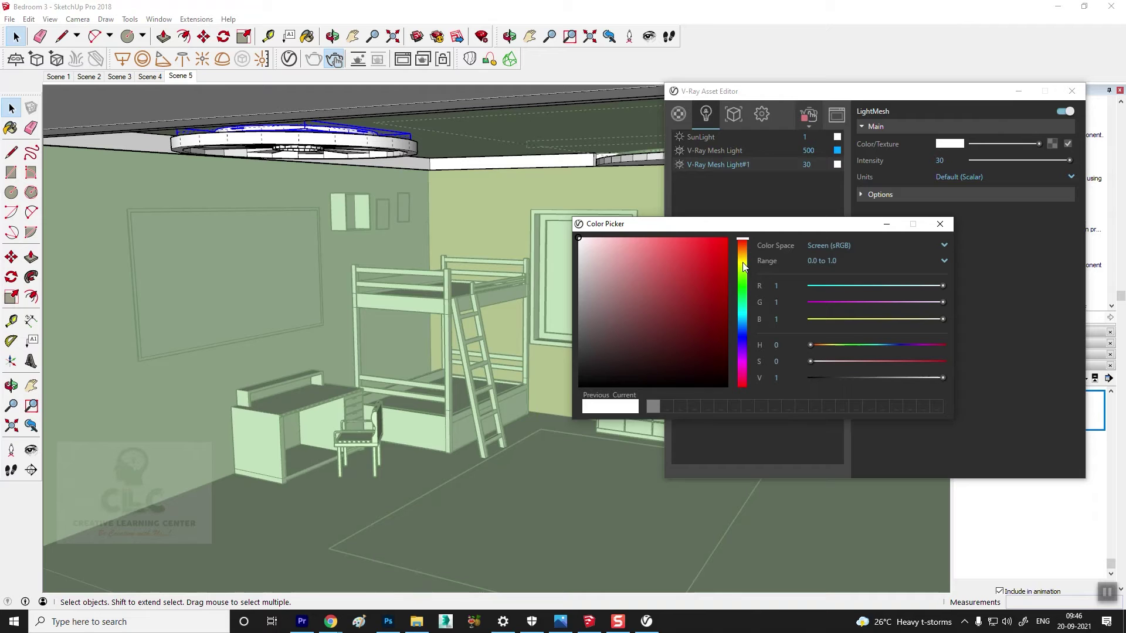
{"action": "left_click_drag", "start_coordinate": [743, 266], "coordinate": [743, 284]}
{"action": "left_click", "coordinate": [727, 238]}
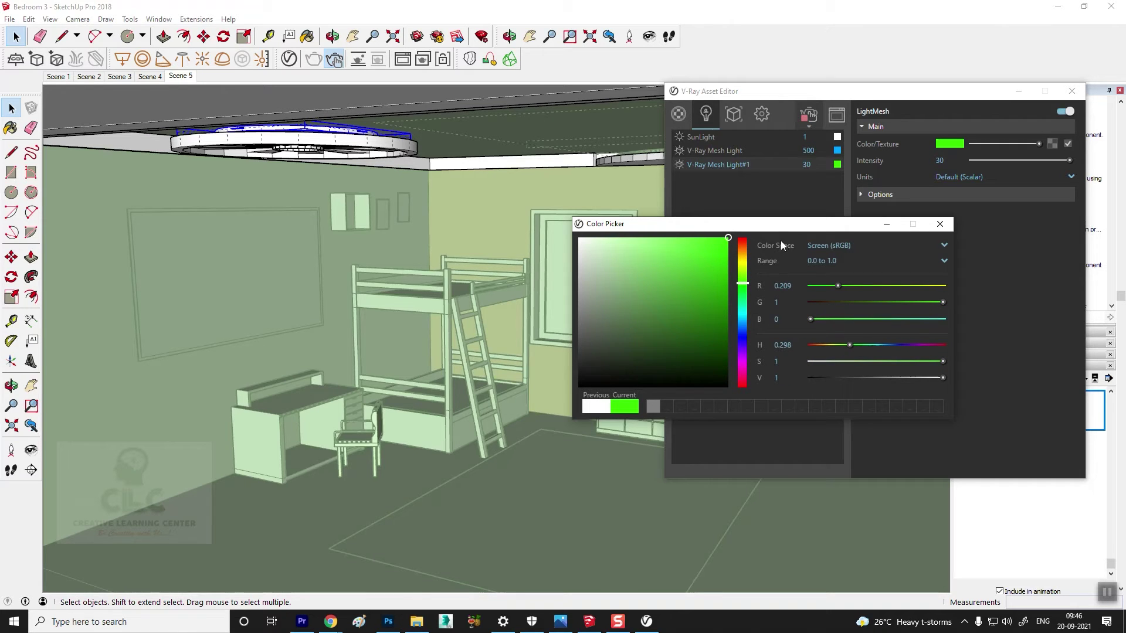
{"action": "left_click", "coordinate": [941, 225]}
Set the mesh light's intensity to 300 in Radiant power (W) units
{"action": "left_click", "coordinate": [960, 174]}
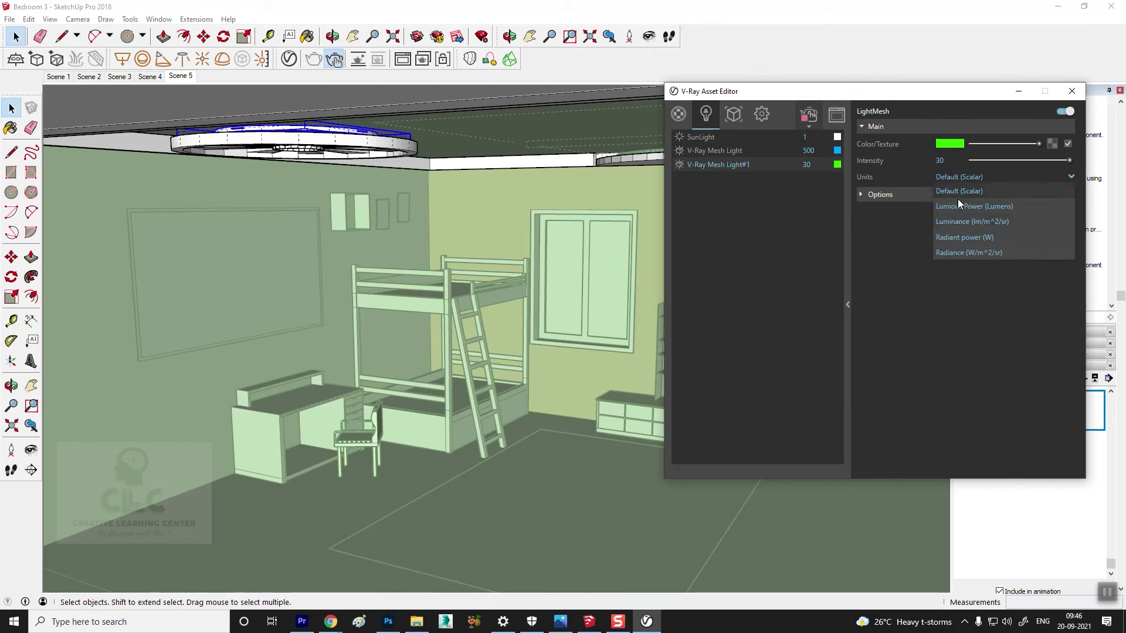
{"action": "left_click", "coordinate": [965, 238]}
{"action": "left_click", "coordinate": [940, 161]}
{"action": "type", "text": "0"}
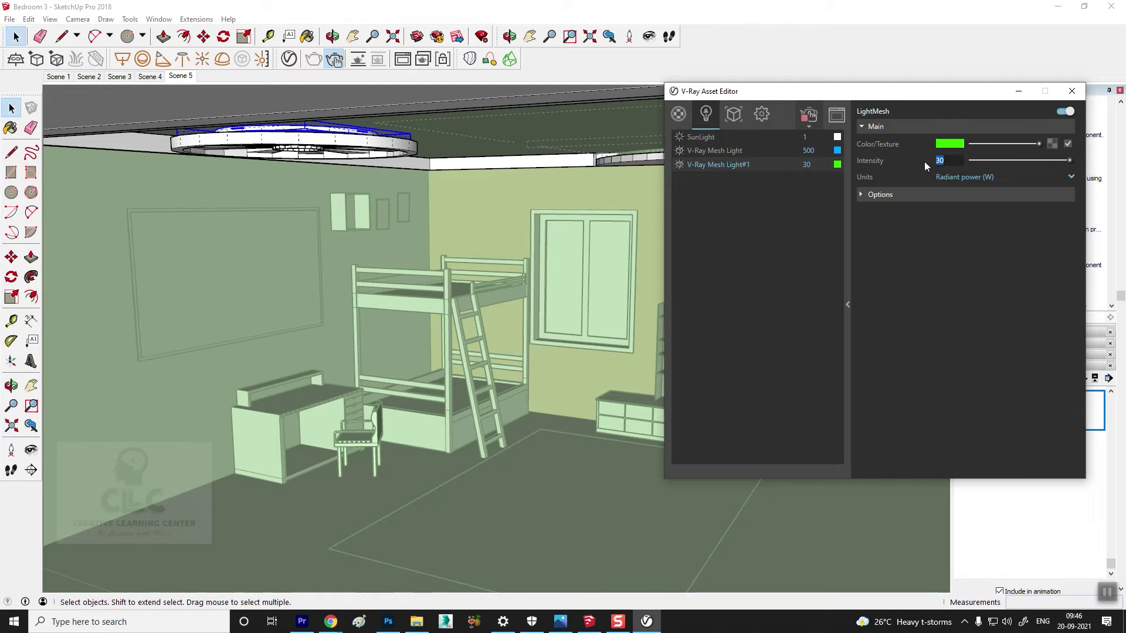
{"action": "key", "text": "Return"}
Return to the Scene 5 view and restart the interactive render
{"action": "left_click_drag", "start_coordinate": [925, 96], "coordinate": [823, 82]}
{"action": "double_click", "coordinate": [1073, 410]}
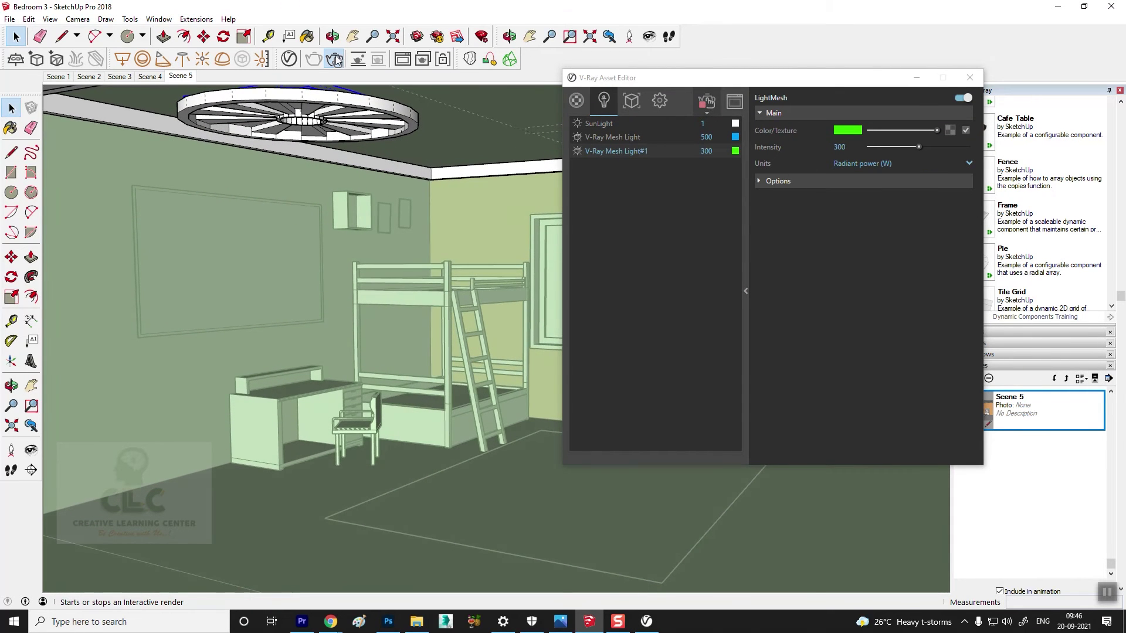
{"action": "left_click", "coordinate": [334, 59]}
{"action": "left_click", "coordinate": [336, 62]}
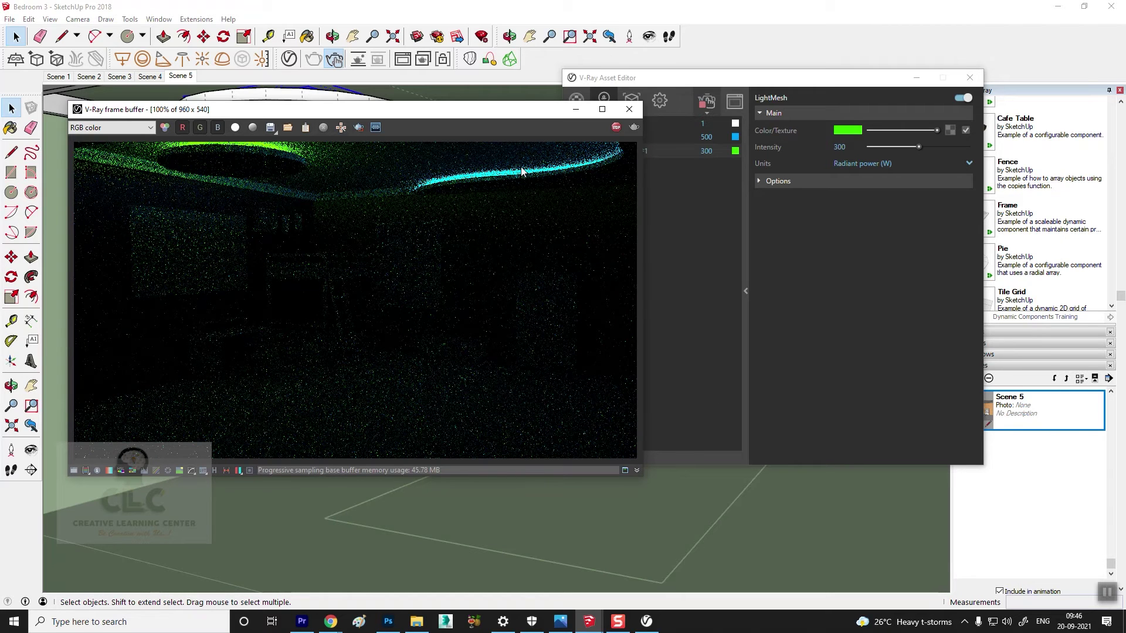
Switch V-Ray Mesh Light#1's colour from green to white (RGB 1, 1, 1)
{"action": "left_click_drag", "start_coordinate": [384, 113], "coordinate": [430, 101]}
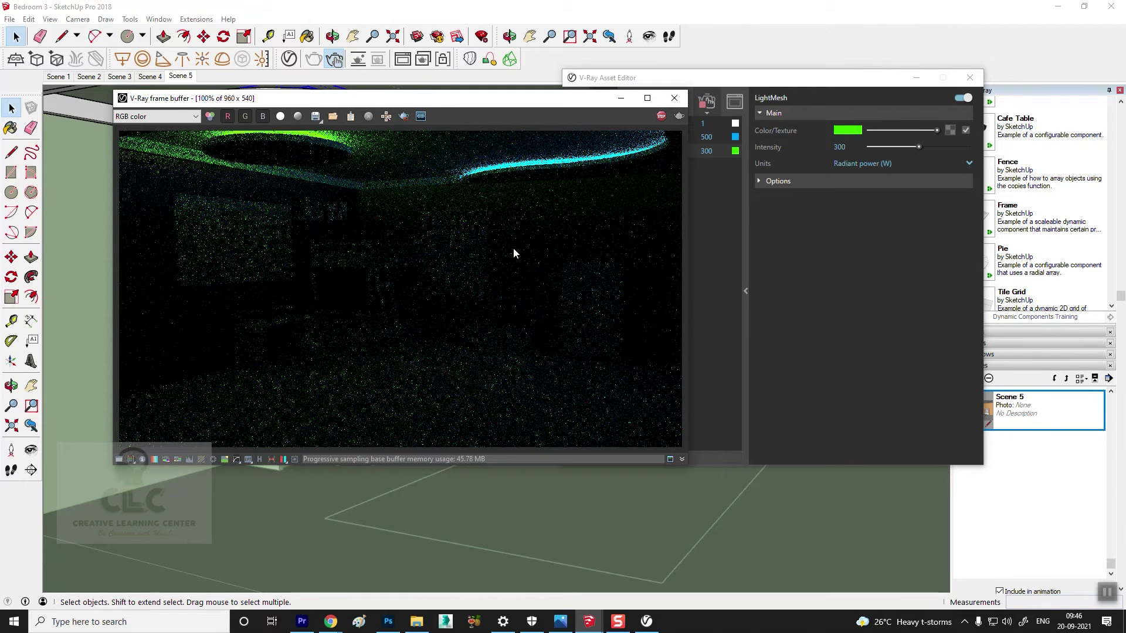
{"action": "left_click", "coordinate": [837, 130]}
{"action": "left_click_drag", "start_coordinate": [586, 247], "coordinate": [524, 212]}
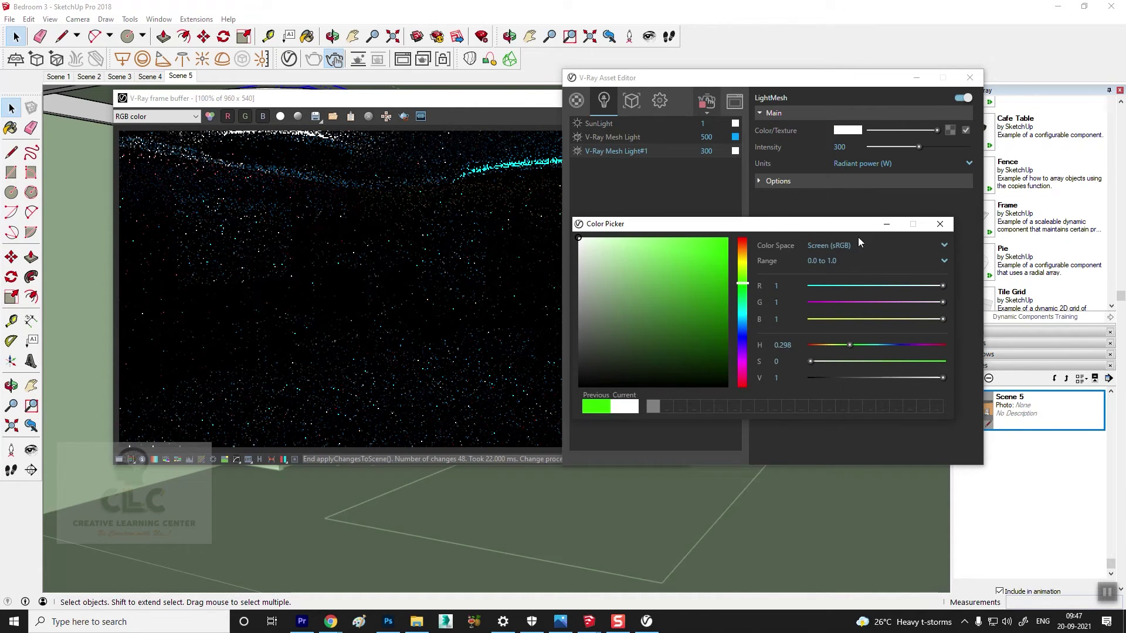
Set the mesh light to intensity 500, trying lumens before returning to Radiant power (W)
{"action": "left_click", "coordinate": [940, 223]}
{"action": "type", "text": "500"}
{"action": "key", "text": "Return"}
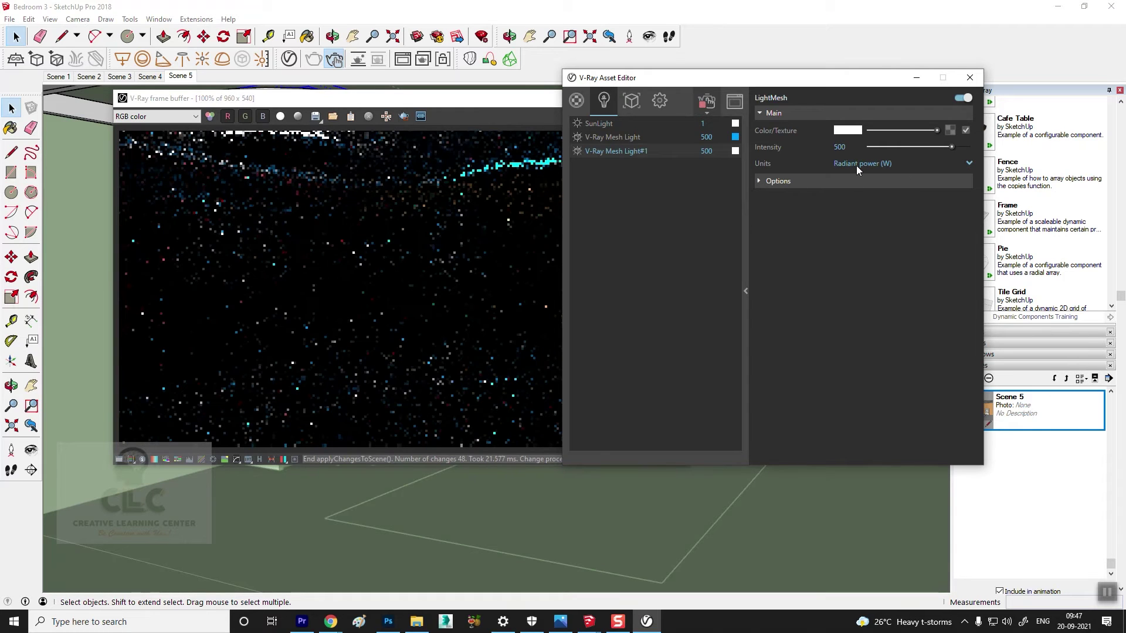
{"action": "left_click", "coordinate": [858, 165]}
{"action": "left_click", "coordinate": [882, 190]}
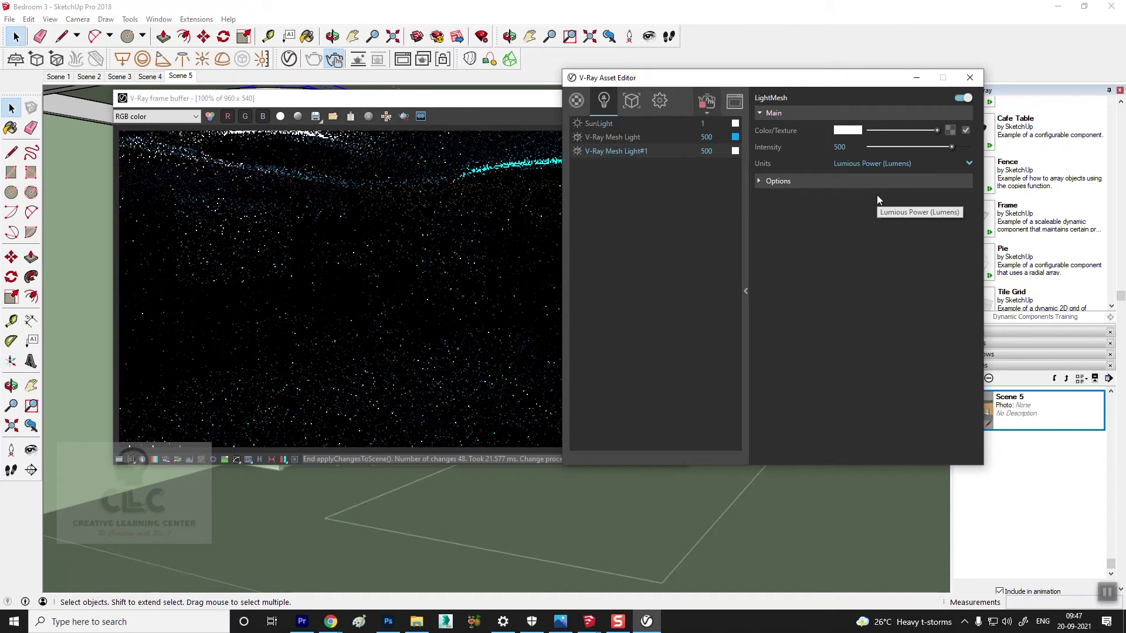
{"action": "left_click", "coordinate": [868, 165]}
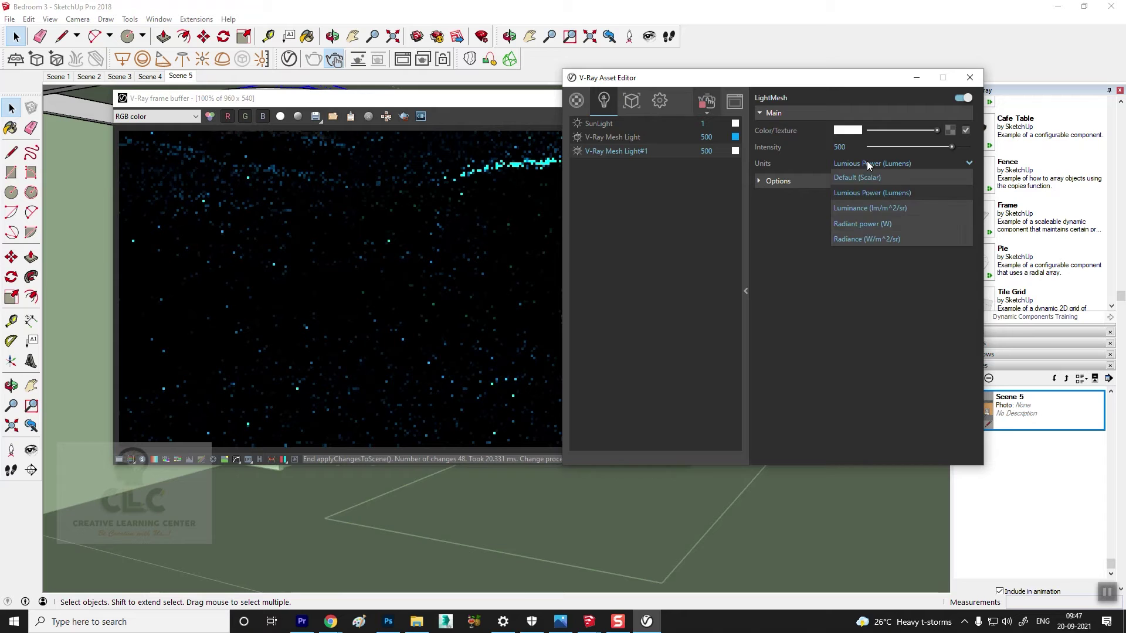
{"action": "left_click", "coordinate": [870, 227]}
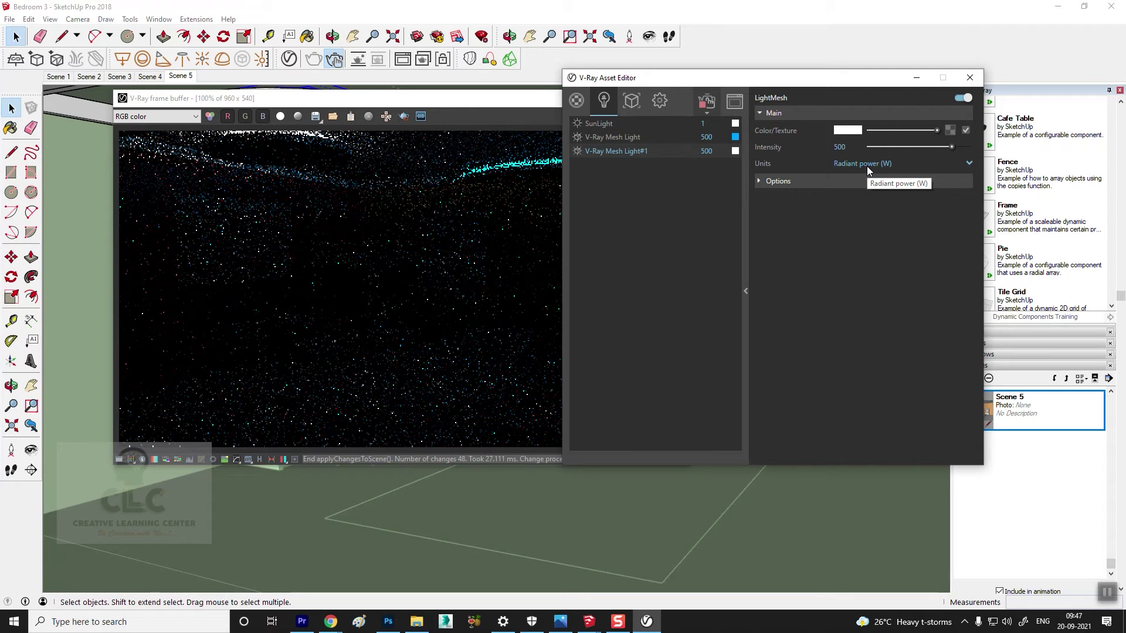
Raise the mesh light's intensity to 1200 W and rearrange the render and settings windows
{"action": "type", "text": "1200"}
{"action": "key", "text": "Return"}
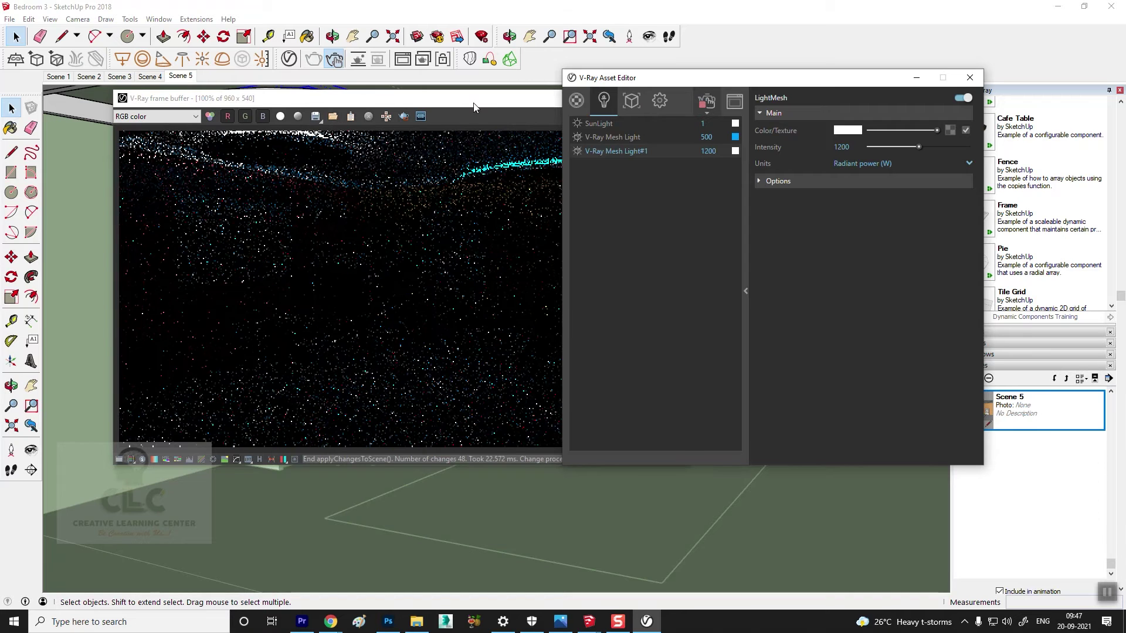
{"action": "left_click_drag", "start_coordinate": [540, 104], "coordinate": [506, 105]}
{"action": "left_click_drag", "start_coordinate": [699, 86], "coordinate": [748, 88]}
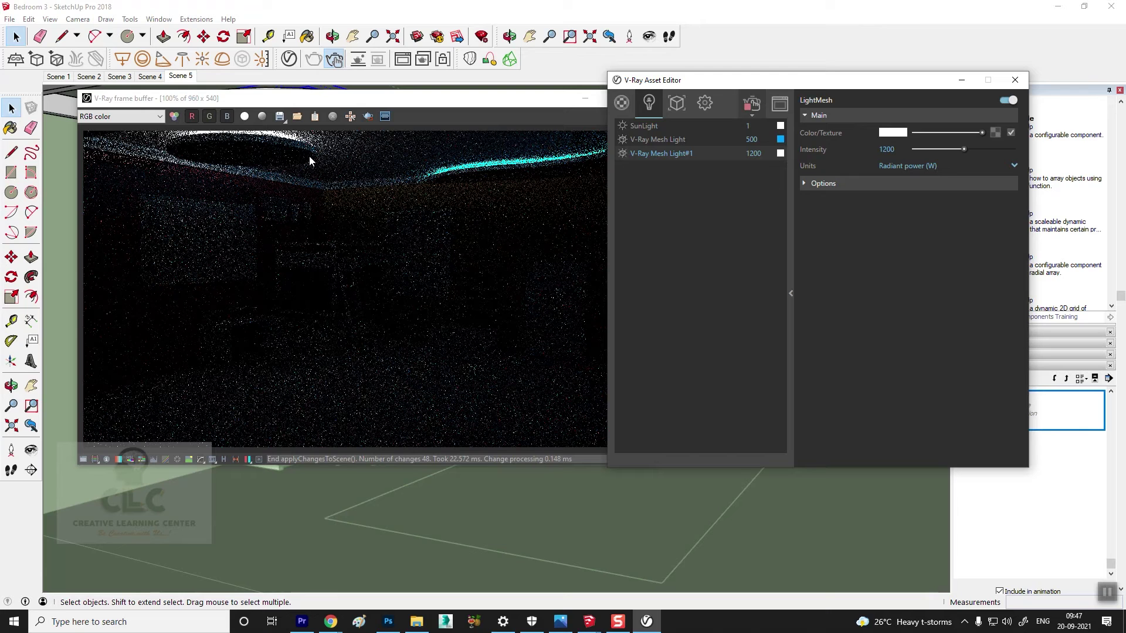
Make V-Ray Mesh Light#1 saturated green at intensity 200
{"action": "left_click", "coordinate": [894, 132]}
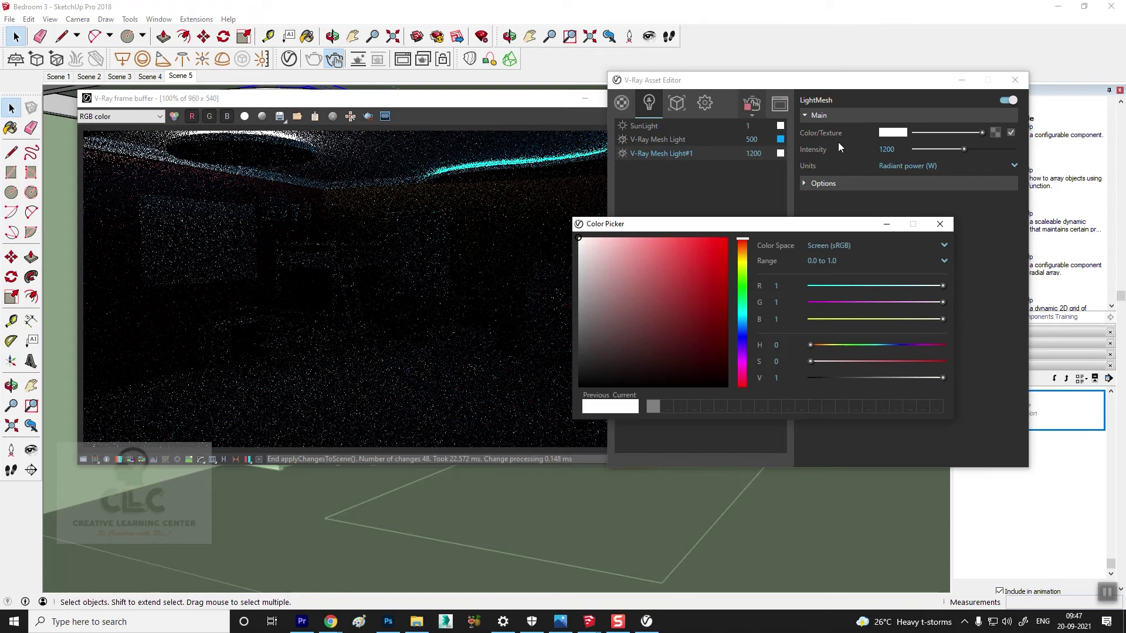
{"action": "left_click", "coordinate": [742, 275]}
{"action": "left_click", "coordinate": [727, 238]}
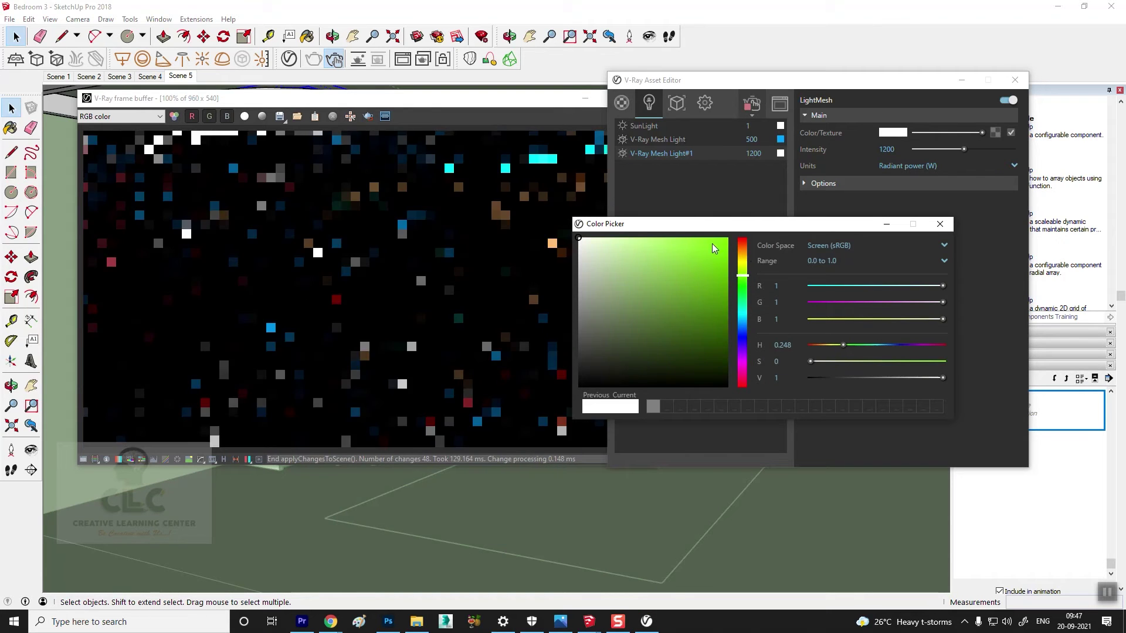
{"action": "left_click", "coordinate": [906, 154]}
{"action": "double_click", "coordinate": [886, 150]}
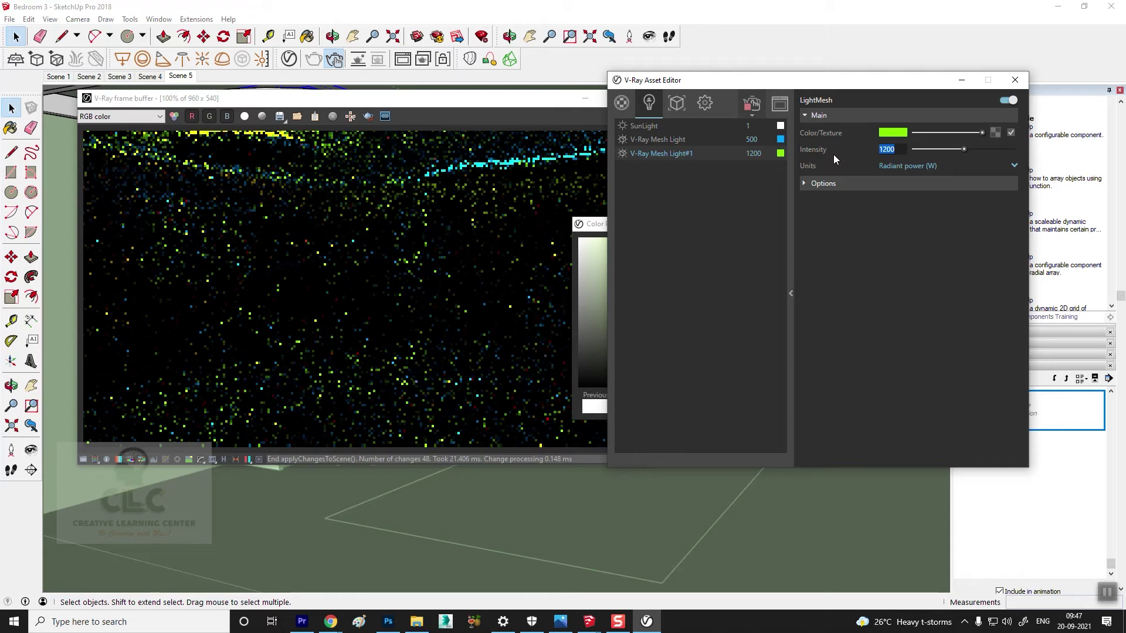
{"action": "type", "text": "200"}
{"action": "key", "text": "Return"}
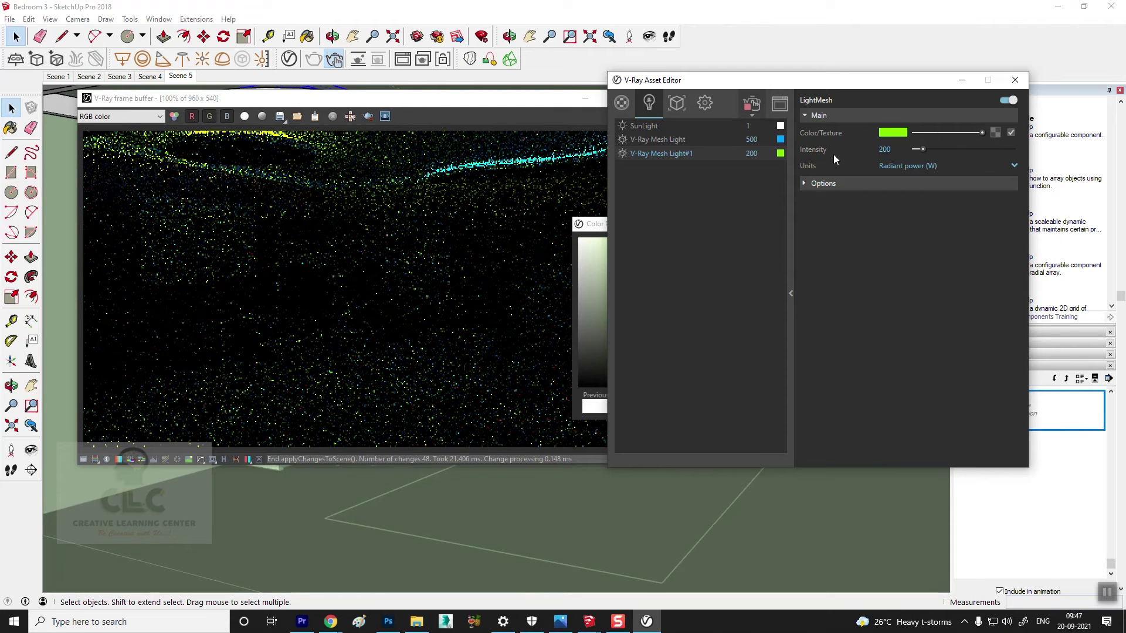
Close the Asset Editor, Color Picker and frame buffer, then orbit toward the ceiling
{"action": "left_click", "coordinate": [1015, 80]}
{"action": "left_click", "coordinate": [939, 223]}
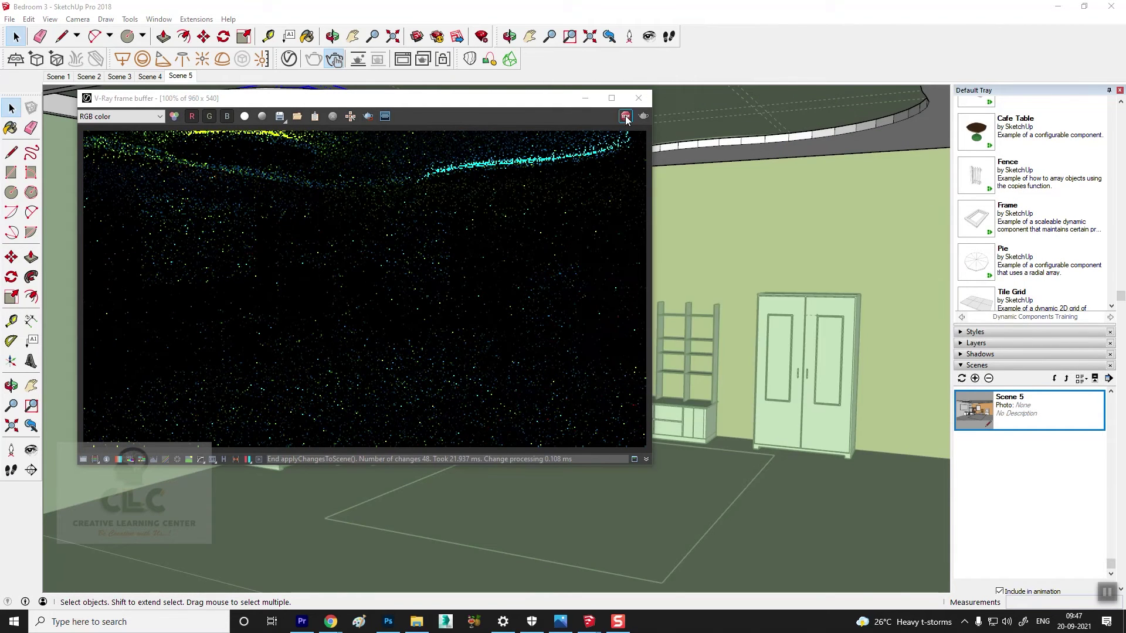
{"action": "left_click", "coordinate": [638, 98]}
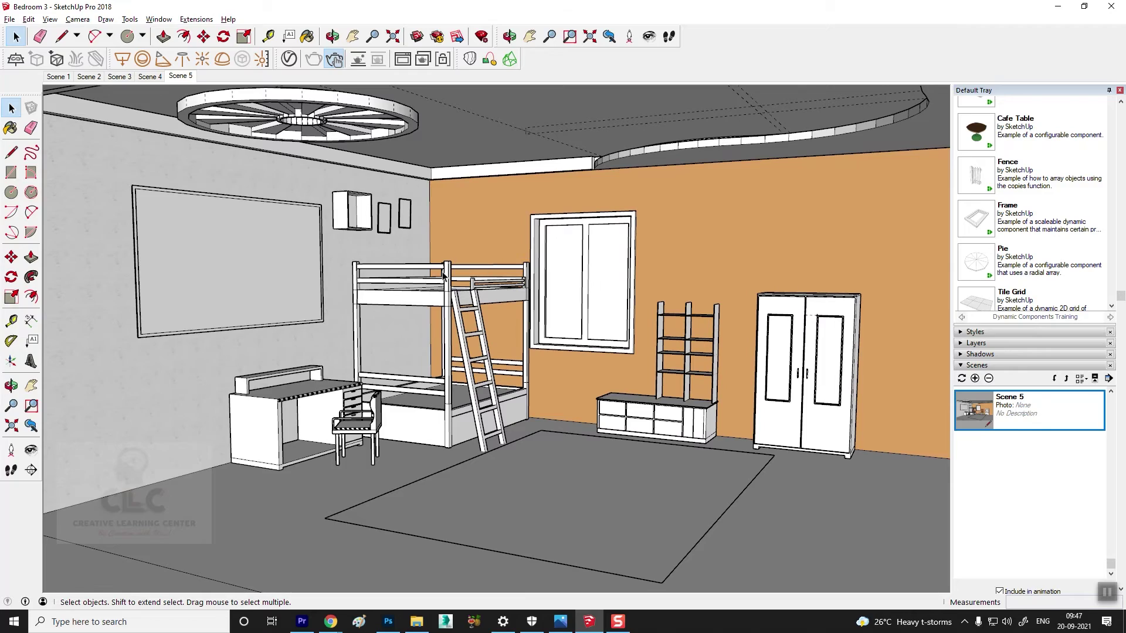
{"action": "mouse_move", "coordinate": [443, 276]}
{"action": "middle_mouse_down"}
{"action": "mouse_move", "coordinate": [453, 286]}
{"action": "mouse_move", "coordinate": [423, 303]}
{"action": "middle_mouse_up"}
Zoom to the ceiling fixture and place a V-Ray sphere light at its inner ring's centre
{"action": "key", "text": "space"}
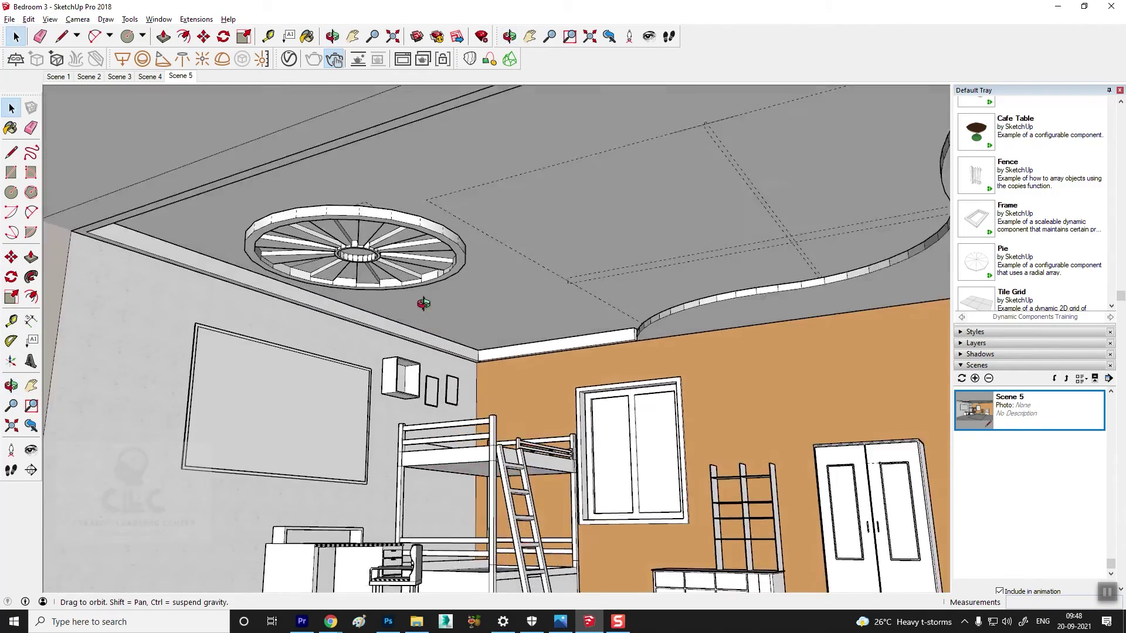
{"action": "scroll", "coordinate": [363, 258], "scroll_direction": "up", "scroll_amount": 3}
{"action": "scroll", "coordinate": [335, 235], "scroll_direction": "up", "scroll_amount": 2}
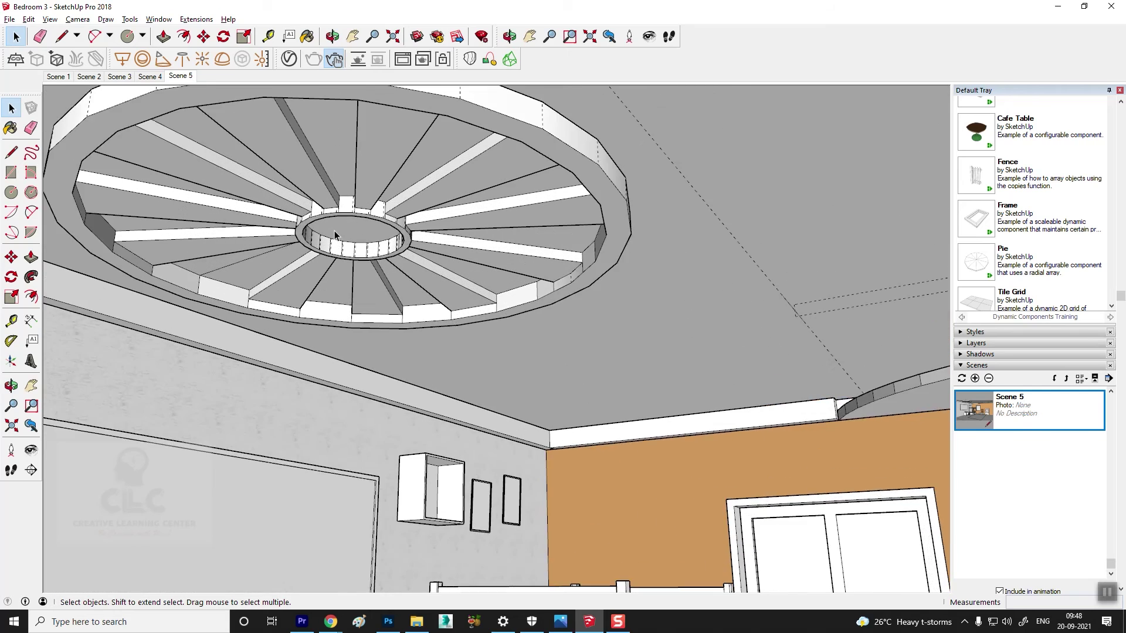
{"action": "scroll", "coordinate": [335, 235], "scroll_direction": "up", "scroll_amount": 1}
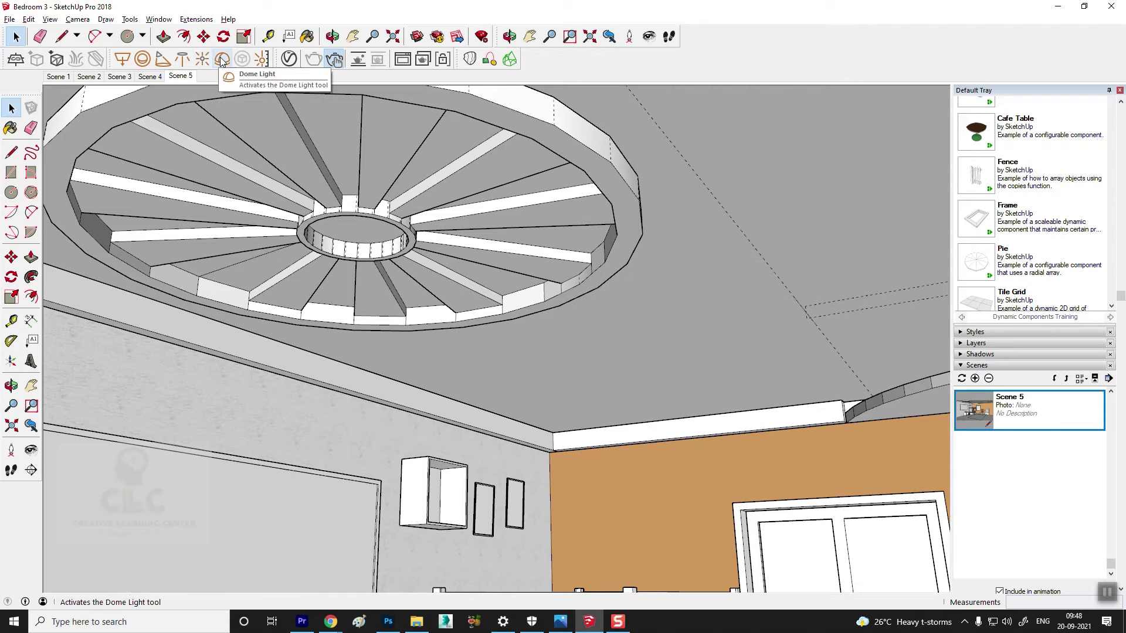
{"action": "left_click", "coordinate": [143, 60]}
{"action": "left_click", "coordinate": [357, 233]}
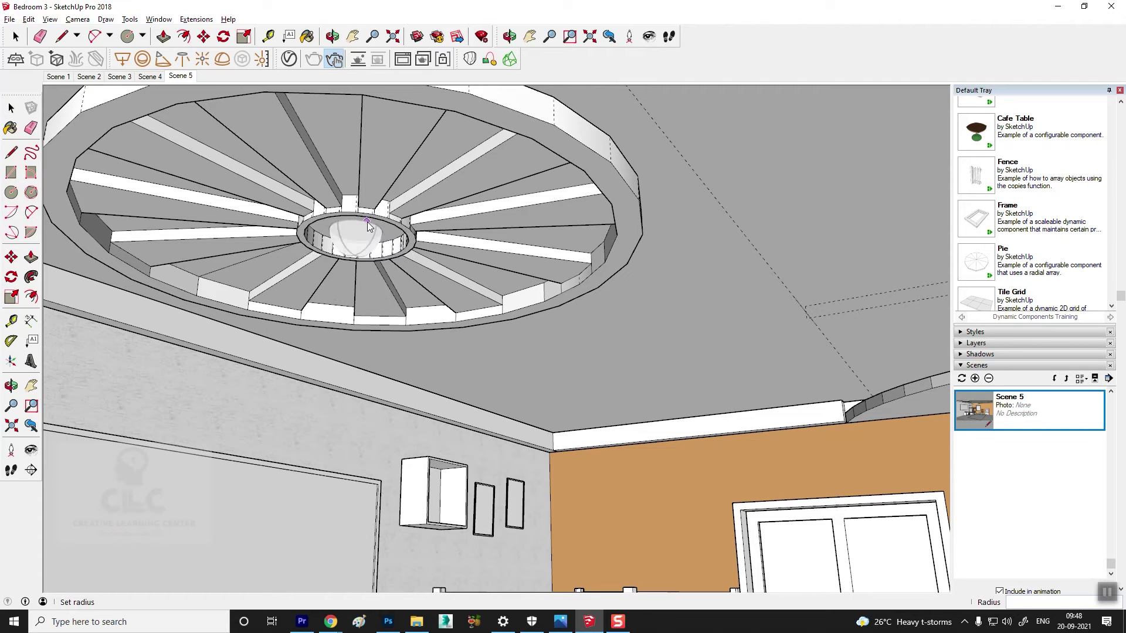
{"action": "left_click", "coordinate": [374, 222]}
Orbit around the fixture and return to the Scene 5 view
{"action": "key", "text": "space"}
{"action": "mouse_move", "coordinate": [293, 250]}
{"action": "middle_mouse_down"}
{"action": "mouse_move", "coordinate": [382, 281]}
{"action": "mouse_move", "coordinate": [393, 252]}
{"action": "mouse_move", "coordinate": [306, 299]}
{"action": "mouse_move", "coordinate": [370, 309]}
{"action": "mouse_move", "coordinate": [393, 149]}
{"action": "mouse_move", "coordinate": [520, 288]}
{"action": "middle_mouse_up"}
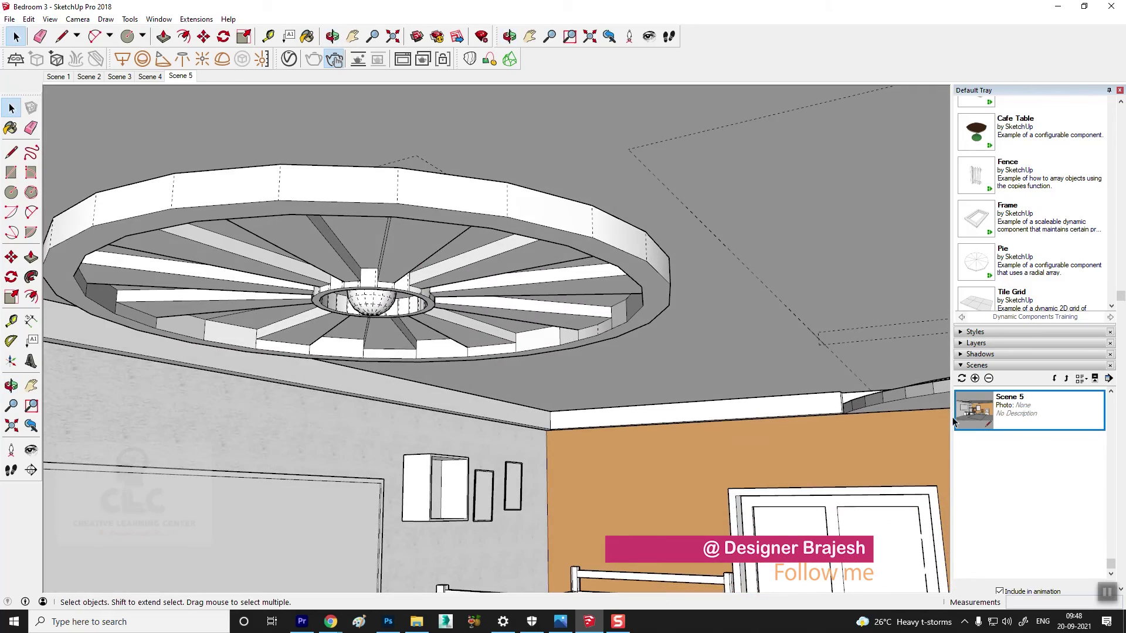
{"action": "double_click", "coordinate": [962, 409]}
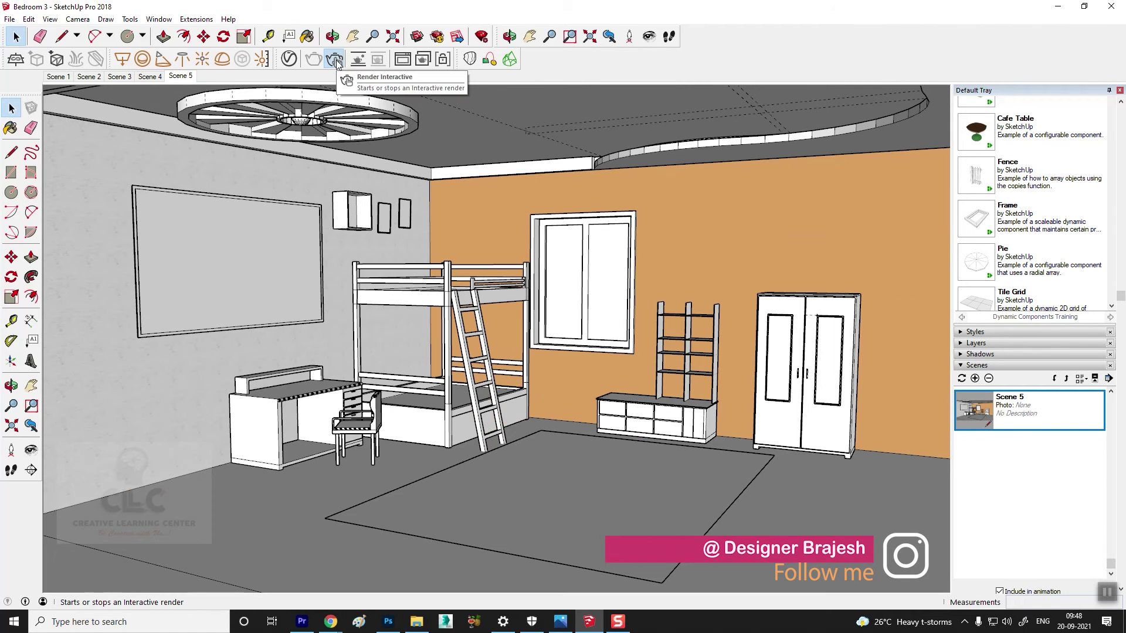
Start the interactive render and give V-Ray Sphere Light intensity 200 in Radiant power (W)
{"action": "left_click", "coordinate": [335, 62]}
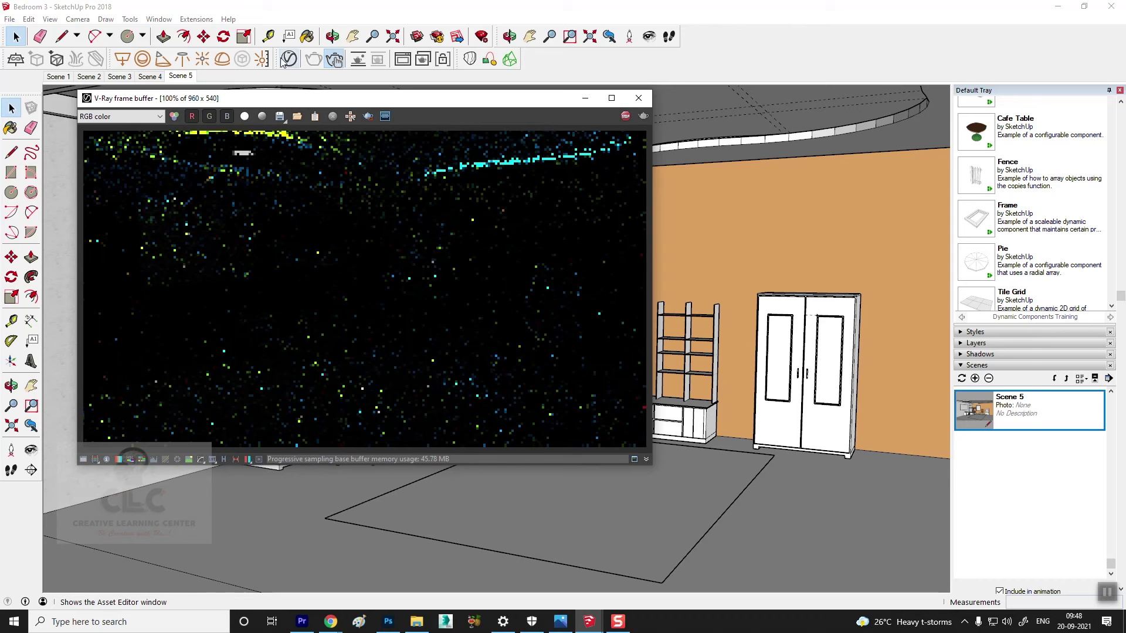
{"action": "left_click", "coordinate": [284, 61]}
{"action": "left_click_drag", "start_coordinate": [713, 79], "coordinate": [780, 90]}
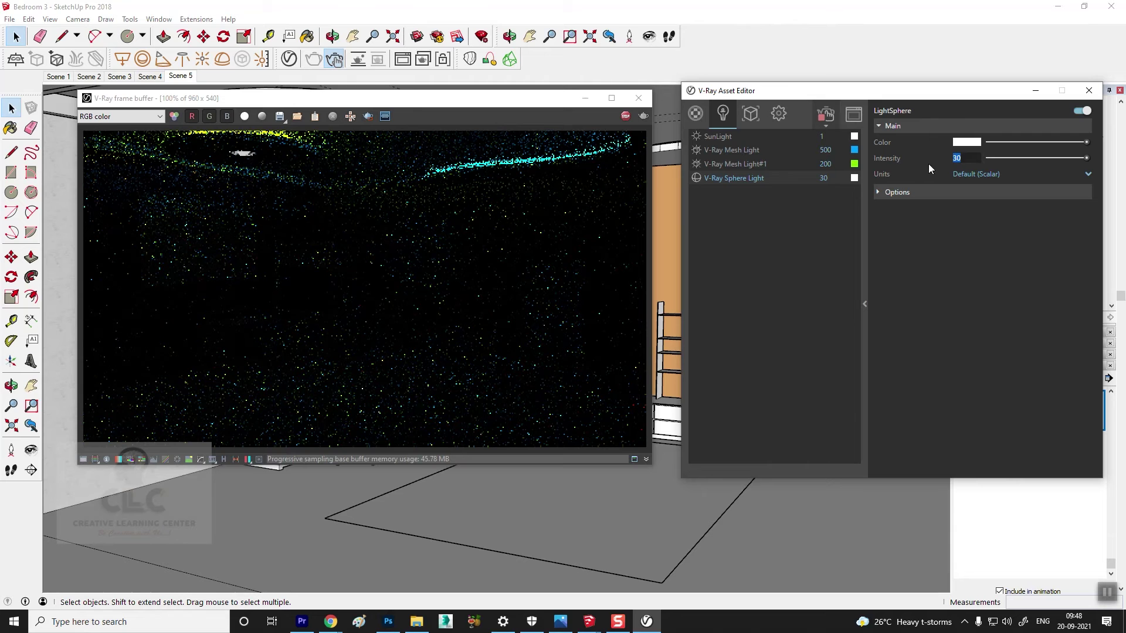
{"action": "type", "text": "0"}
{"action": "key", "text": "Return"}
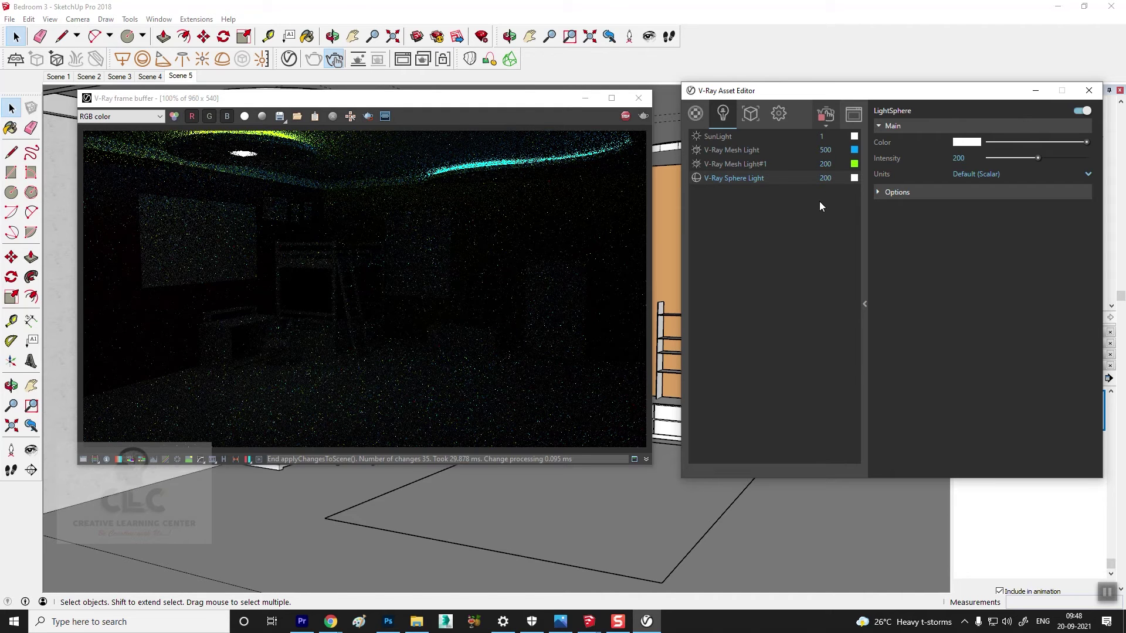
{"action": "left_click", "coordinate": [968, 174]}
{"action": "left_click", "coordinate": [985, 237]}
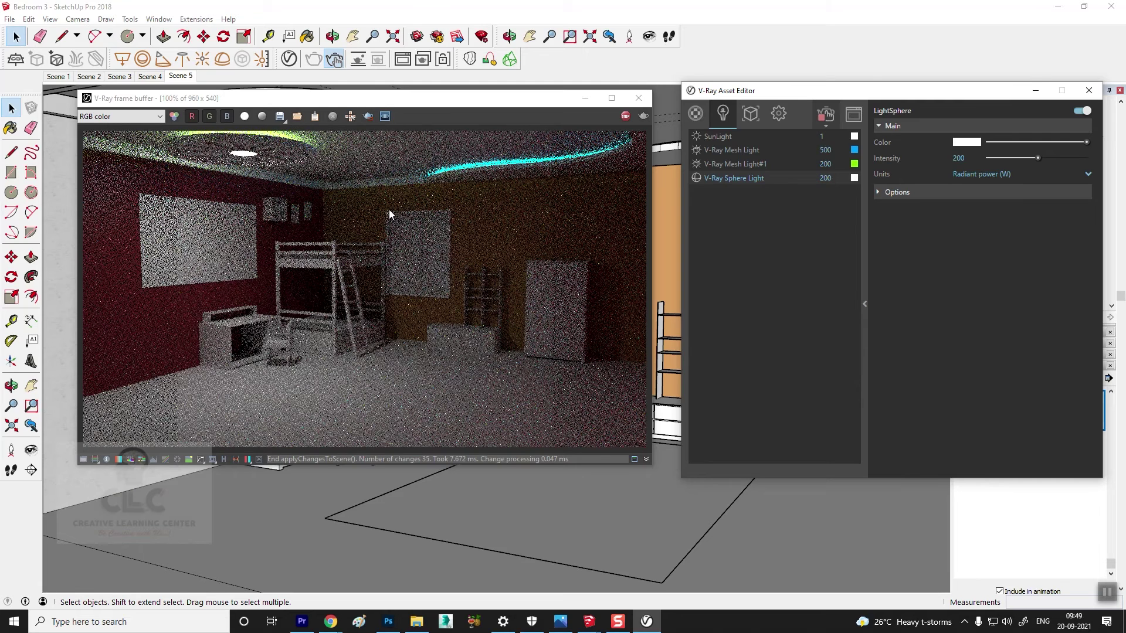
Move the frame buffer and Asset Editor aside to inspect the render, then close the frame buffer
{"action": "mouse_move", "coordinate": [348, 104]}
{"action": "left_mouse_down"}
{"action": "mouse_move", "coordinate": [606, 200]}
{"action": "mouse_move", "coordinate": [402, 128]}
{"action": "left_mouse_up"}
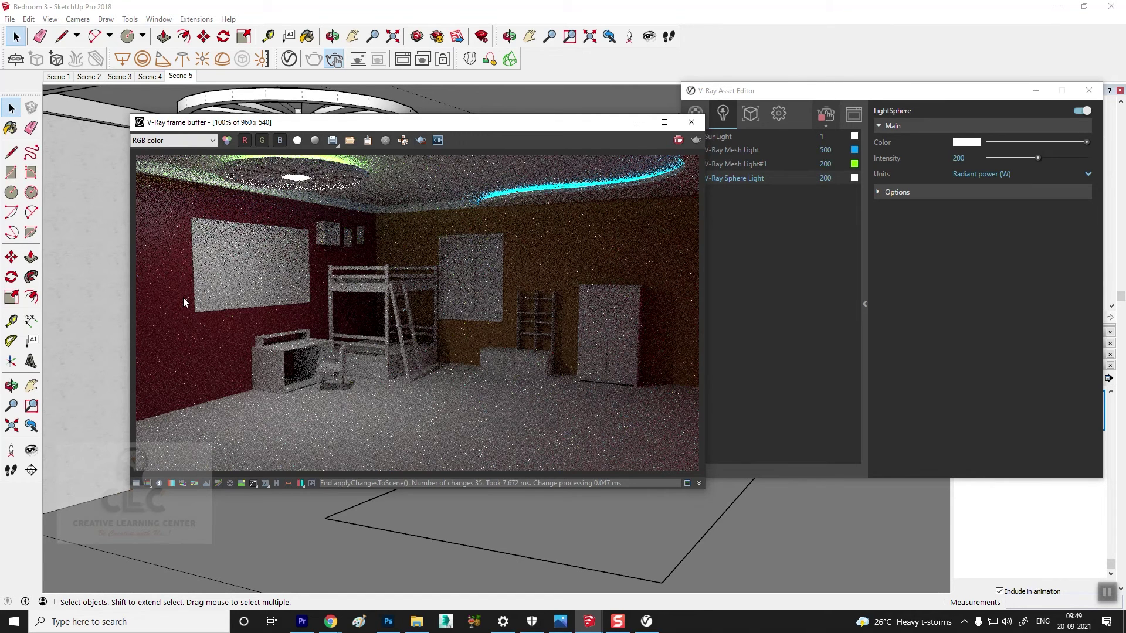
{"action": "left_click_drag", "start_coordinate": [803, 97], "coordinate": [819, 98]}
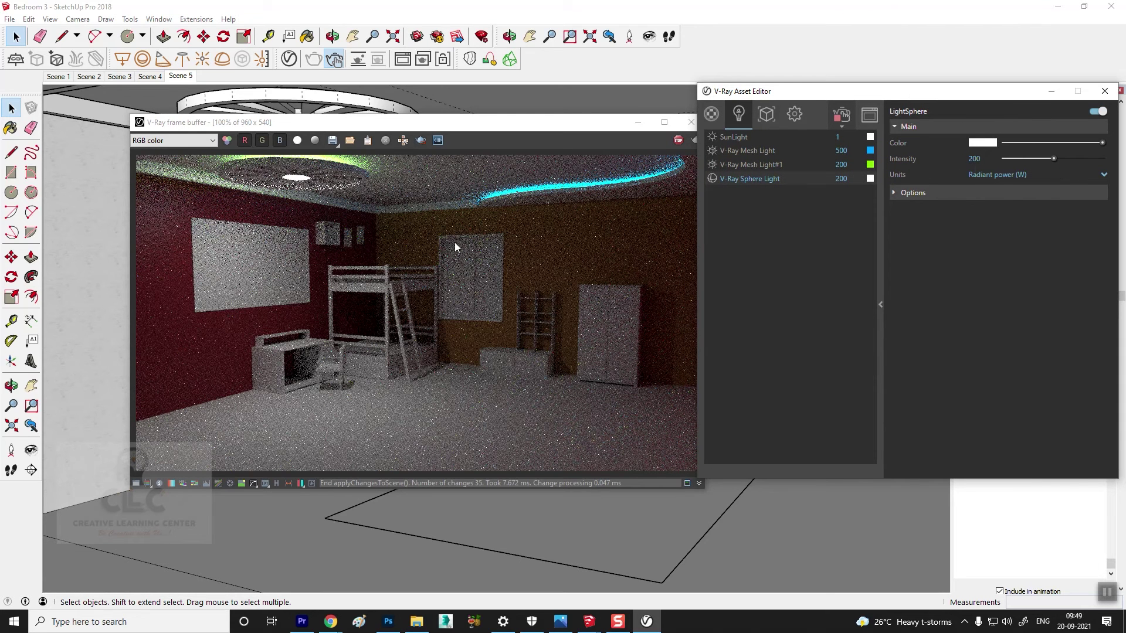
{"action": "left_click_drag", "start_coordinate": [662, 122], "coordinate": [589, 122]}
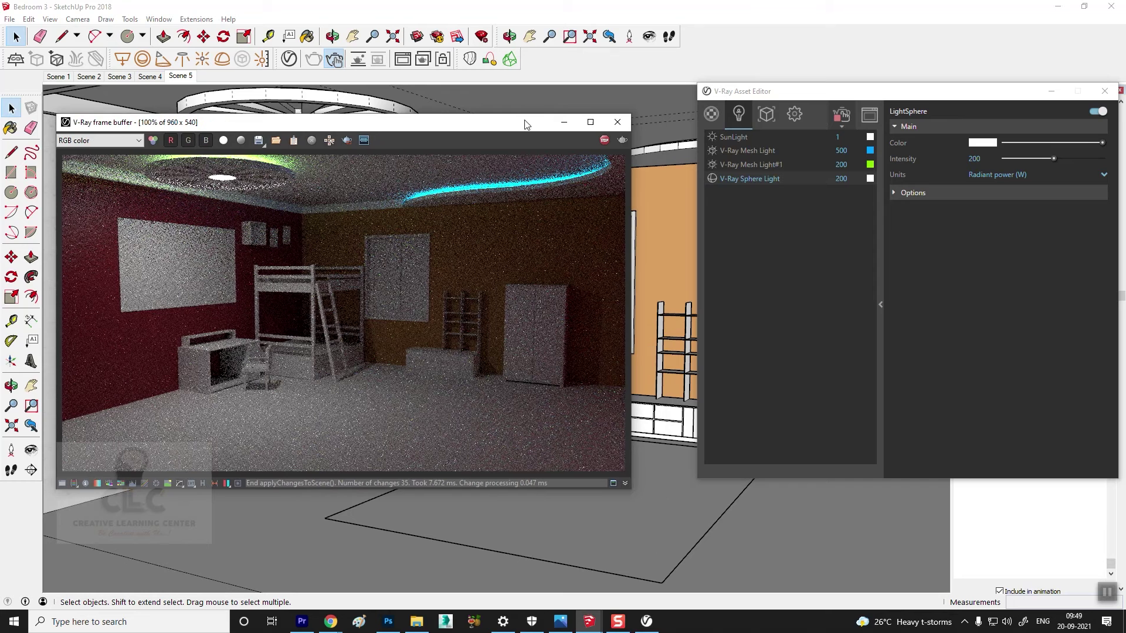
{"action": "left_click", "coordinate": [619, 123]}
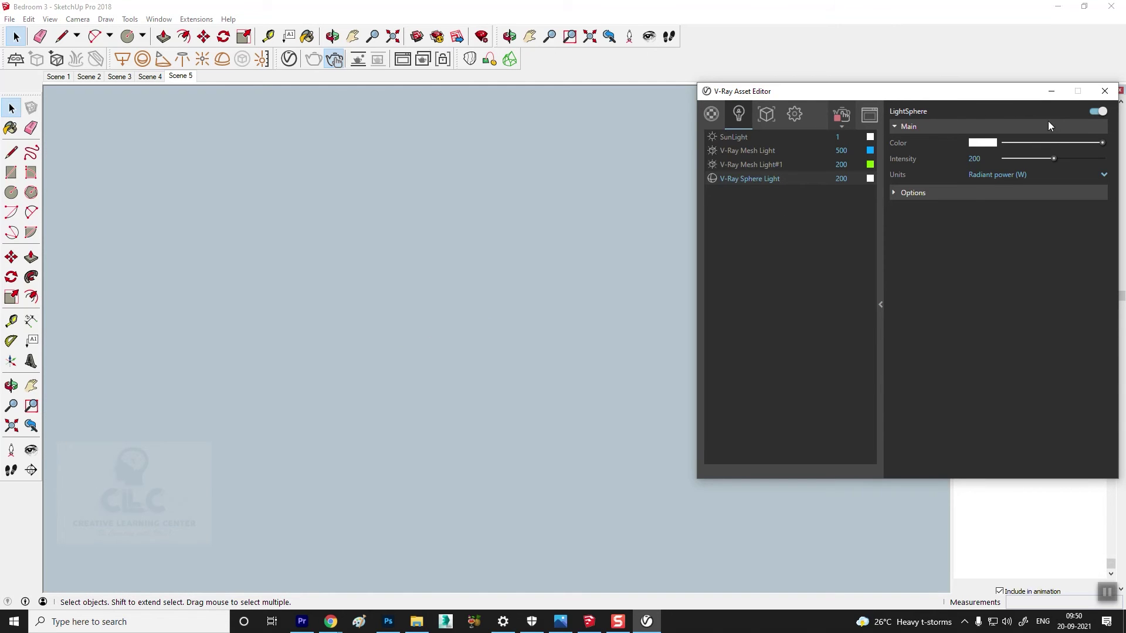
Close the Asset Editor, return to Scene 5 and frame the bedroom ceiling
{"action": "left_click", "coordinate": [1104, 91]}
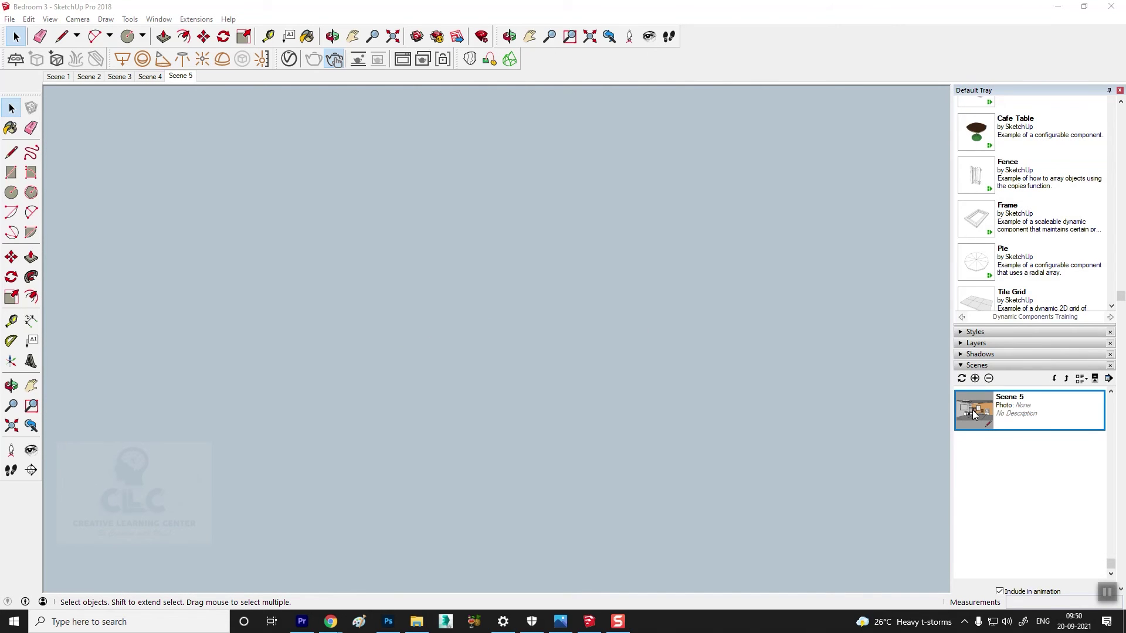
{"action": "double_click", "coordinate": [974, 414]}
{"action": "mouse_move", "coordinate": [586, 294]}
{"action": "middle_mouse_down"}
{"action": "mouse_move", "coordinate": [637, 304]}
{"action": "mouse_move", "coordinate": [623, 350]}
{"action": "mouse_move", "coordinate": [668, 336]}
{"action": "middle_mouse_up"}
{"action": "scroll", "coordinate": [674, 346], "scroll_direction": "up", "scroll_amount": 5}
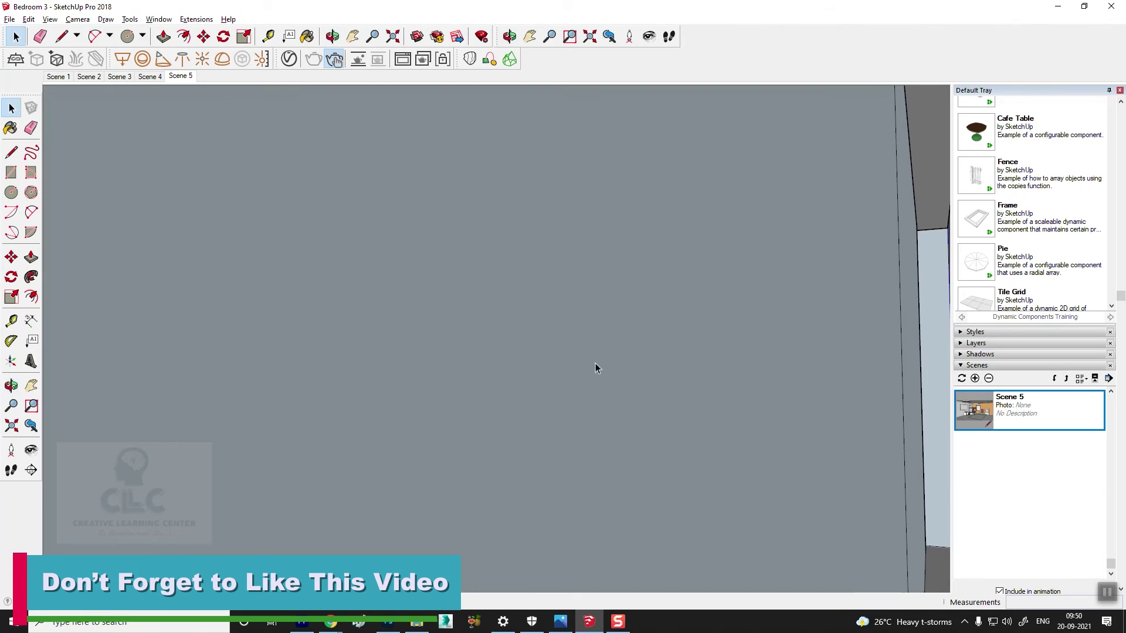
{"action": "scroll", "coordinate": [734, 347], "scroll_direction": "down", "scroll_amount": 5}
{"action": "mouse_move", "coordinate": [621, 359]}
{"action": "middle_mouse_down", "text": "shift"}
{"action": "mouse_move", "coordinate": [656, 350]}
{"action": "mouse_move", "coordinate": [645, 355]}
{"action": "middle_mouse_up", "text": "shift"}
{"action": "scroll", "coordinate": [776, 221], "scroll_direction": "up", "scroll_amount": 2}
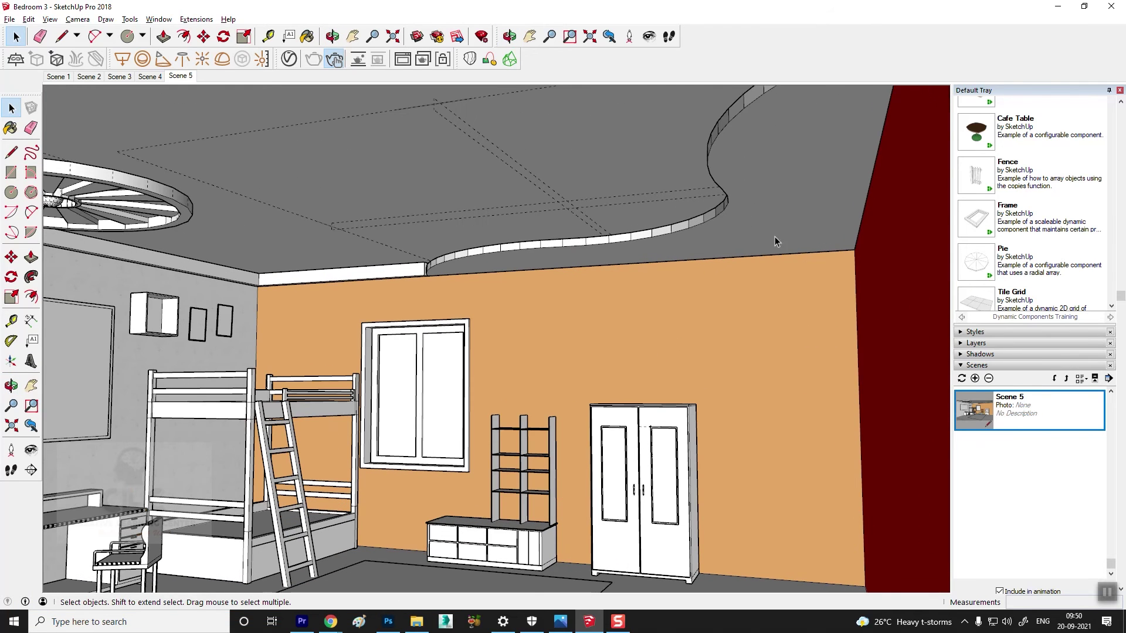
Draw two small rectangle lights, one beside the cove and one near the ceiling edge
{"action": "left_click", "coordinate": [122, 59]}
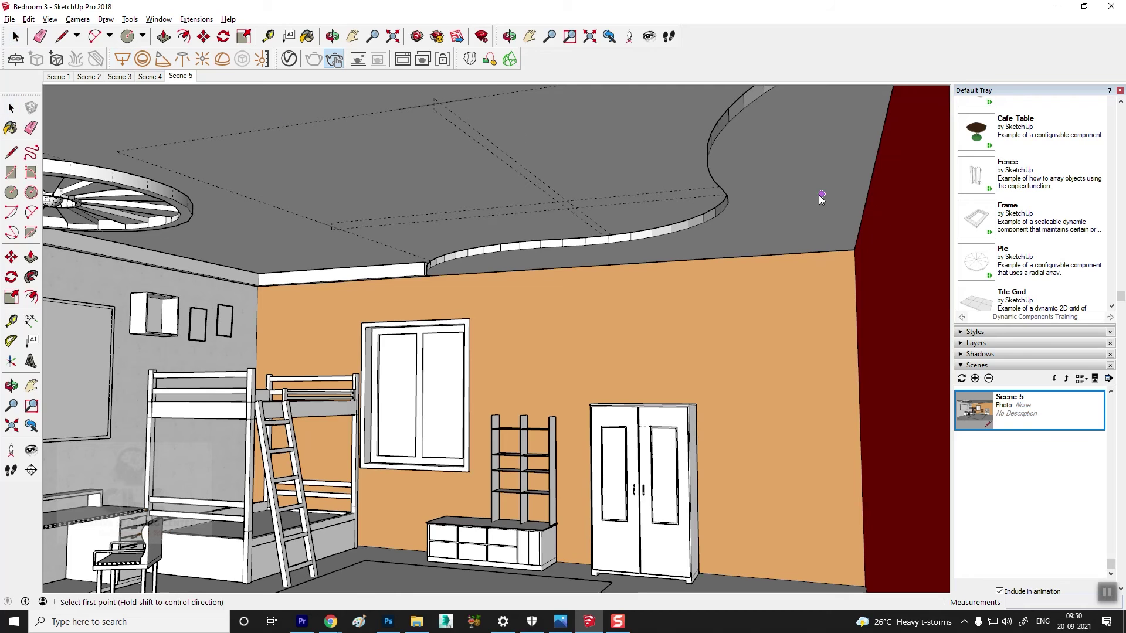
{"action": "left_click", "coordinate": [766, 181]}
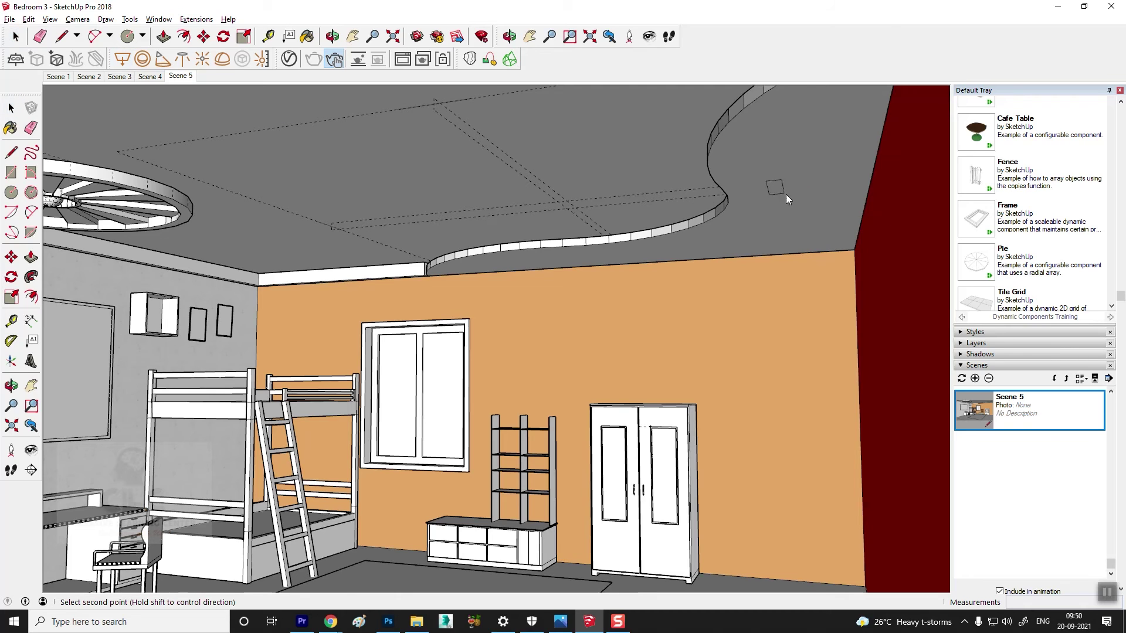
{"action": "left_click", "coordinate": [835, 213]}
{"action": "mouse_move", "coordinate": [673, 246]}
{"action": "middle_mouse_down"}
{"action": "mouse_move", "coordinate": [696, 249]}
{"action": "mouse_move", "coordinate": [704, 208]}
{"action": "mouse_move", "coordinate": [782, 181]}
{"action": "mouse_move", "coordinate": [707, 223]}
{"action": "mouse_move", "coordinate": [756, 227]}
{"action": "mouse_move", "coordinate": [685, 259]}
{"action": "mouse_move", "coordinate": [687, 245]}
{"action": "mouse_move", "coordinate": [667, 308]}
{"action": "mouse_move", "coordinate": [585, 254]}
{"action": "mouse_move", "coordinate": [602, 299]}
{"action": "middle_mouse_up"}
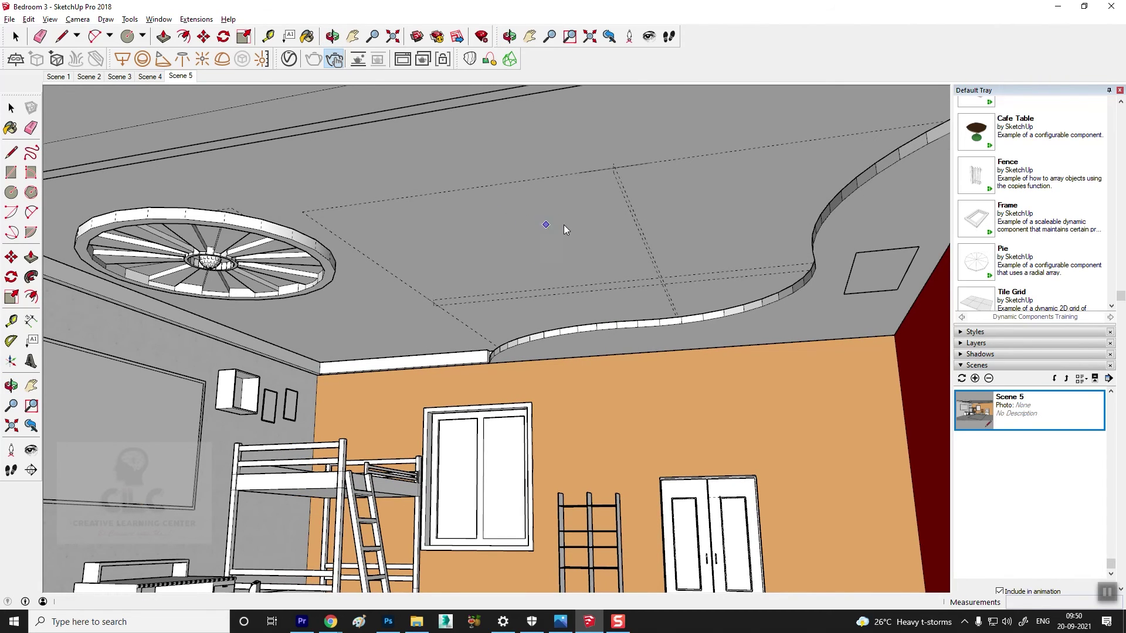
{"action": "mouse_move", "coordinate": [584, 276]}
{"action": "middle_mouse_down"}
{"action": "mouse_move", "coordinate": [636, 239]}
{"action": "mouse_move", "coordinate": [568, 236]}
{"action": "mouse_move", "coordinate": [530, 251]}
{"action": "mouse_move", "coordinate": [689, 258]}
{"action": "mouse_move", "coordinate": [741, 301]}
{"action": "mouse_move", "coordinate": [726, 320]}
{"action": "mouse_move", "coordinate": [551, 338]}
{"action": "mouse_move", "coordinate": [478, 360]}
{"action": "mouse_move", "coordinate": [493, 291]}
{"action": "mouse_move", "coordinate": [551, 339]}
{"action": "middle_mouse_up"}
{"action": "mouse_move", "coordinate": [551, 315]}
{"action": "left_mouse_down"}
{"action": "mouse_move", "coordinate": [628, 322]}
{"action": "mouse_move", "coordinate": [645, 165]}
{"action": "left_mouse_up"}
{"action": "key", "text": "space"}
{"action": "left_click", "coordinate": [667, 139]}
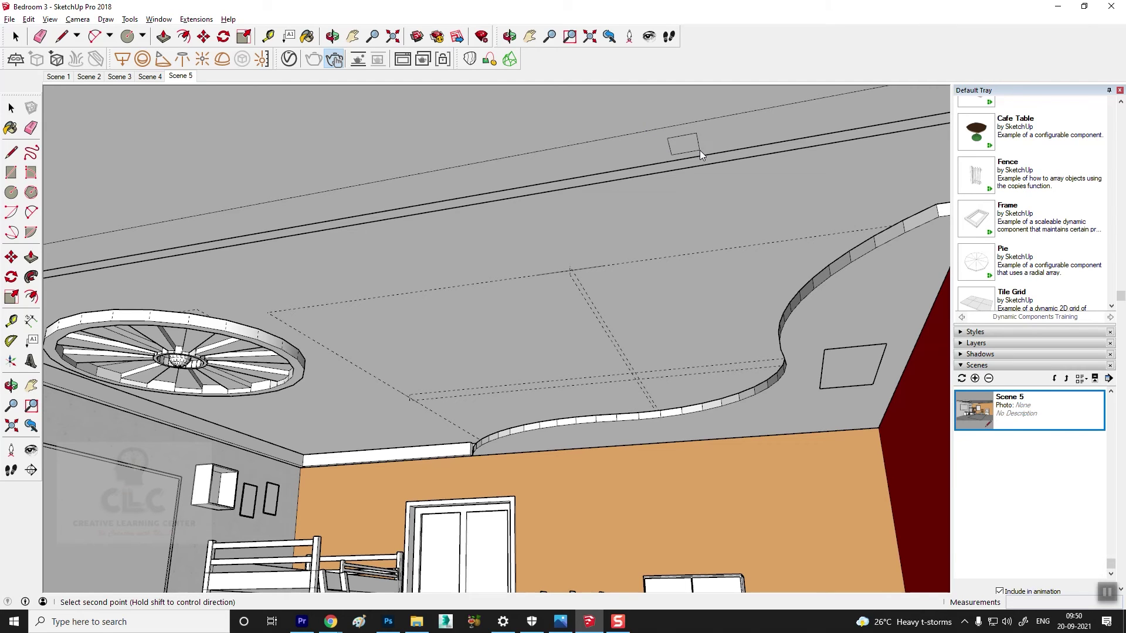
{"action": "left_click", "coordinate": [701, 150]}
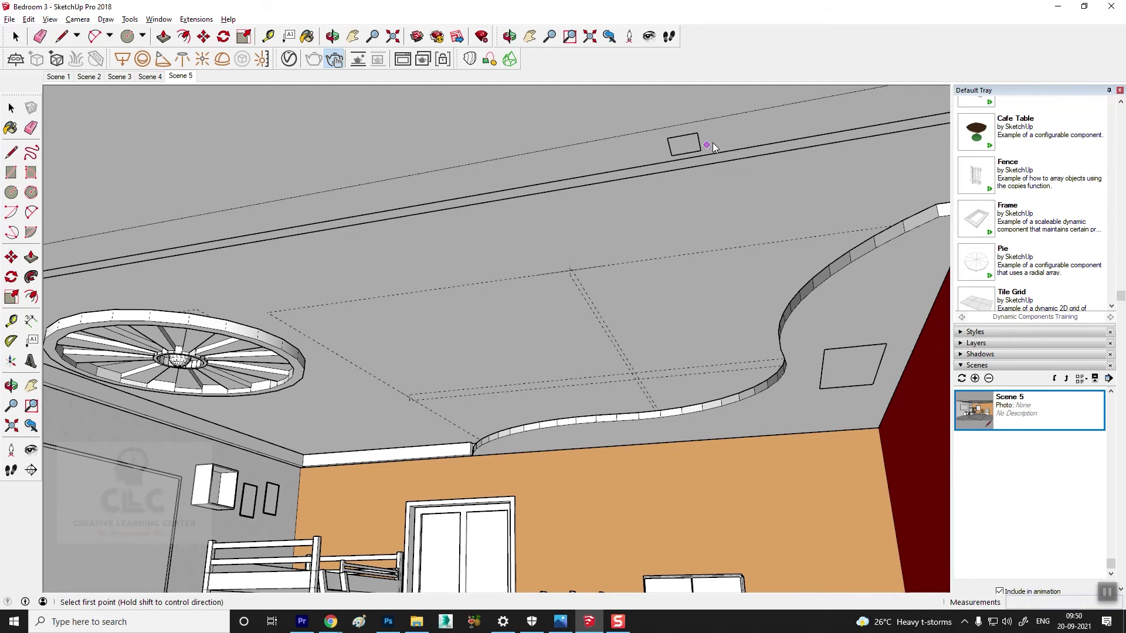
Return to Select and orbit along the ceiling to view the edge light
{"action": "left_click", "coordinate": [11, 108]}
{"action": "middle_click_drag", "start_coordinate": [677, 193], "coordinate": [752, 152]}
{"action": "mouse_move", "coordinate": [621, 239]}
{"action": "middle_mouse_down"}
{"action": "mouse_move", "coordinate": [759, 226]}
{"action": "mouse_move", "coordinate": [720, 223]}
{"action": "mouse_move", "coordinate": [742, 216]}
{"action": "middle_mouse_up"}
Align the small rectangle light with the ceiling edge and array four evenly spaced copies along it
{"action": "left_click", "coordinate": [11, 257]}
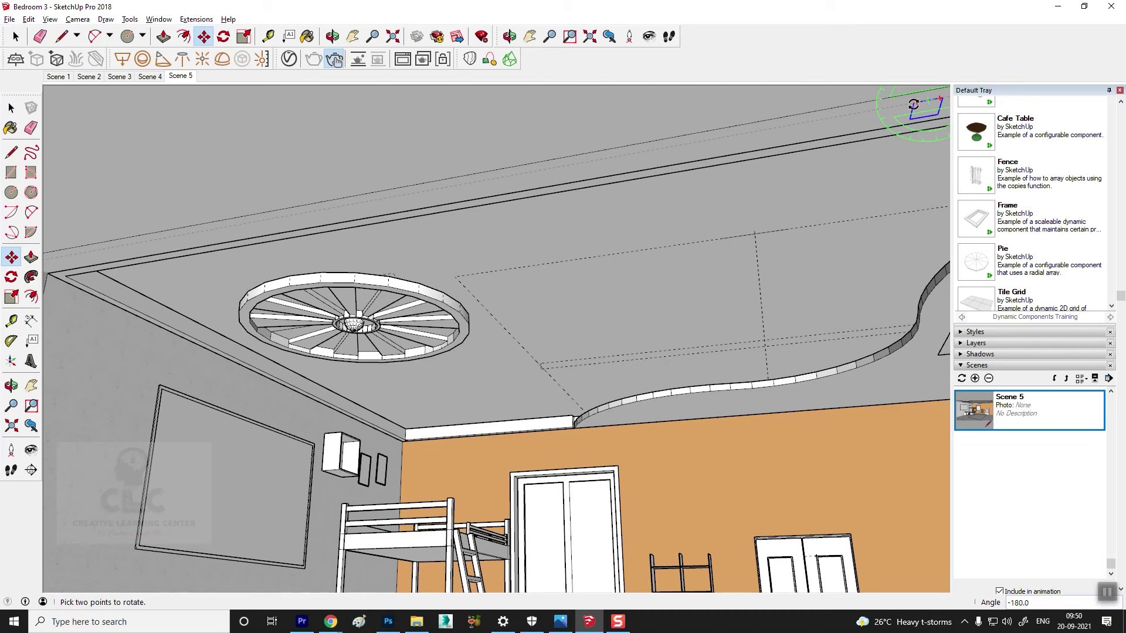
{"action": "left_click_drag", "start_coordinate": [913, 104], "coordinate": [796, 128]}
{"action": "key", "text": "Escape"}
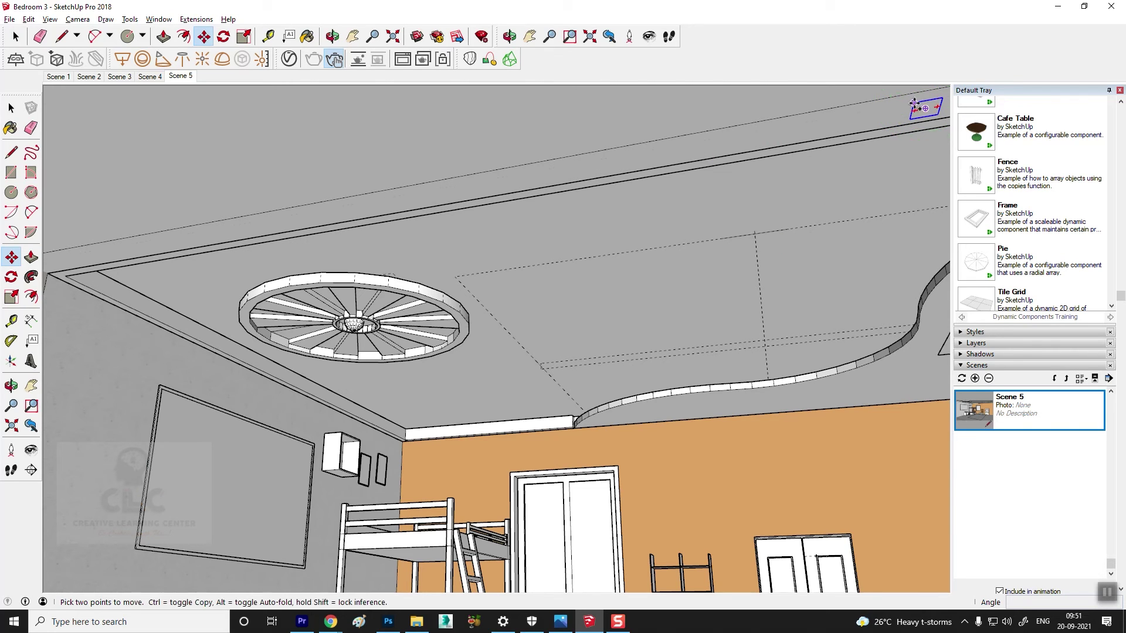
{"action": "left_click", "coordinate": [913, 104], "text": "ctrl"}
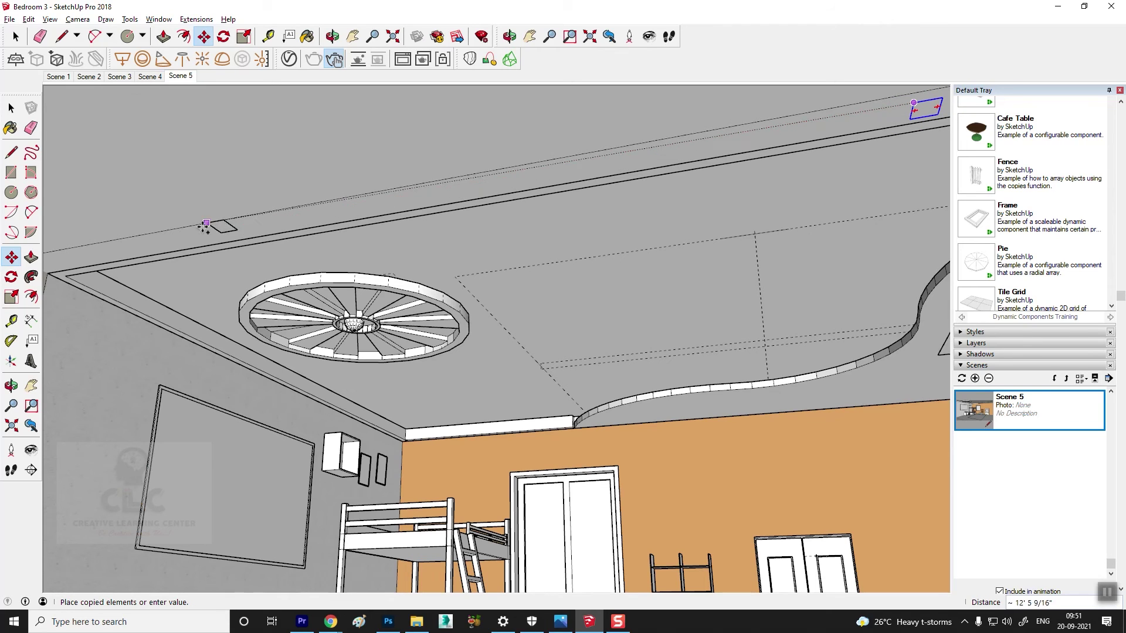
{"action": "left_click", "coordinate": [109, 246]}
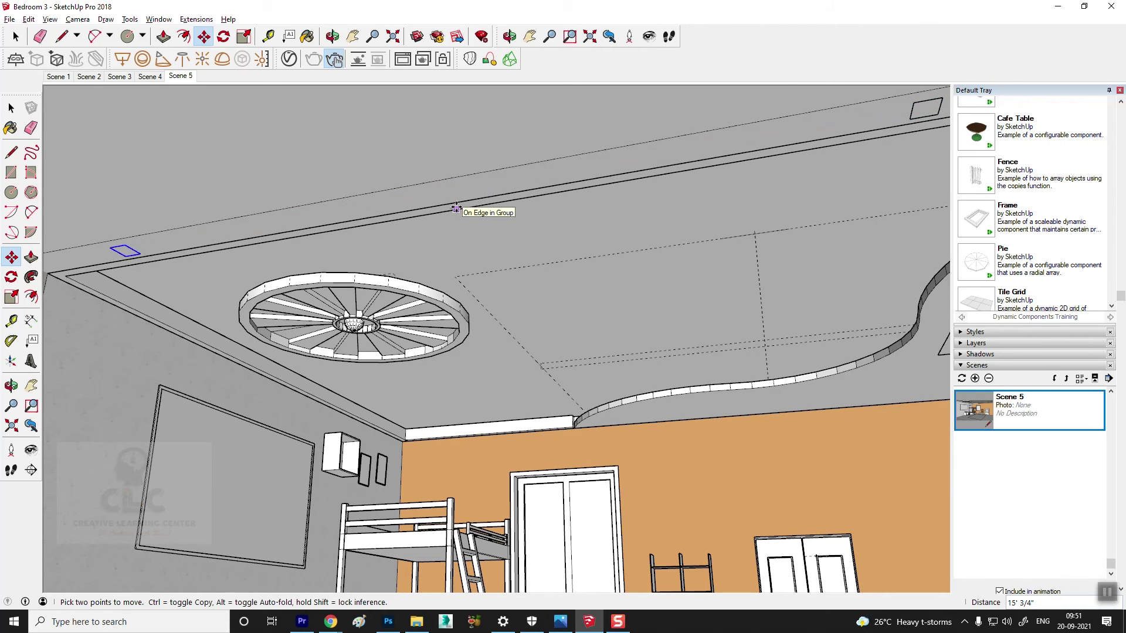
{"action": "type", "text": "/4"}
{"action": "key", "text": "Return"}
Switch back to selection and return to the Scene 5 bedroom view
{"action": "left_click", "coordinate": [11, 108]}
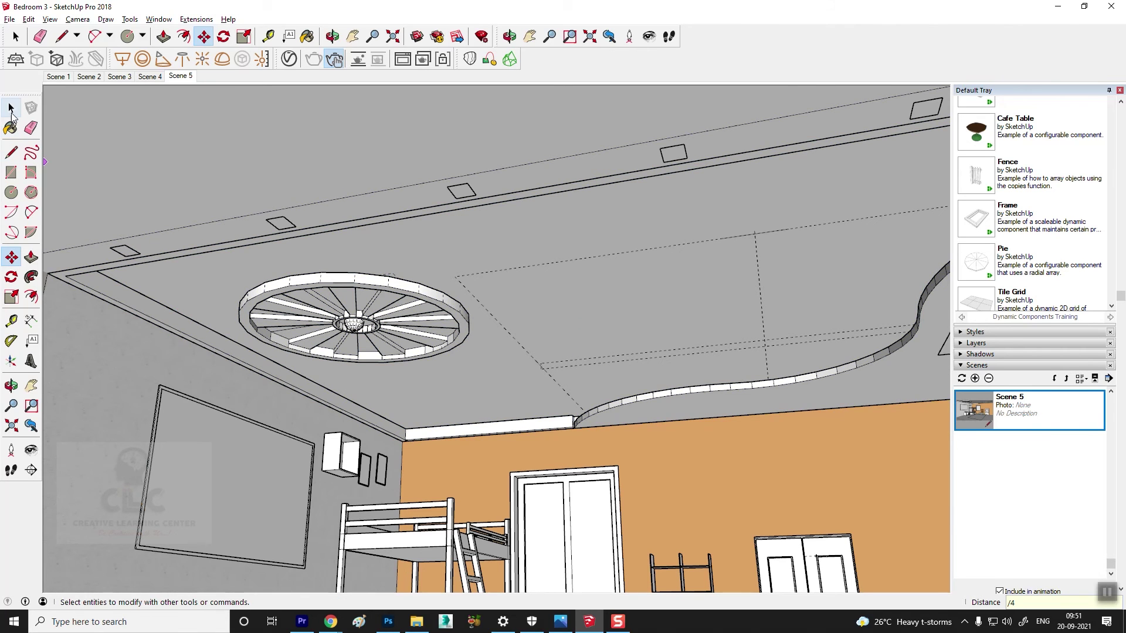
{"action": "mouse_move", "coordinate": [405, 260]}
{"action": "middle_mouse_down"}
{"action": "mouse_move", "coordinate": [382, 301]}
{"action": "mouse_move", "coordinate": [304, 261]}
{"action": "mouse_move", "coordinate": [395, 251]}
{"action": "mouse_move", "coordinate": [468, 288]}
{"action": "middle_mouse_up"}
{"action": "double_click", "coordinate": [986, 414]}
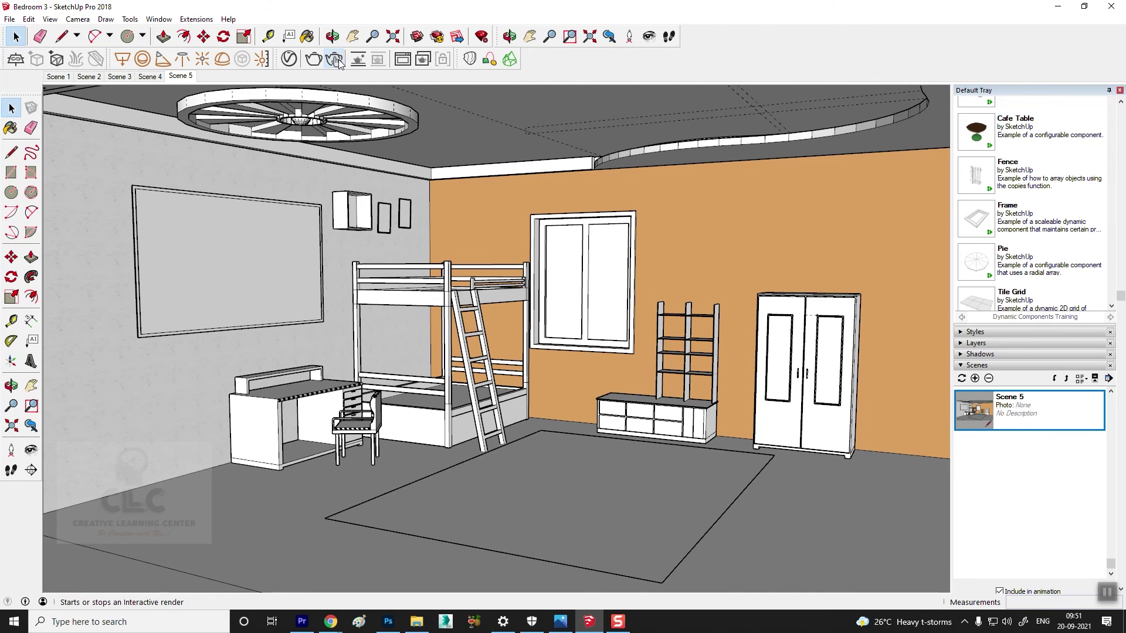
Start an interactive V-Ray render and bring up both rectangle lights in the Asset Editor's Lights list
{"action": "left_click", "coordinate": [336, 62]}
{"action": "left_click_drag", "start_coordinate": [399, 123], "coordinate": [447, 125]}
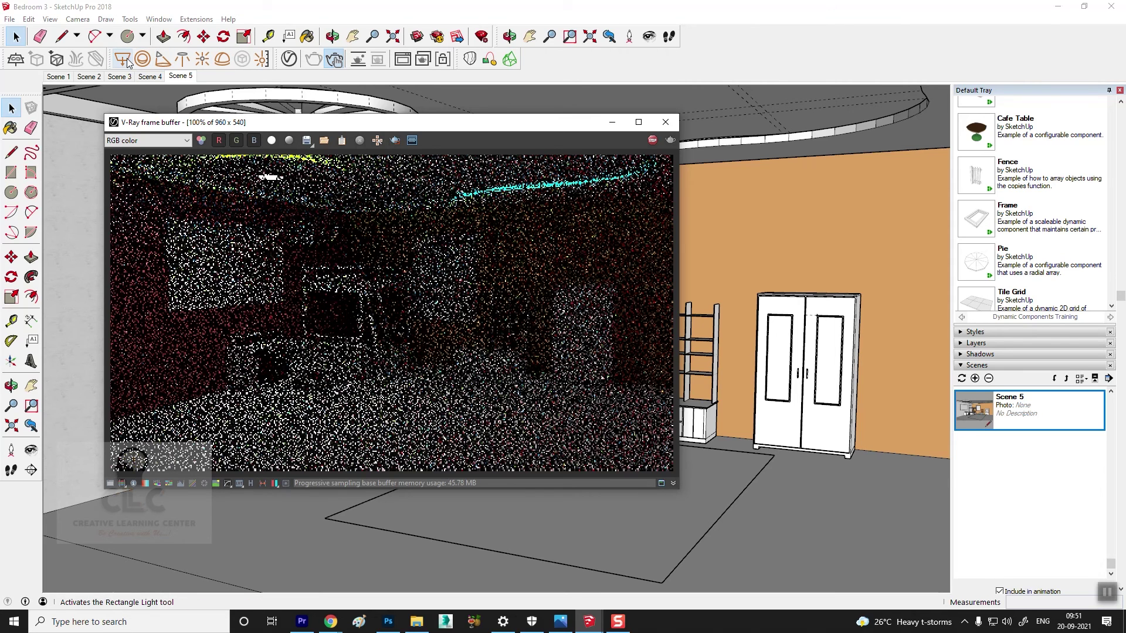
{"action": "left_click", "coordinate": [15, 58]}
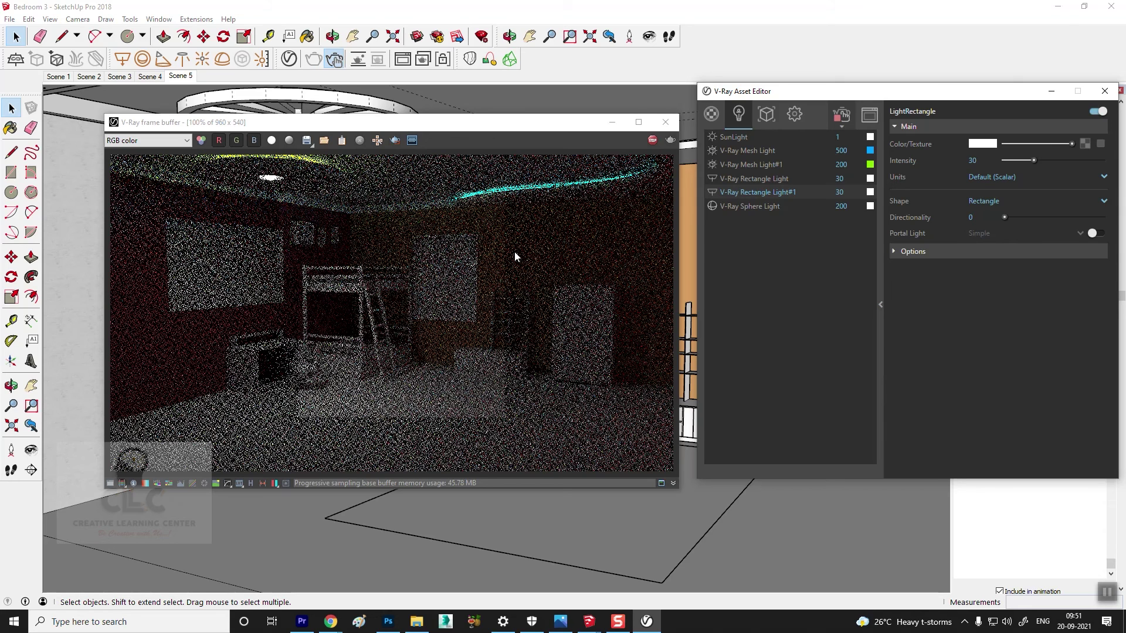
{"action": "left_click", "coordinate": [752, 178]}
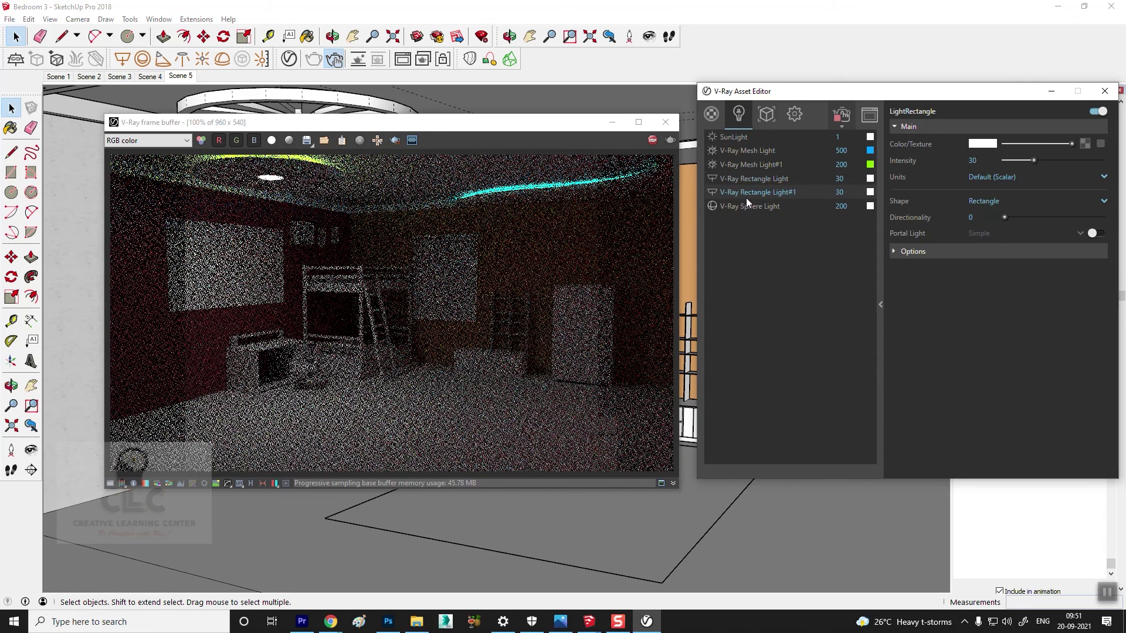
{"action": "left_click", "coordinate": [781, 195]}
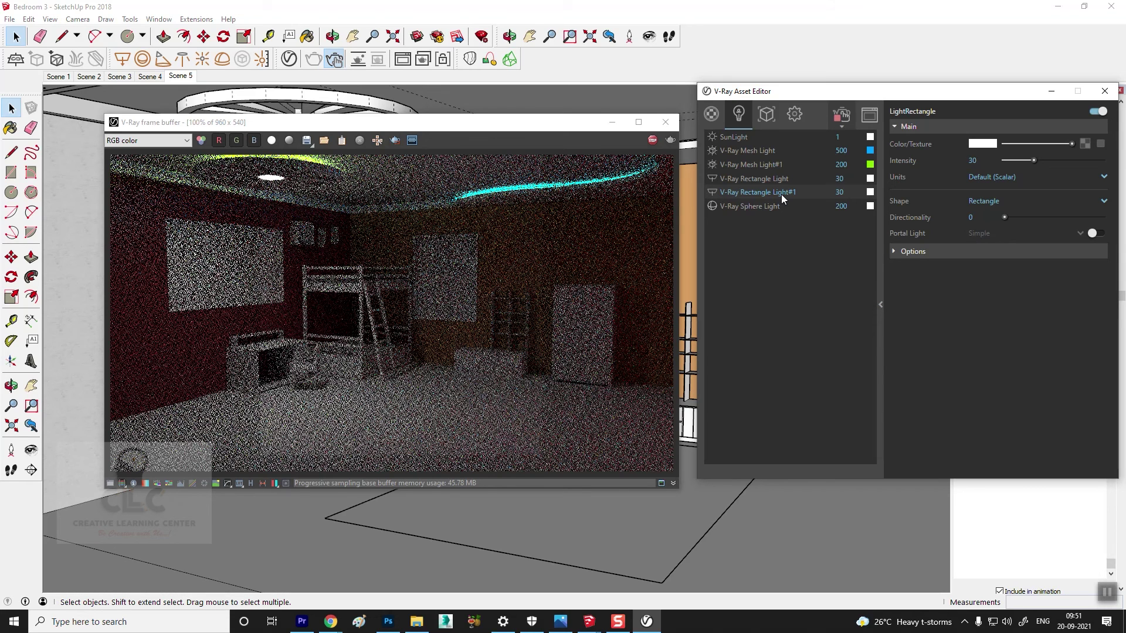
Set the second rectangle light to intensity 100 in Radiant power (W)
{"action": "double_click", "coordinate": [840, 192]}
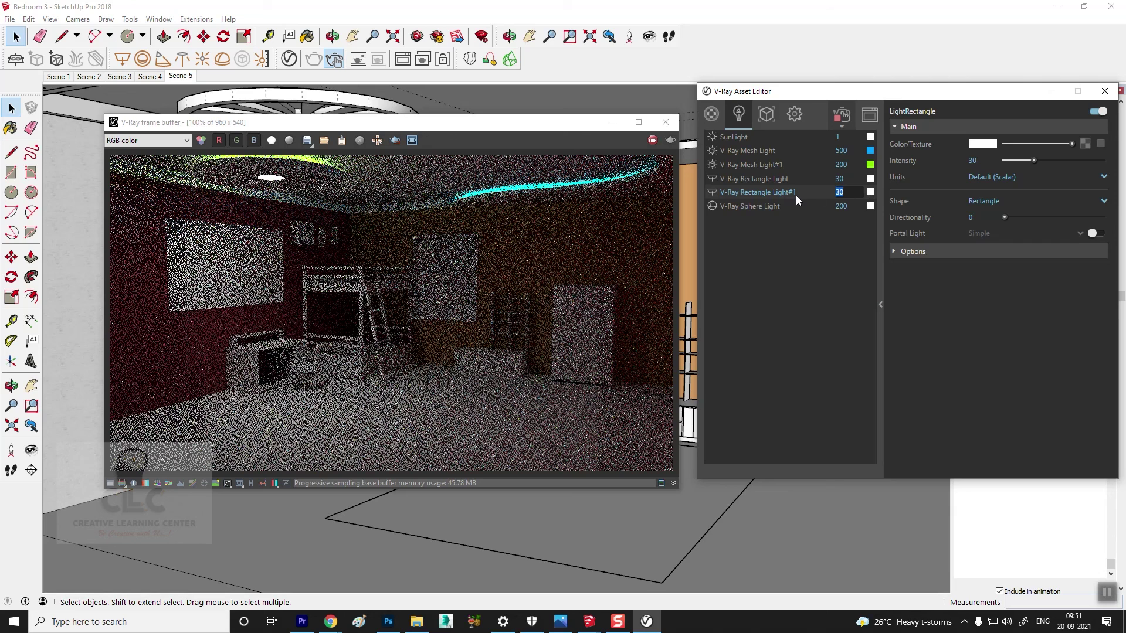
{"action": "type", "text": "100"}
{"action": "key", "text": "Return"}
{"action": "left_click", "coordinate": [988, 176]}
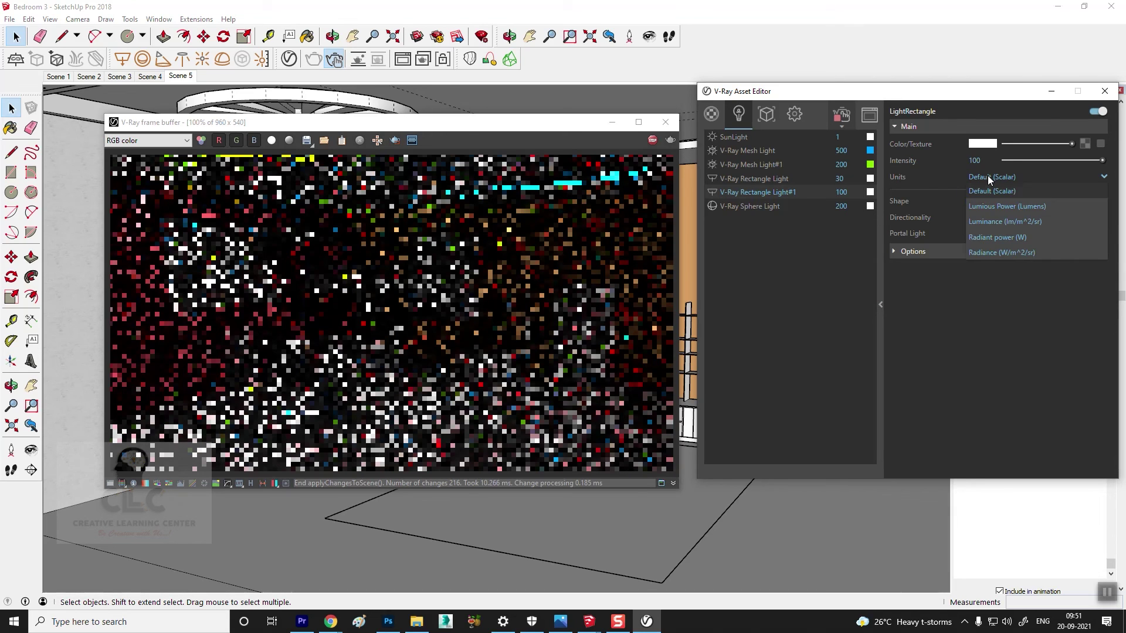
{"action": "left_click", "coordinate": [1000, 237]}
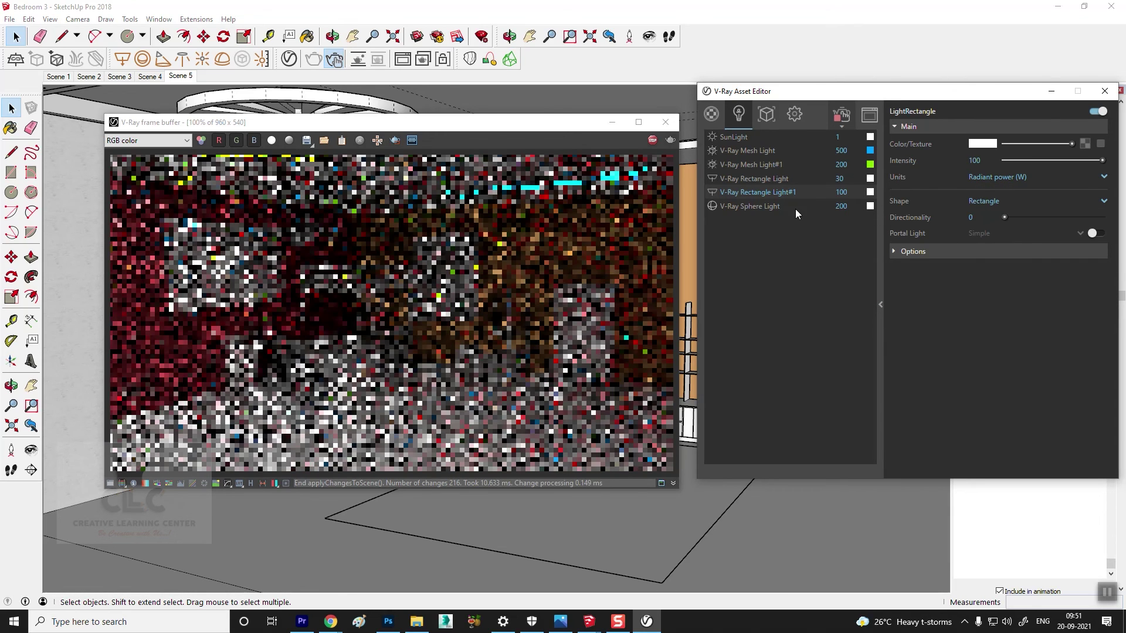
Set the first rectangle light to intensity 100 in Radiant power (W)
{"action": "left_click", "coordinate": [771, 179]}
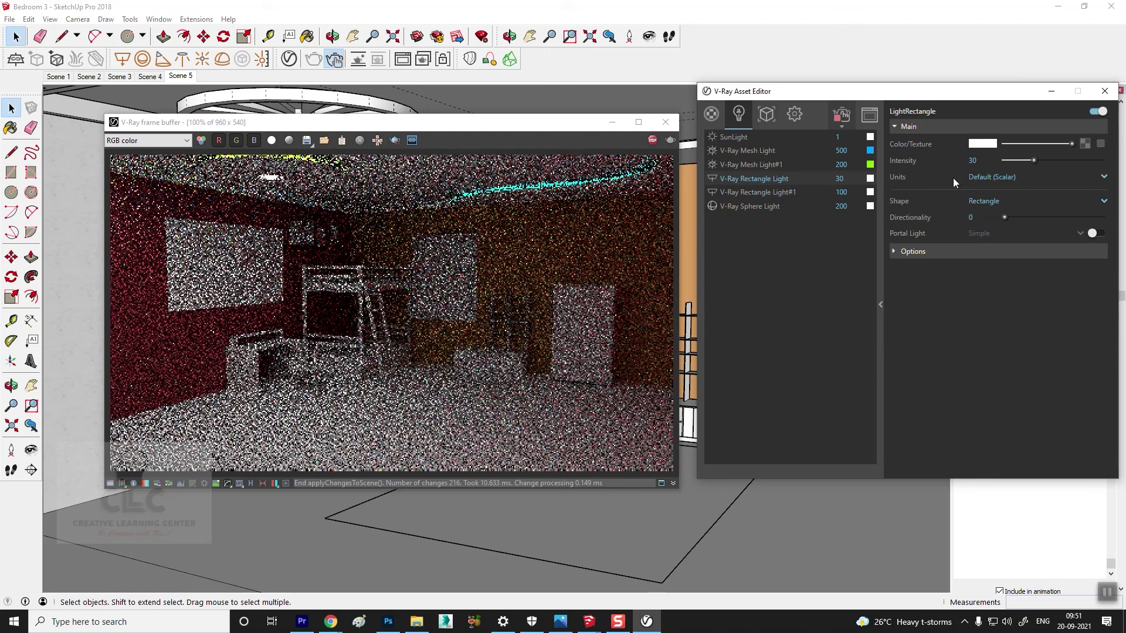
{"action": "type", "text": "100"}
{"action": "key", "text": "Return"}
{"action": "left_click", "coordinate": [997, 177]}
{"action": "left_click", "coordinate": [991, 237]}
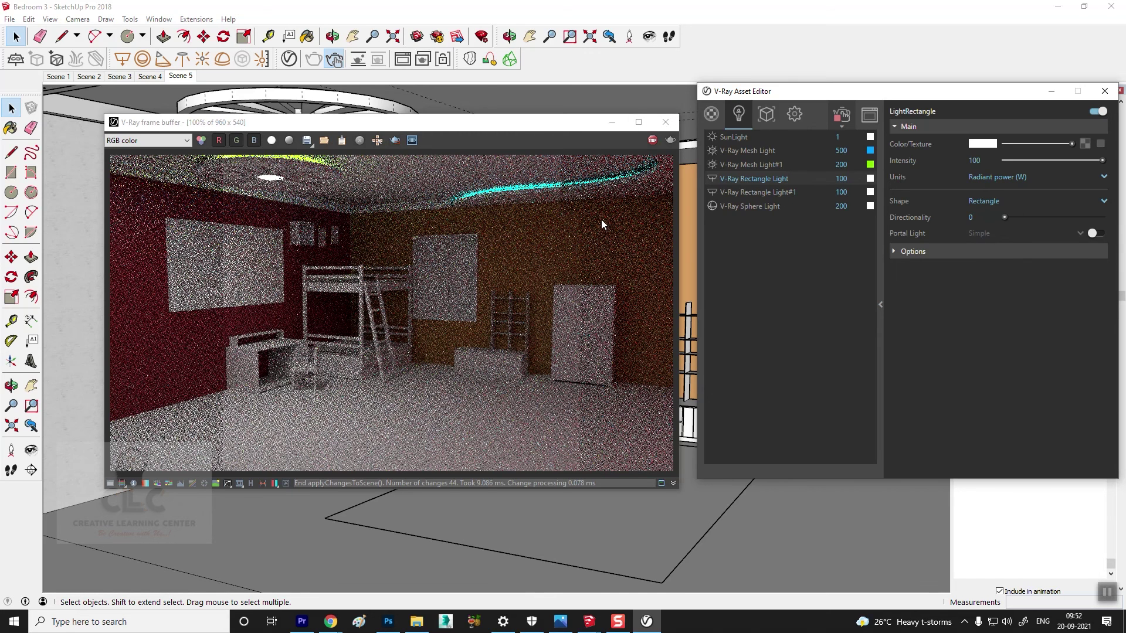
Stop the interactive preview and launch a fresh V-Ray render of the bedroom
{"action": "left_click", "coordinate": [665, 122]}
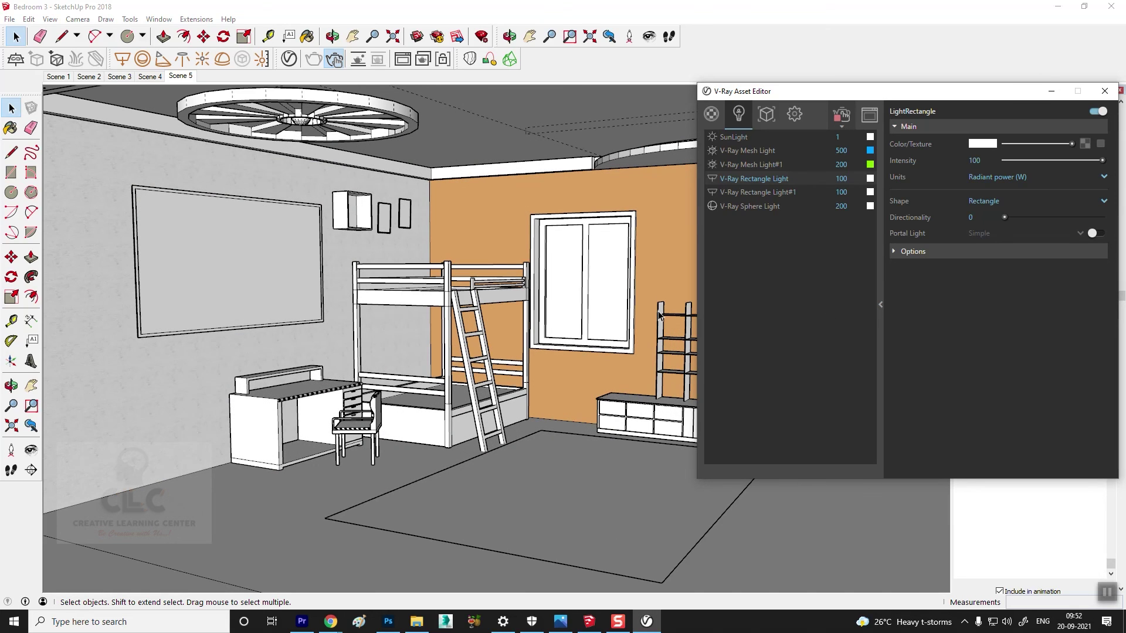
{"action": "left_click", "coordinate": [335, 59]}
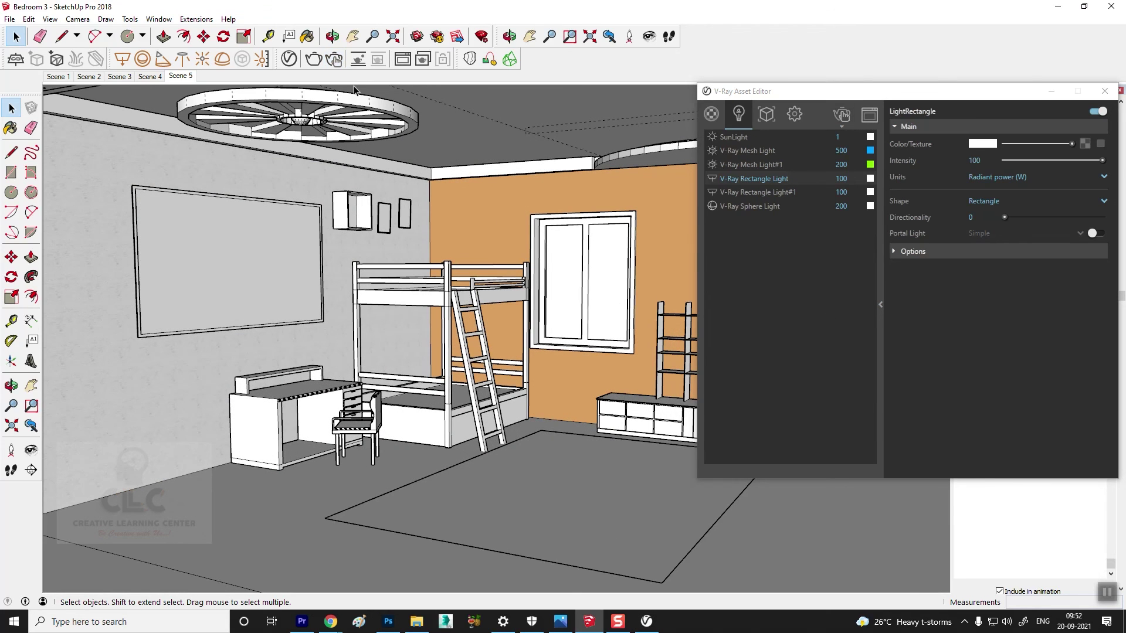
{"action": "left_click", "coordinate": [312, 60]}
{"action": "mouse_move", "coordinate": [488, 131]}
{"action": "left_mouse_down"}
{"action": "mouse_move", "coordinate": [520, 101]}
{"action": "mouse_move", "coordinate": [494, 102]}
{"action": "left_mouse_up"}
Show the V-Ray render settings in the Asset Editor and reposition the frame buffer
{"action": "left_click", "coordinate": [768, 98]}
{"action": "left_click", "coordinate": [793, 114]}
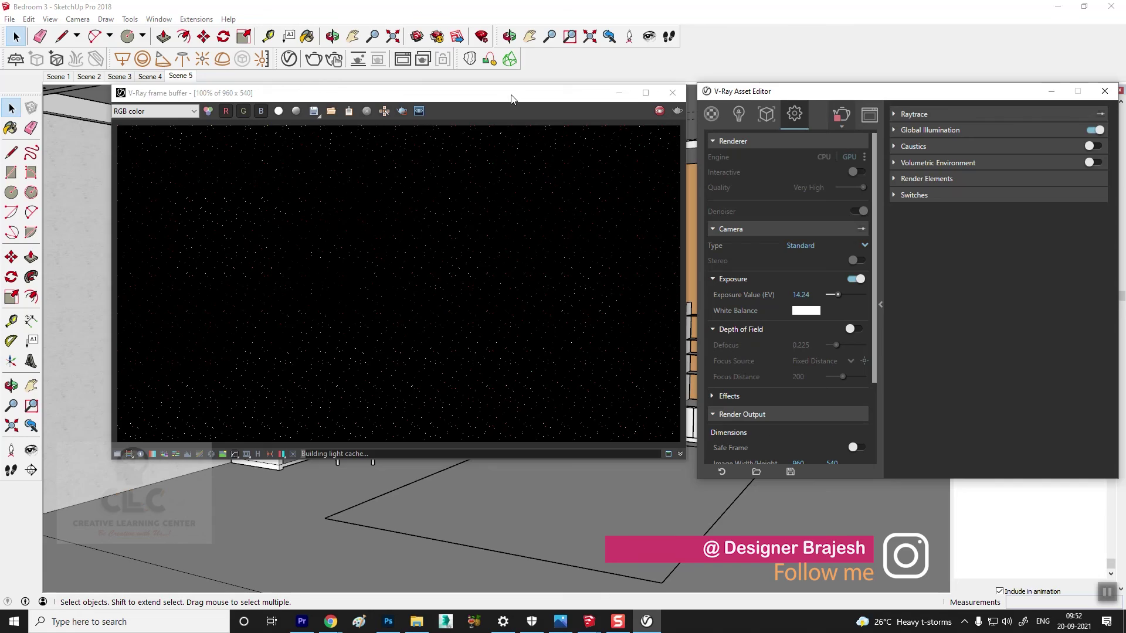
{"action": "left_click_drag", "start_coordinate": [512, 99], "coordinate": [501, 101]}
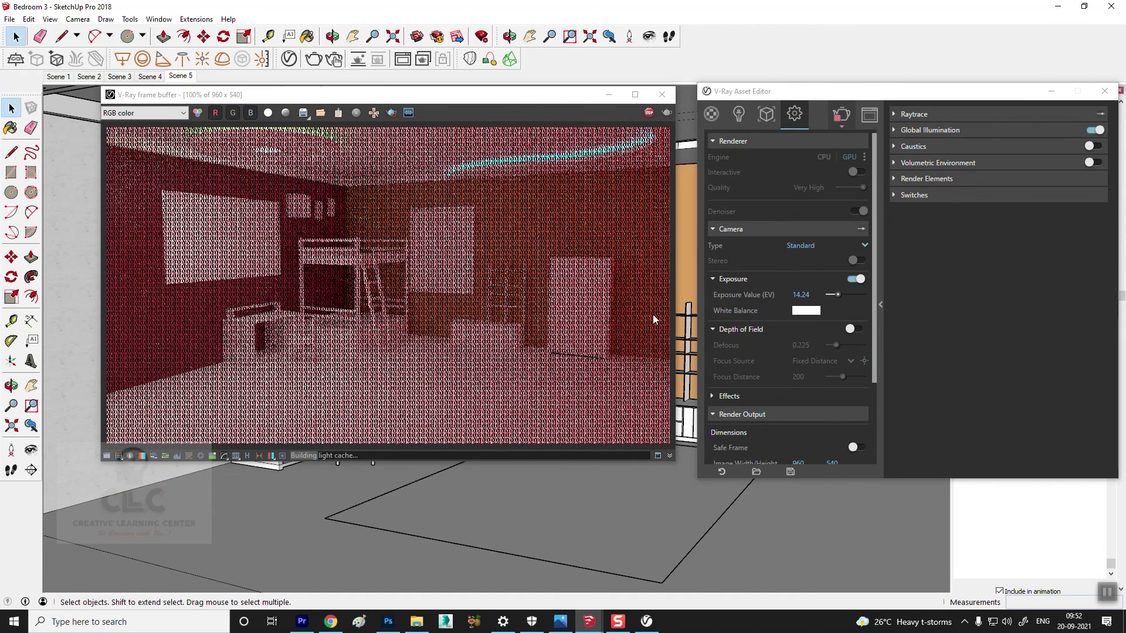
{"action": "left_click_drag", "start_coordinate": [519, 99], "coordinate": [512, 117]}
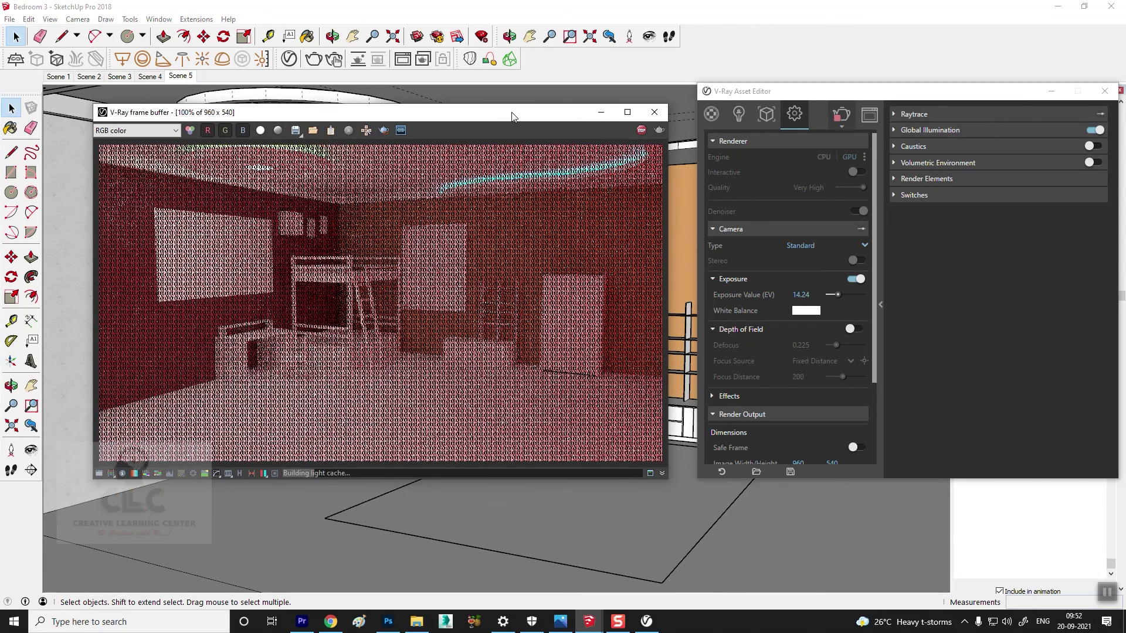